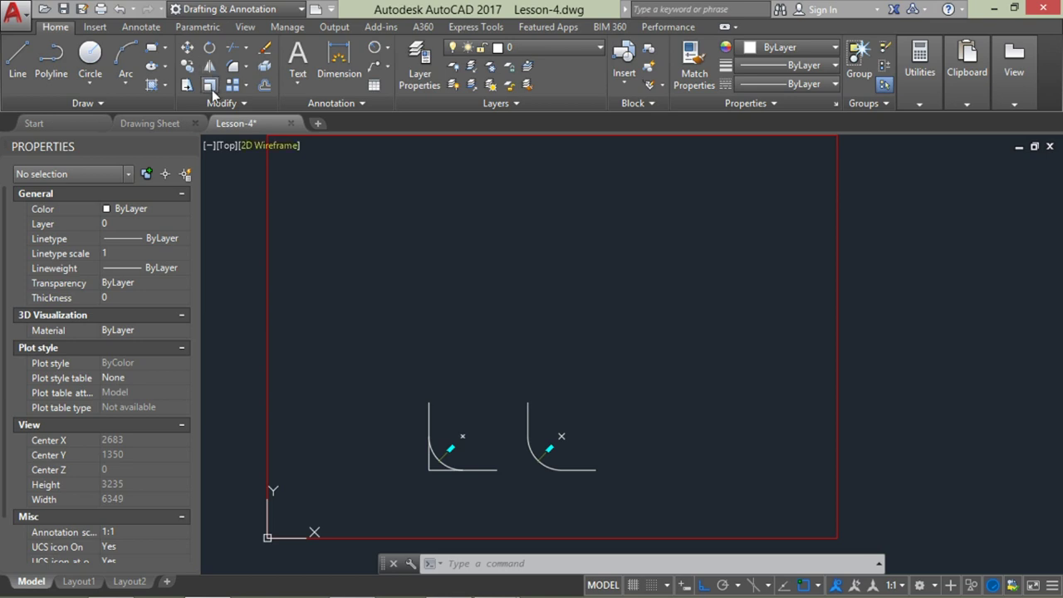
# Look over the corner-shaping commands list and fit the whole drawing in view
pyautogui.click(246, 66)
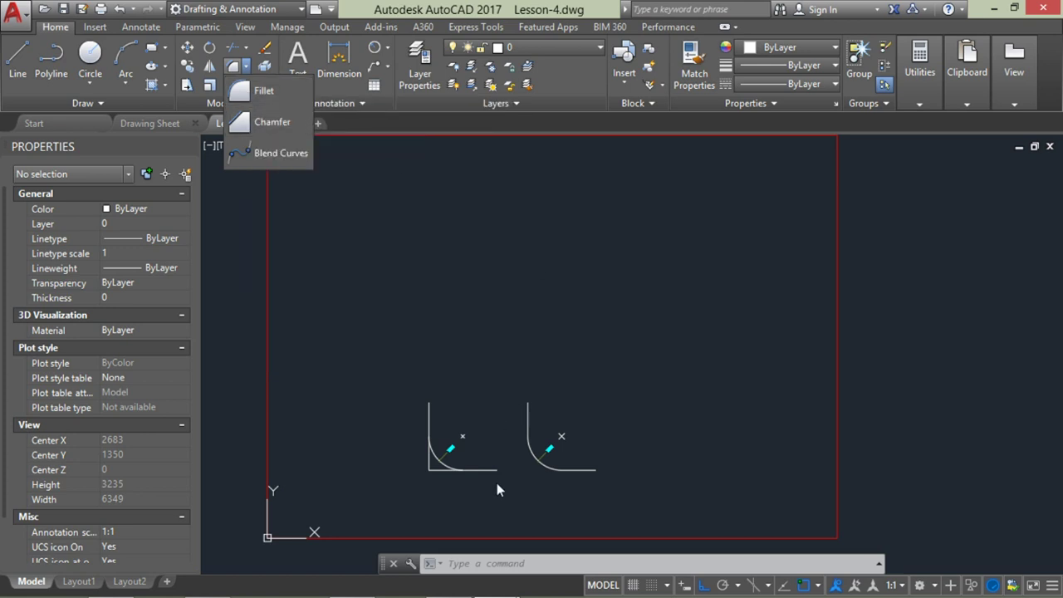
pyautogui.scroll(4, 490, 486)
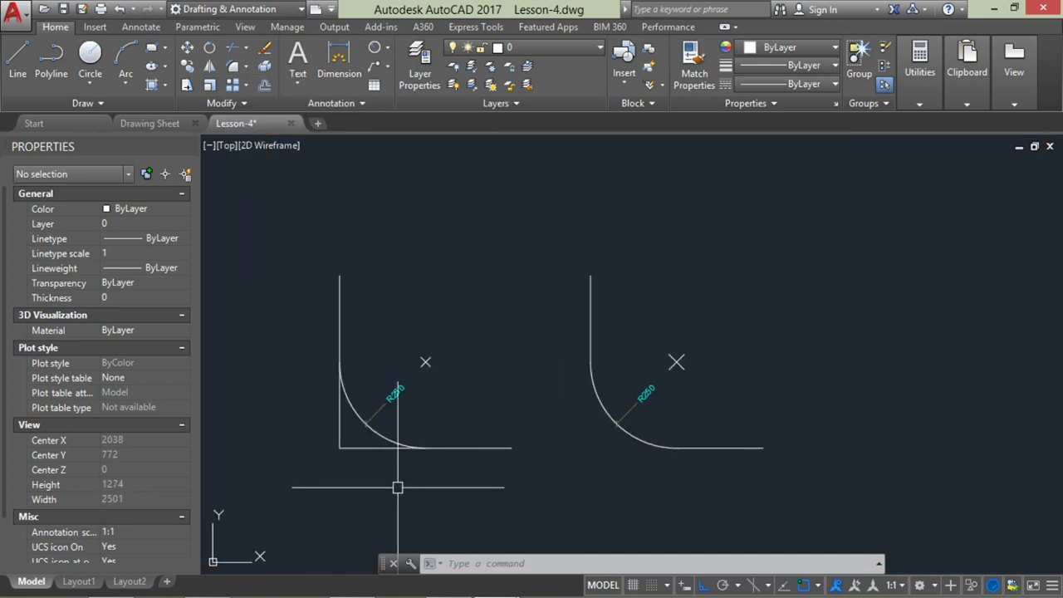
pyautogui.scroll(-2, 431, 477)
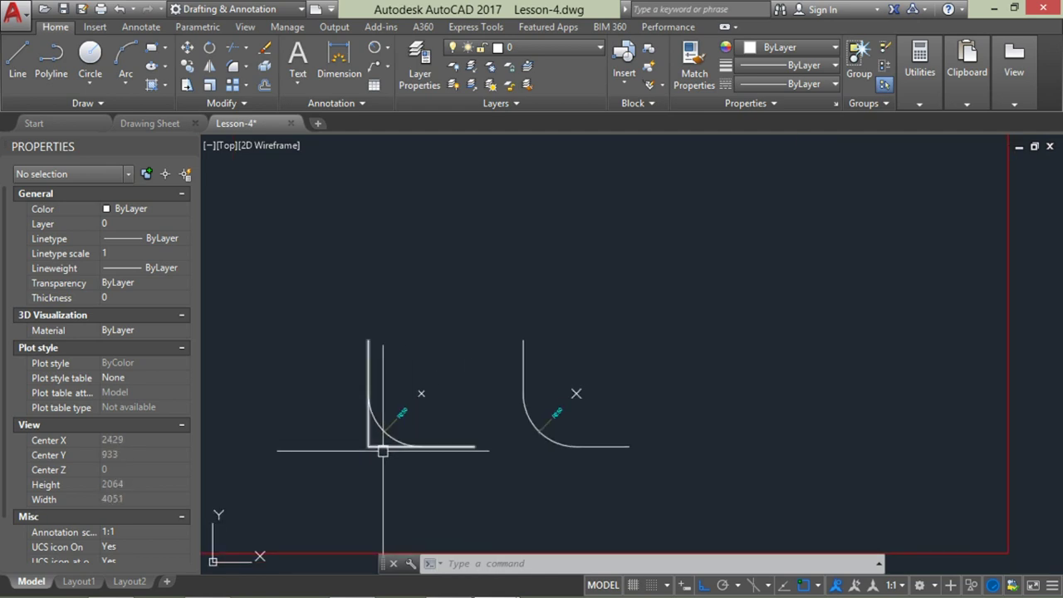
pyautogui.scroll(4, 380, 451)
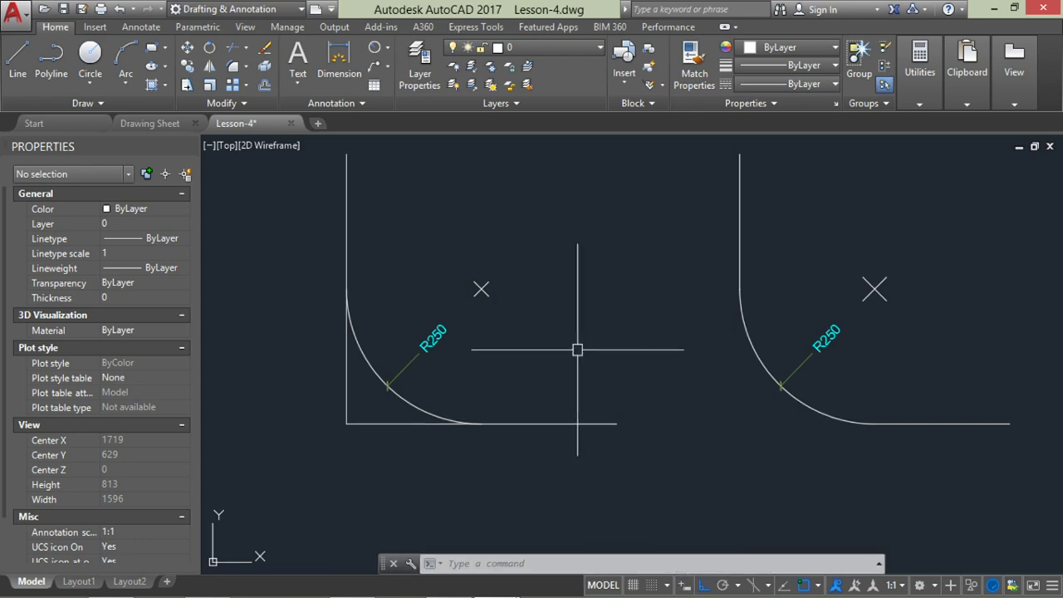
pyautogui.middleClick(403, 313)
pyautogui.middleClick(402, 313)
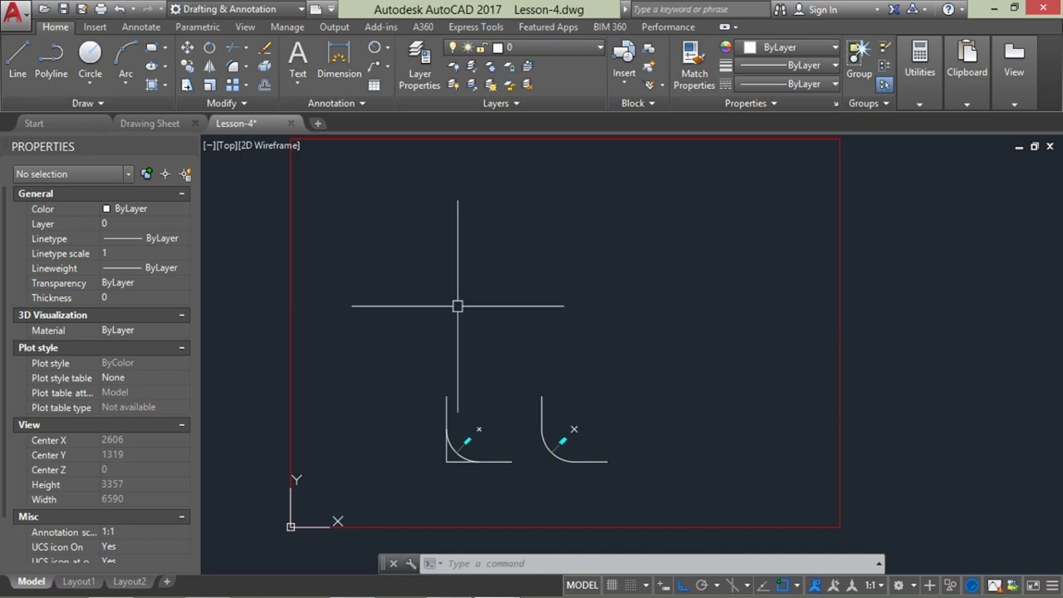
# Start a polyline at the square's first corner and draw the first 1000-long side
pyautogui.write('pl')
pyautogui.press('Escape')
pyautogui.click(51, 76)
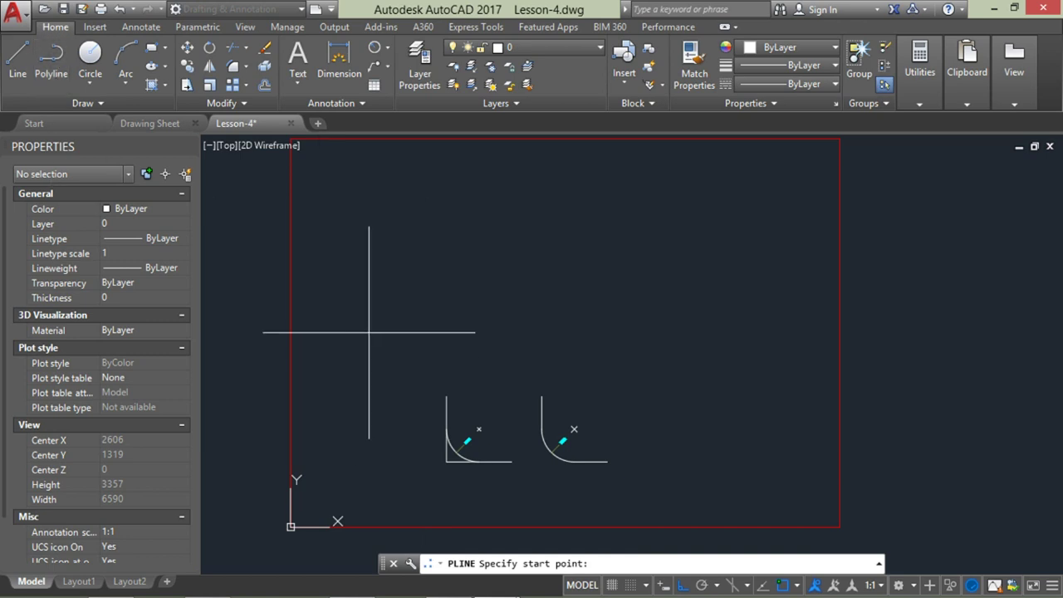
pyautogui.click(405, 316)
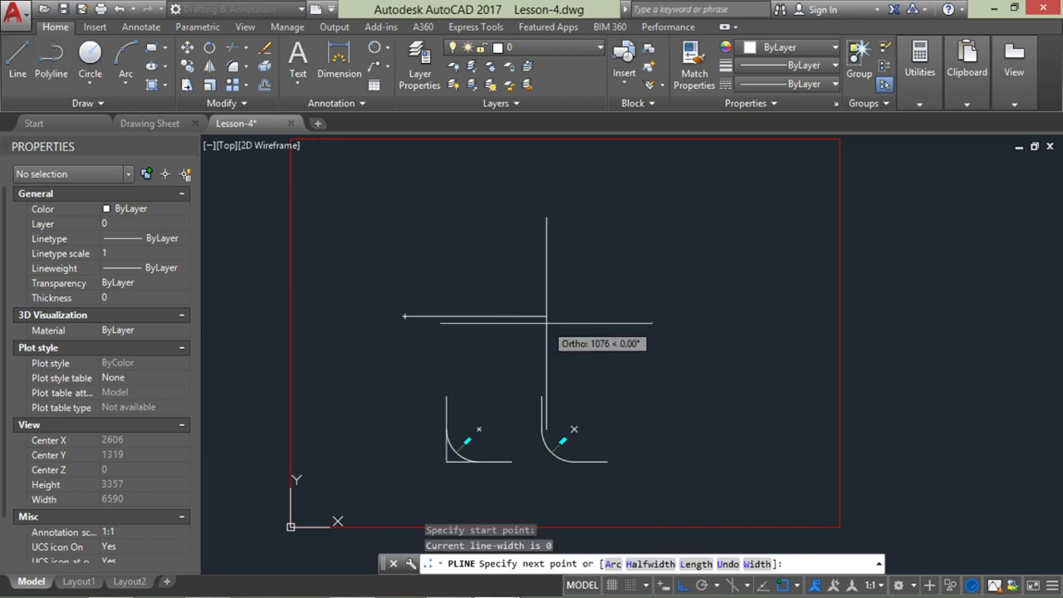
pyautogui.write('1')
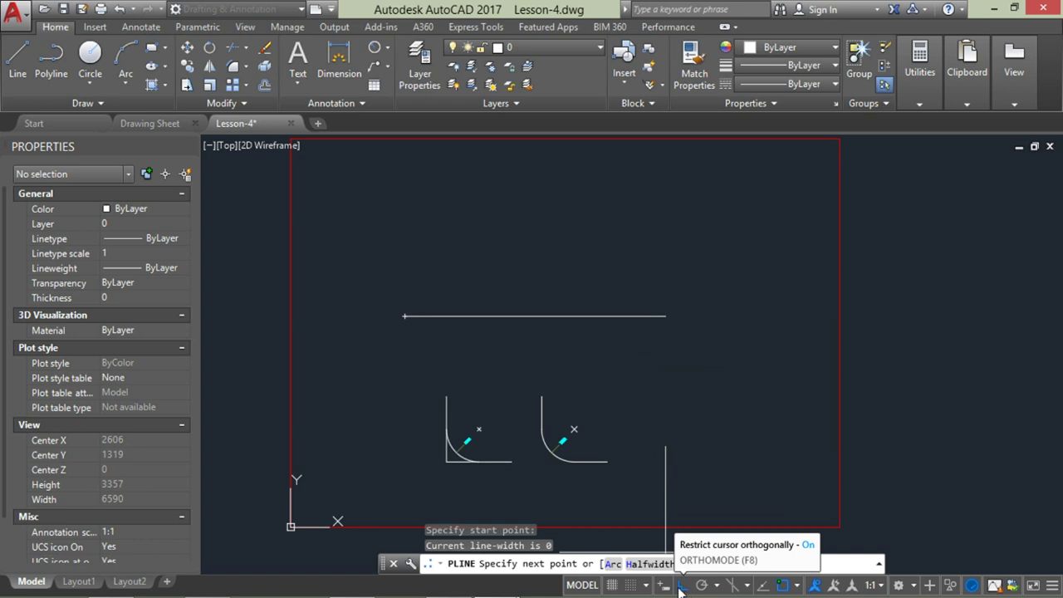
pyautogui.write('1000')
pyautogui.press('Return')
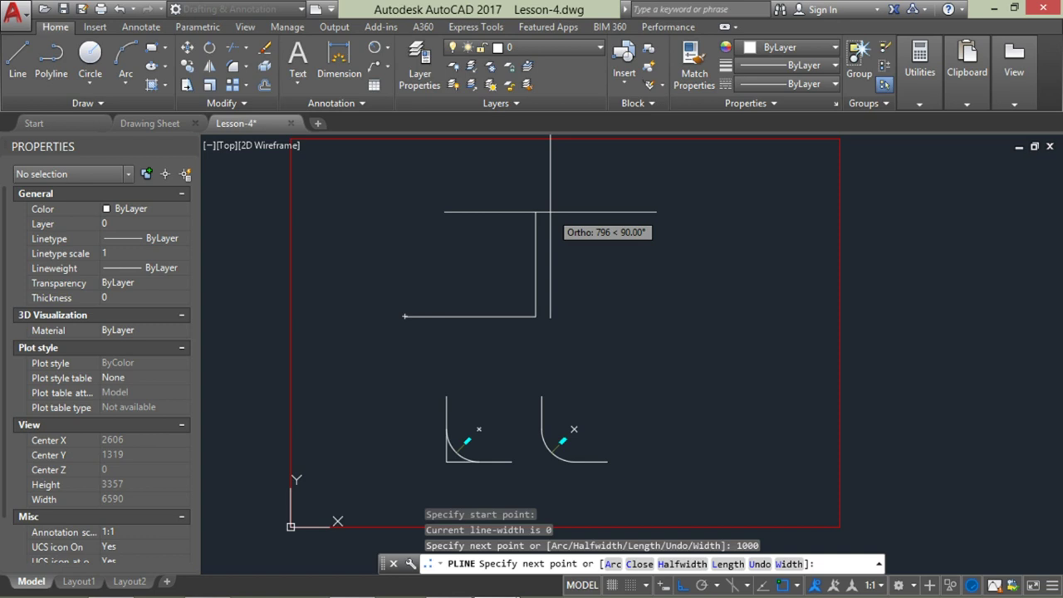
# Draw the next two 1000-long sides and close the polyline into a 1000 × 1000 square
pyautogui.write('1000')
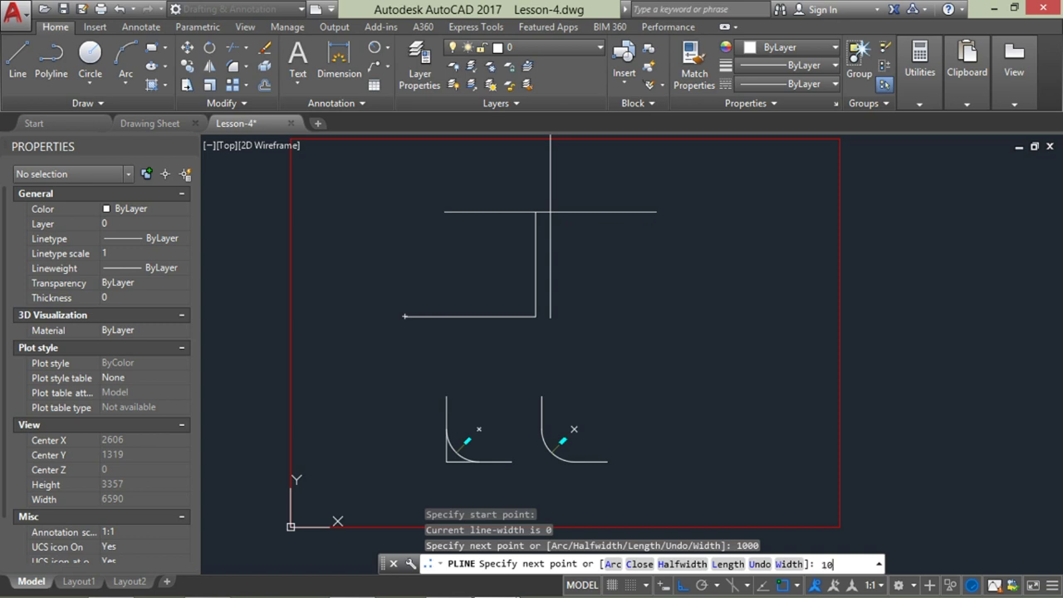
pyautogui.press('Return')
pyautogui.write('1000')
pyautogui.press('Return')
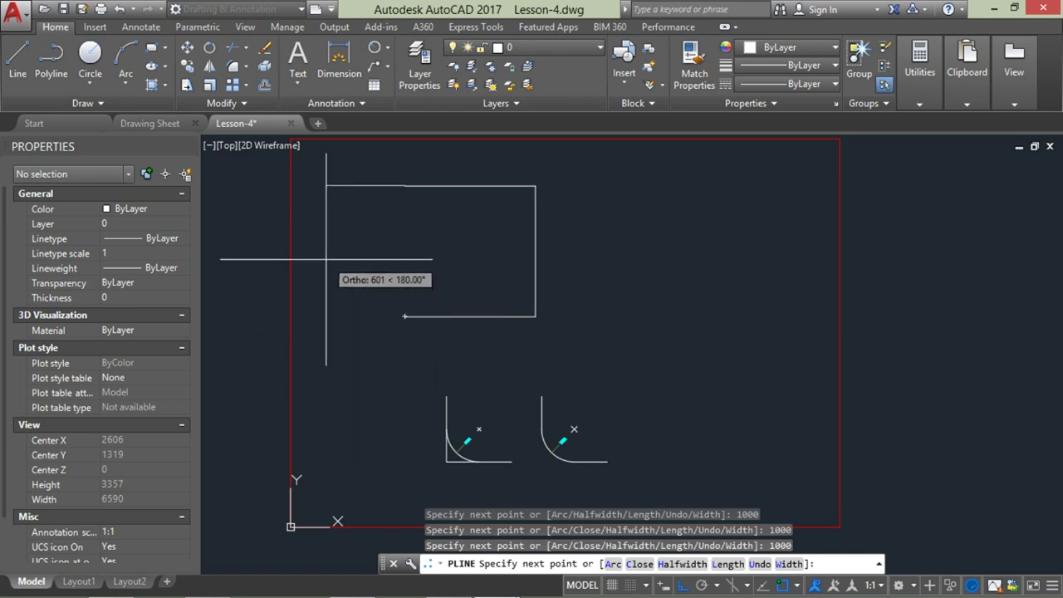
pyautogui.write('c')
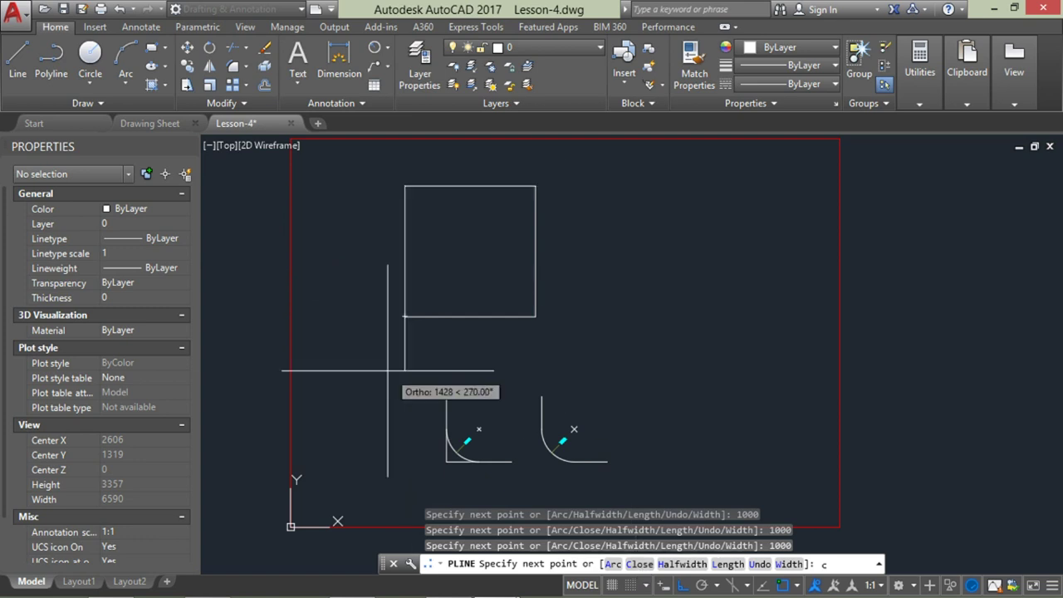
pyautogui.press('Return')
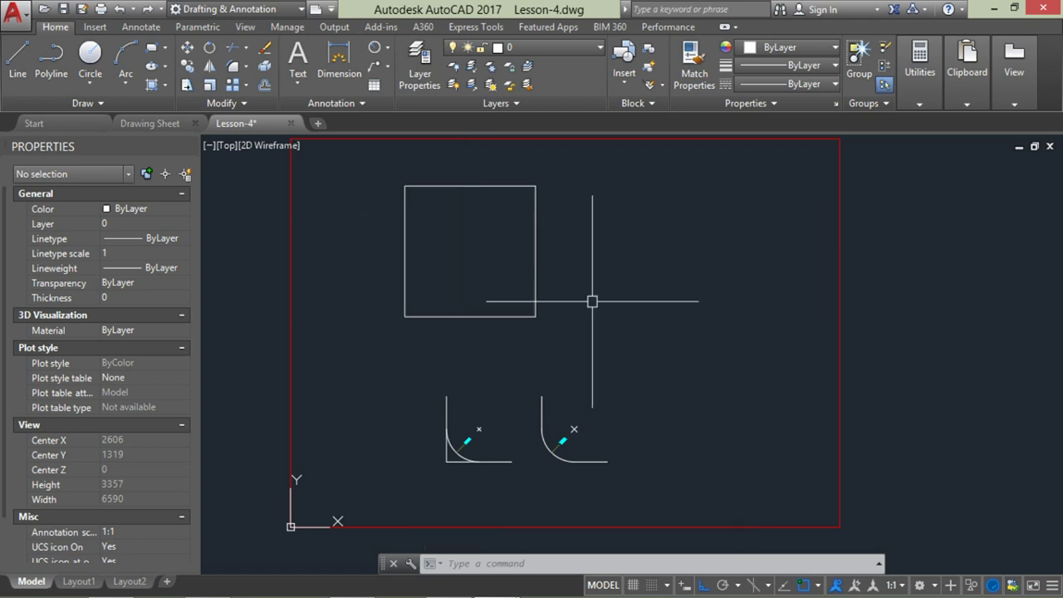
pyautogui.write('p')
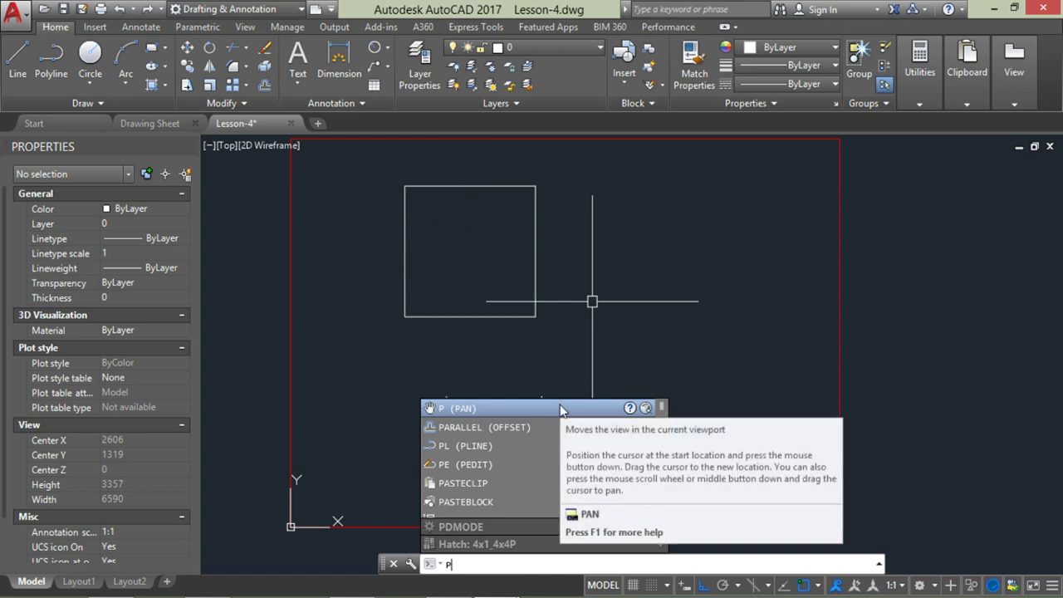
# With Ortho off, draw a five-segment irregular polyline to the right of the square
pyautogui.click(473, 450)
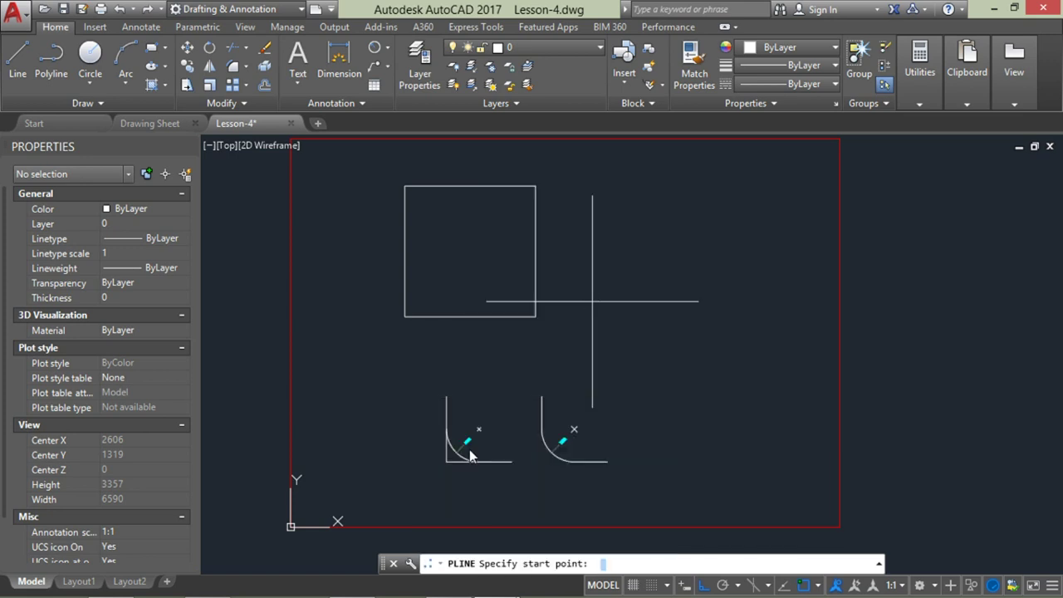
pyautogui.click(611, 316)
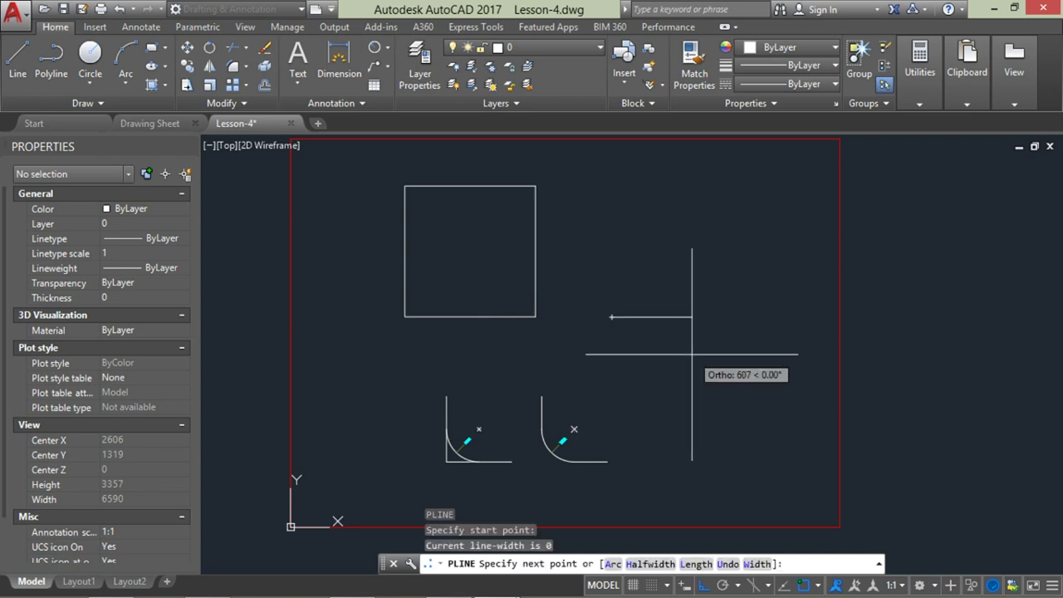
pyautogui.press('F8')
pyautogui.click(760, 383)
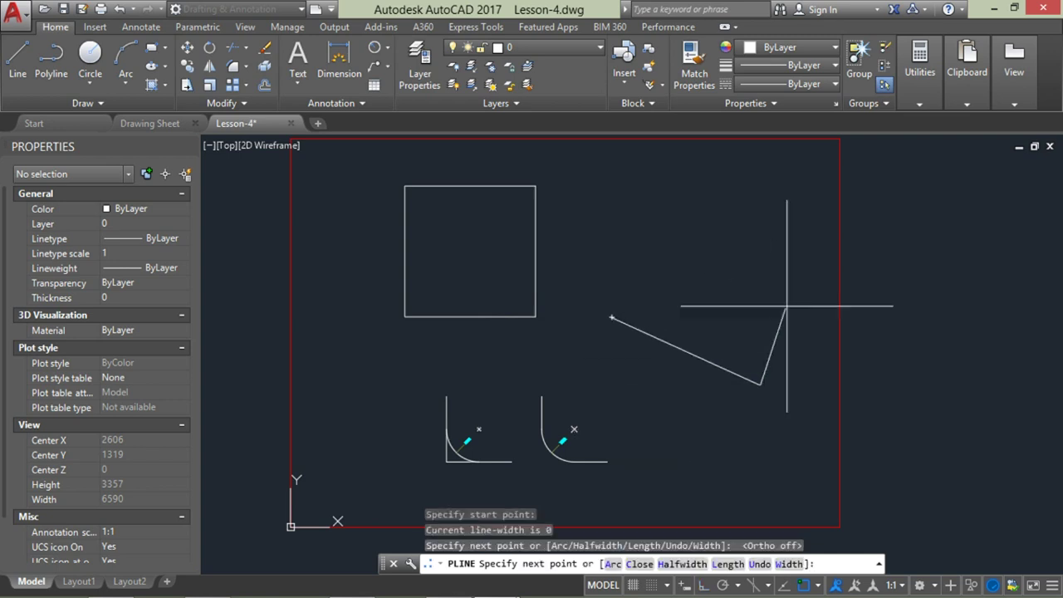
pyautogui.click(797, 286)
pyautogui.click(726, 172)
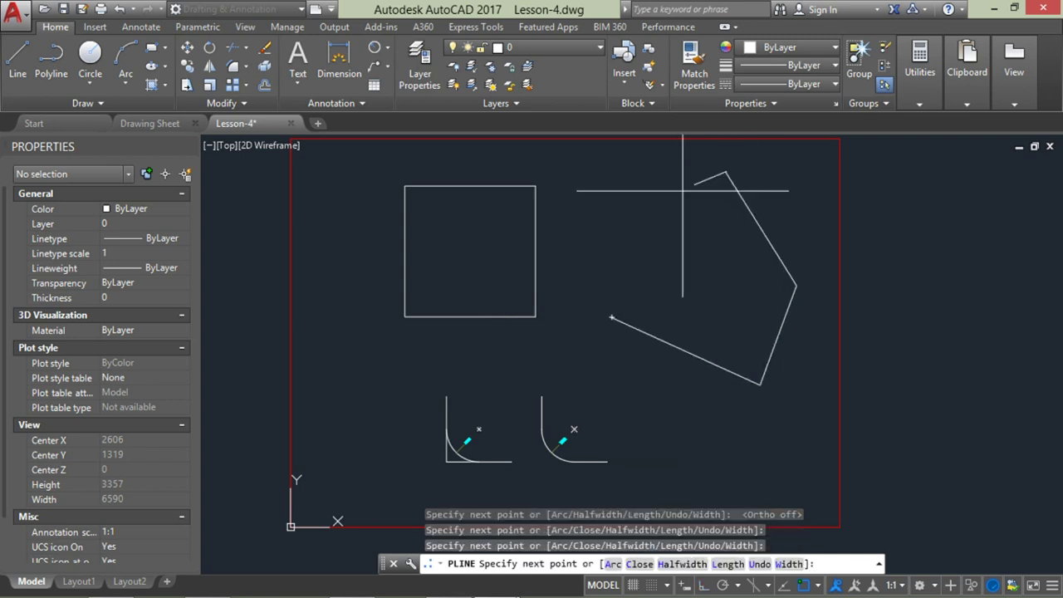
pyautogui.click(589, 205)
pyautogui.click(631, 258)
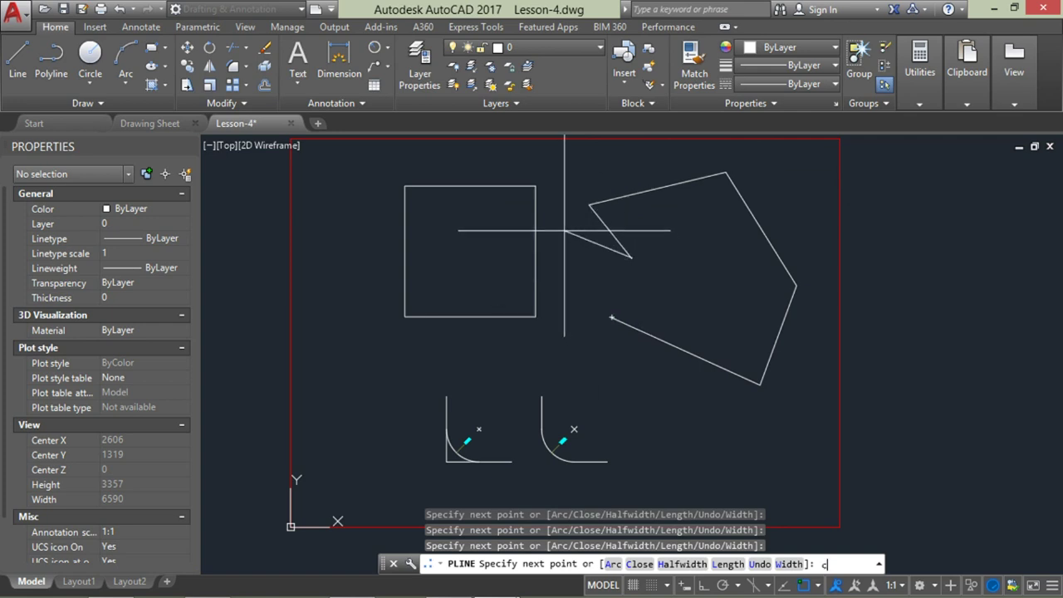
pyautogui.press('Return')
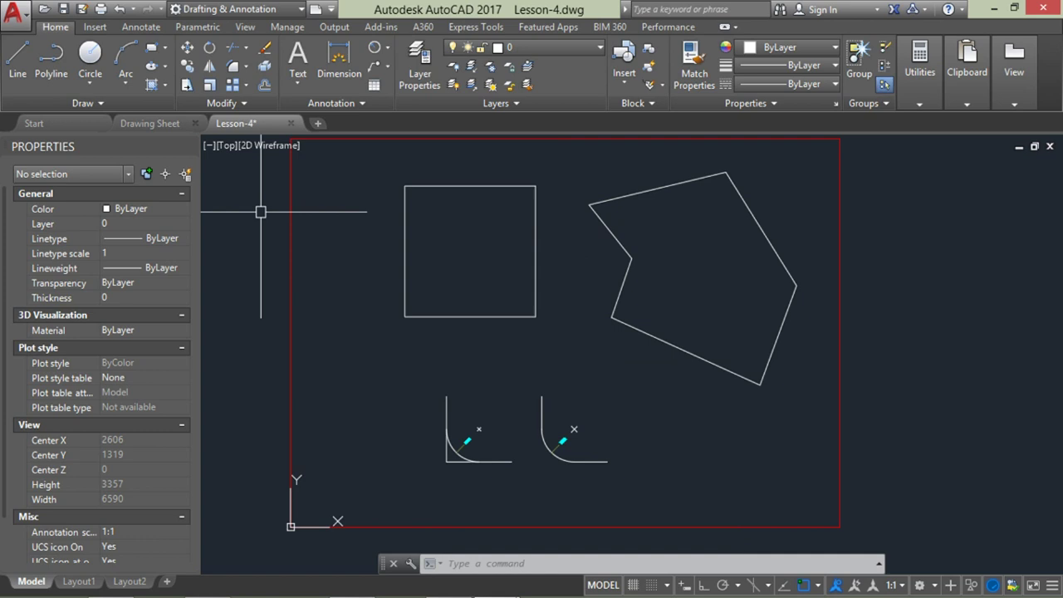
# Set the fillet radius to 400 and round the square's bottom-left corner
pyautogui.click(246, 66)
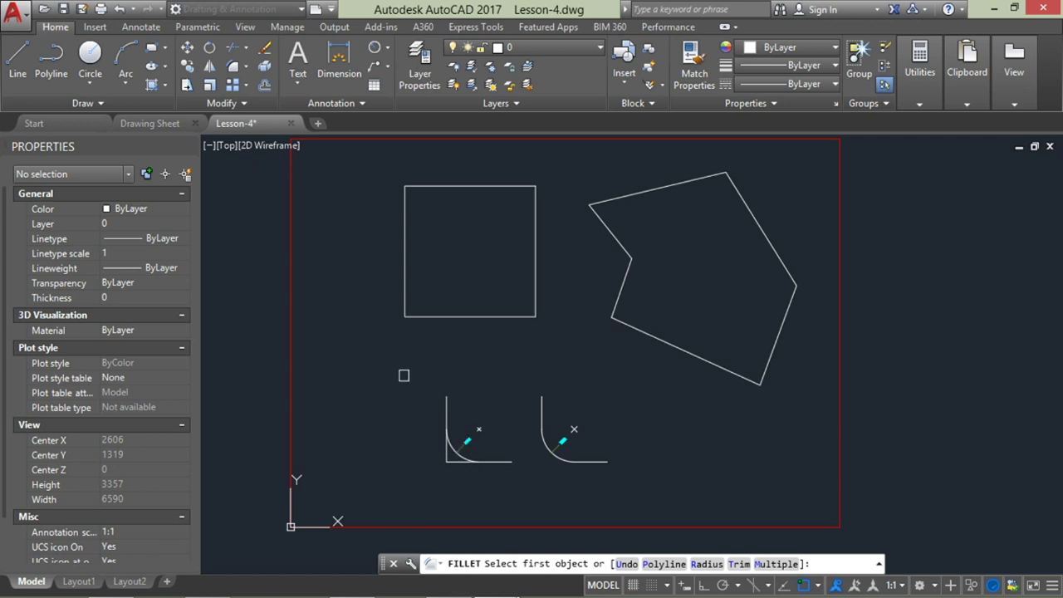
pyautogui.write('5')
pyautogui.press('Return')
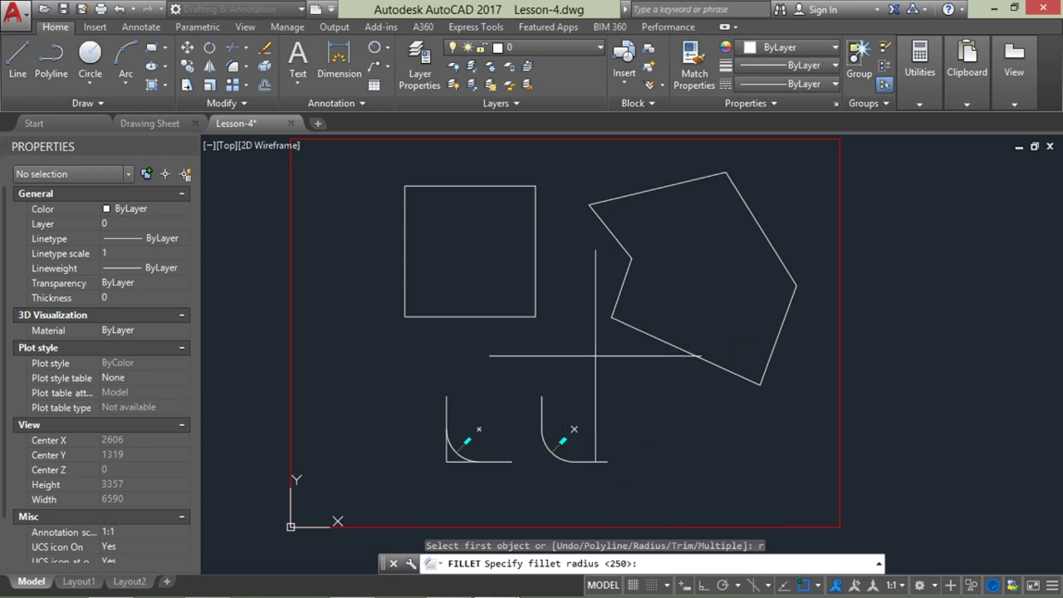
pyautogui.write('400')
pyautogui.press('Return')
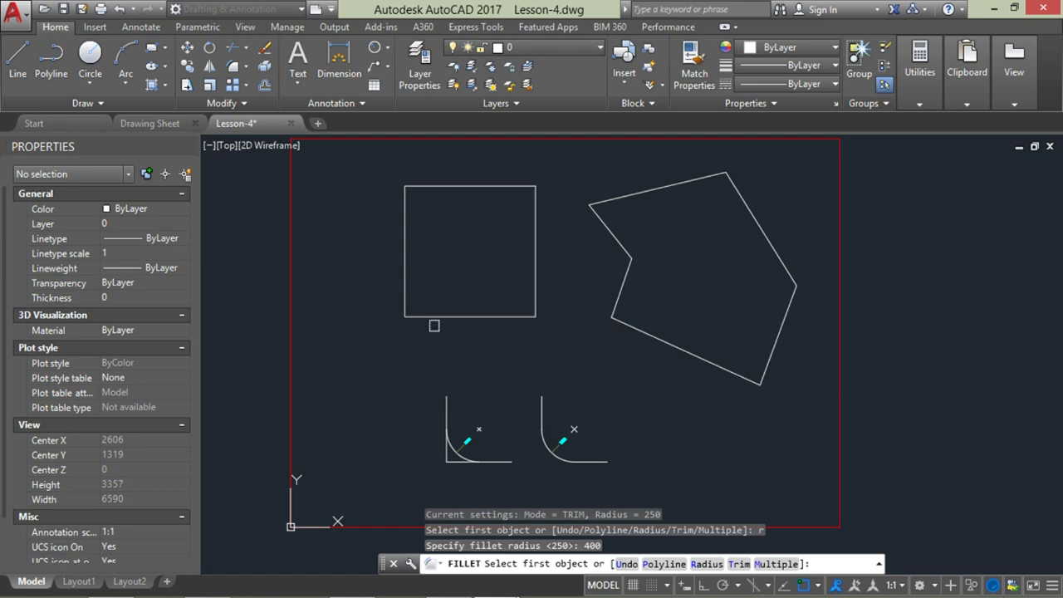
pyautogui.click(434, 316)
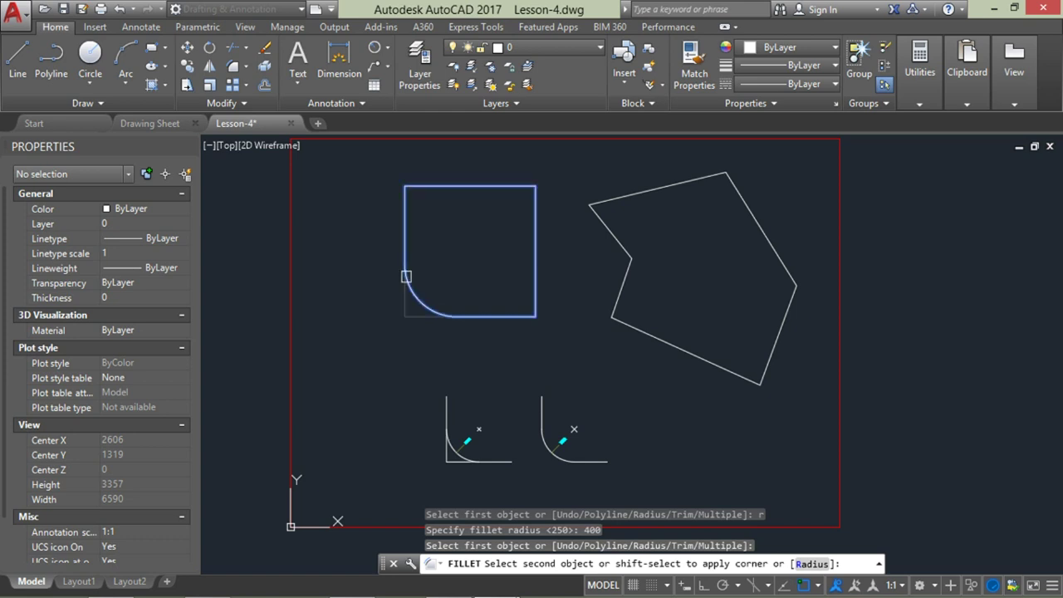
pyautogui.click(404, 254)
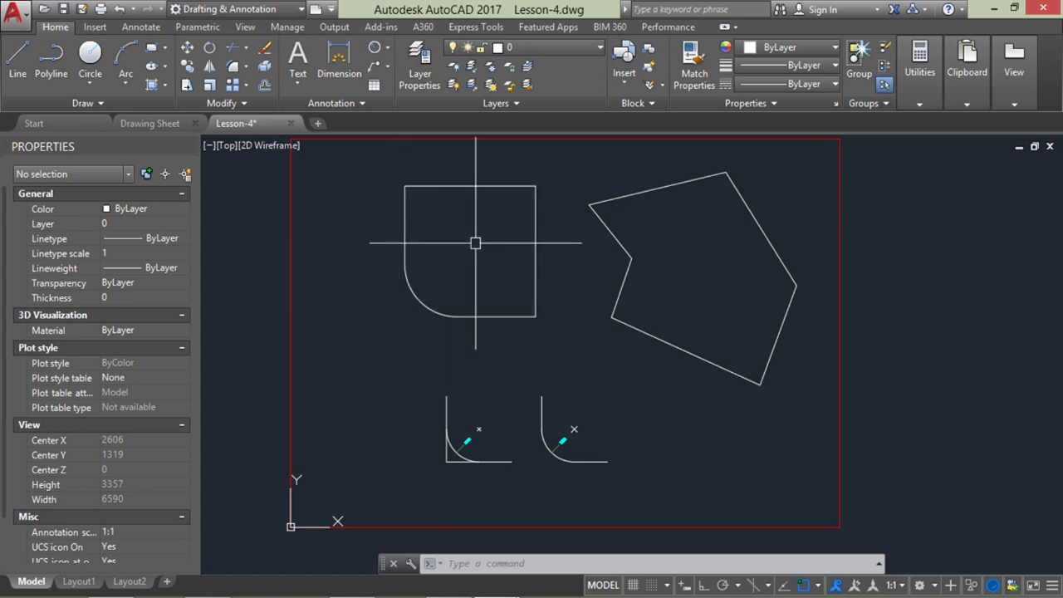
# Undo the 400 fillet and round the square's bottom-left corner with a 250 radius
pyautogui.write('u')
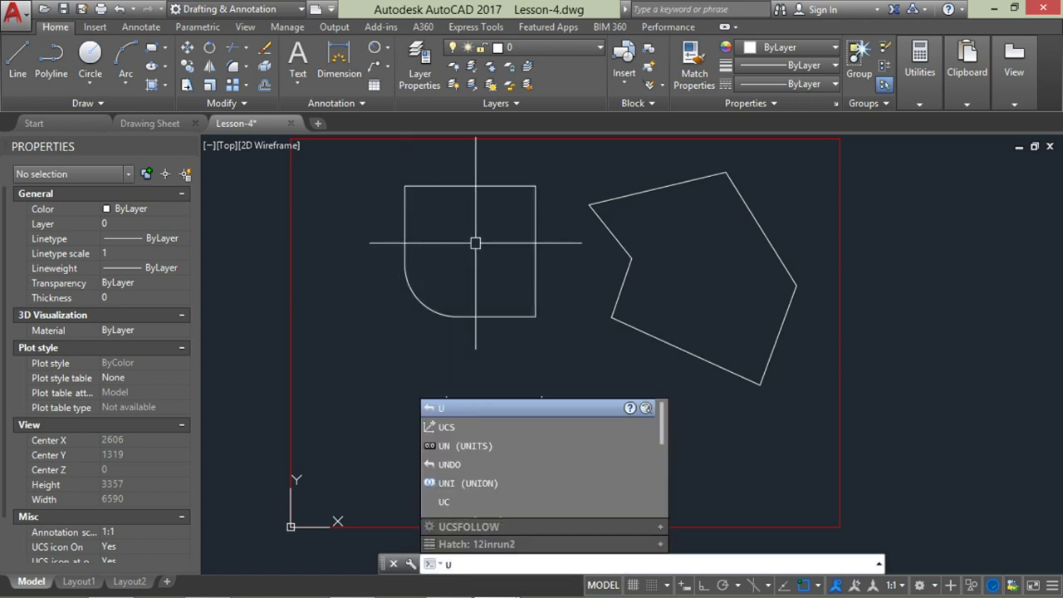
pyautogui.press('Return')
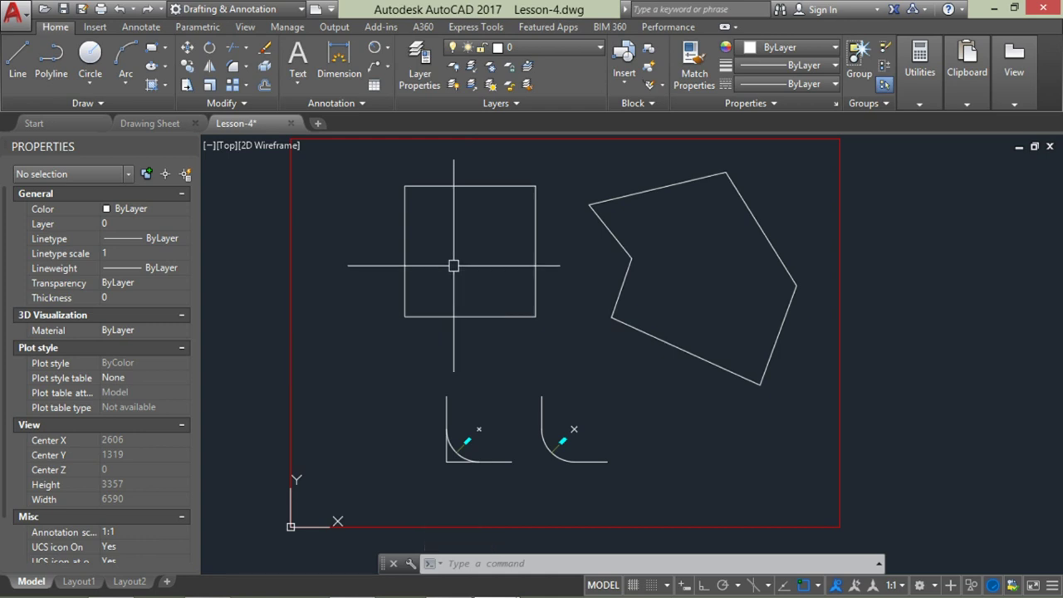
pyautogui.write('F')
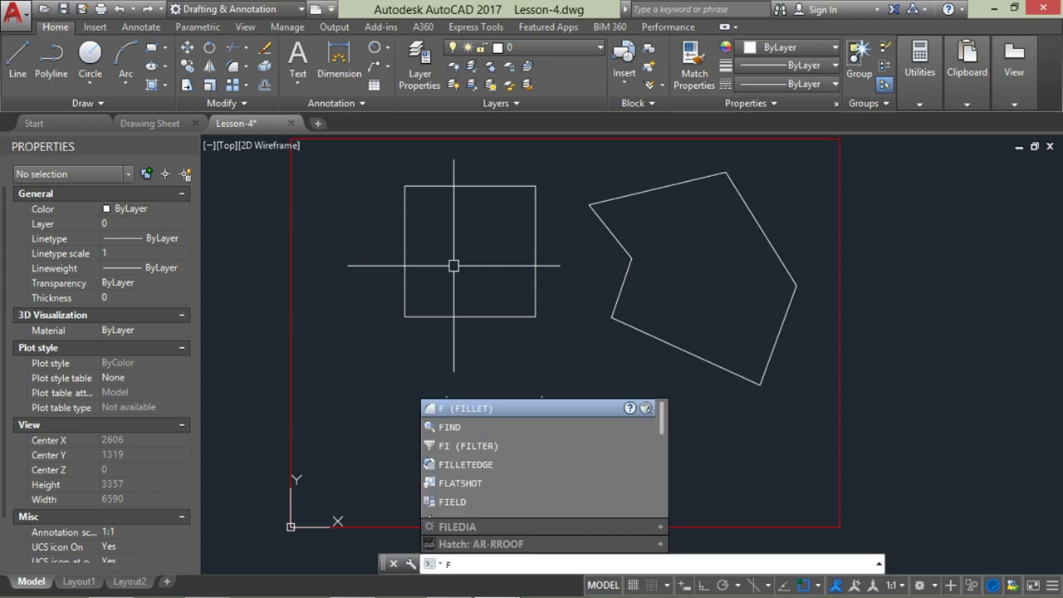
pyautogui.press('Return')
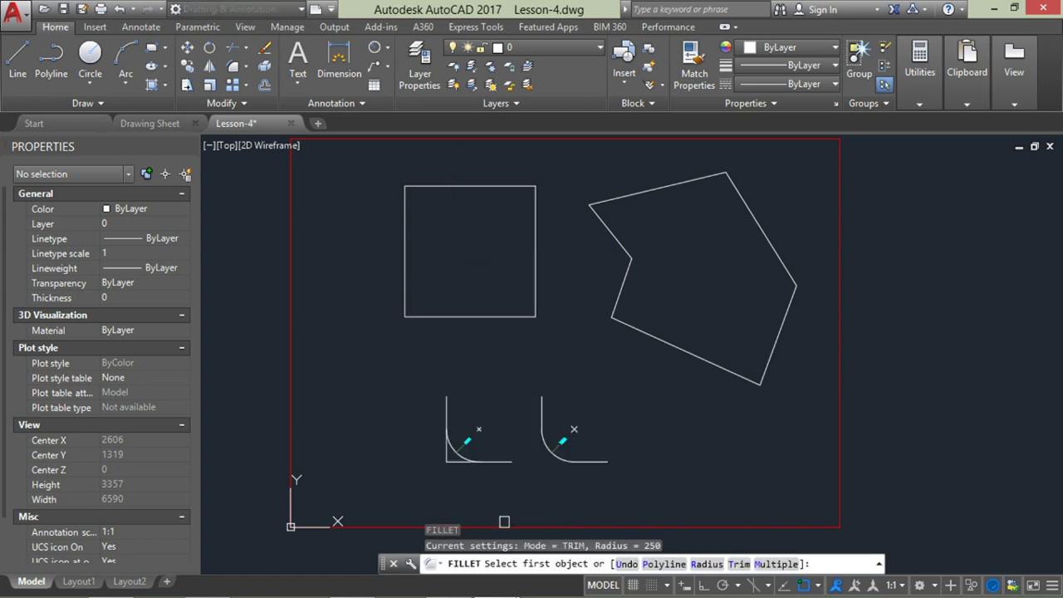
pyautogui.moveTo(448, 582)
pyautogui.write('0')
pyautogui.press('Return')
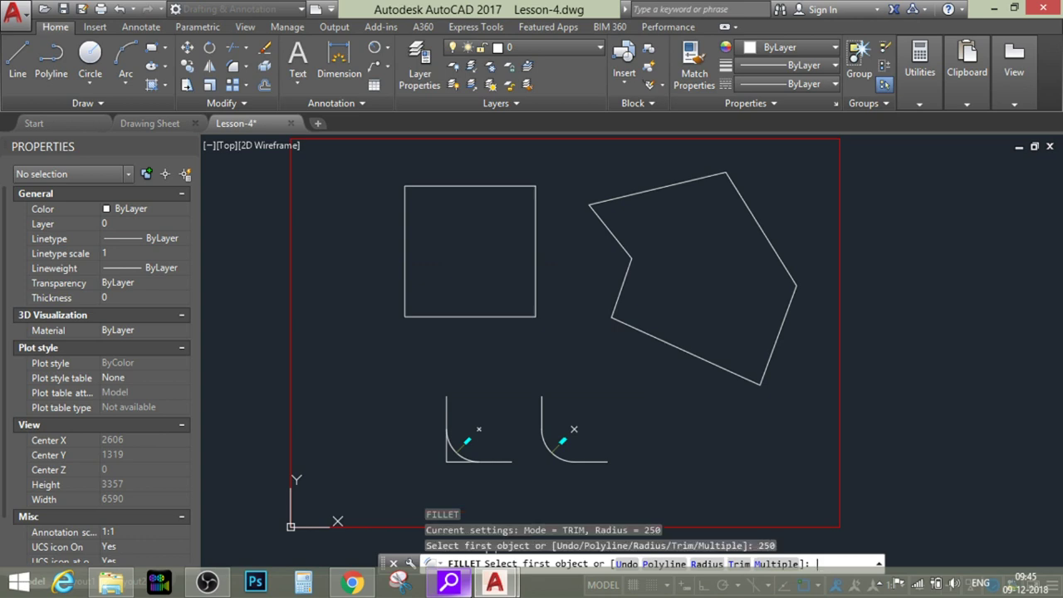
pyautogui.click(434, 316)
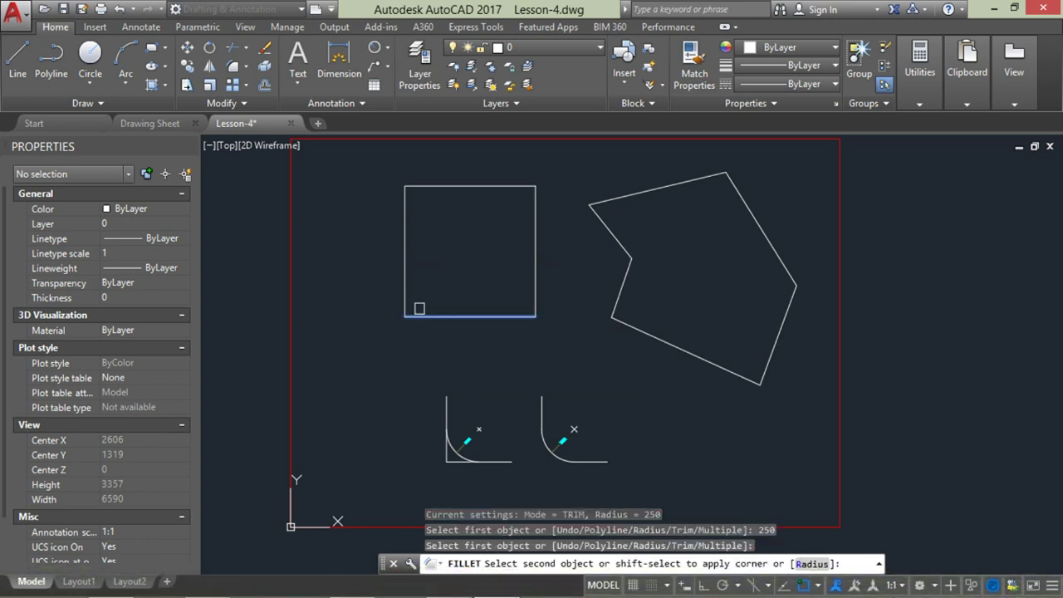
pyautogui.click(401, 270)
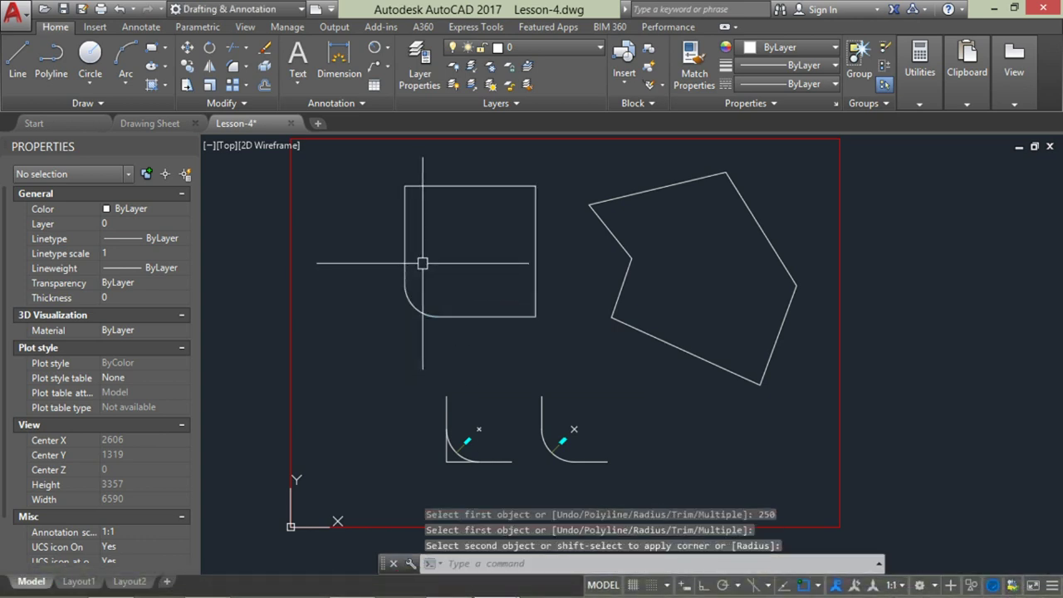
# Round the square's top-left and bottom-right corners with the same 250 radius
pyautogui.press('Return')
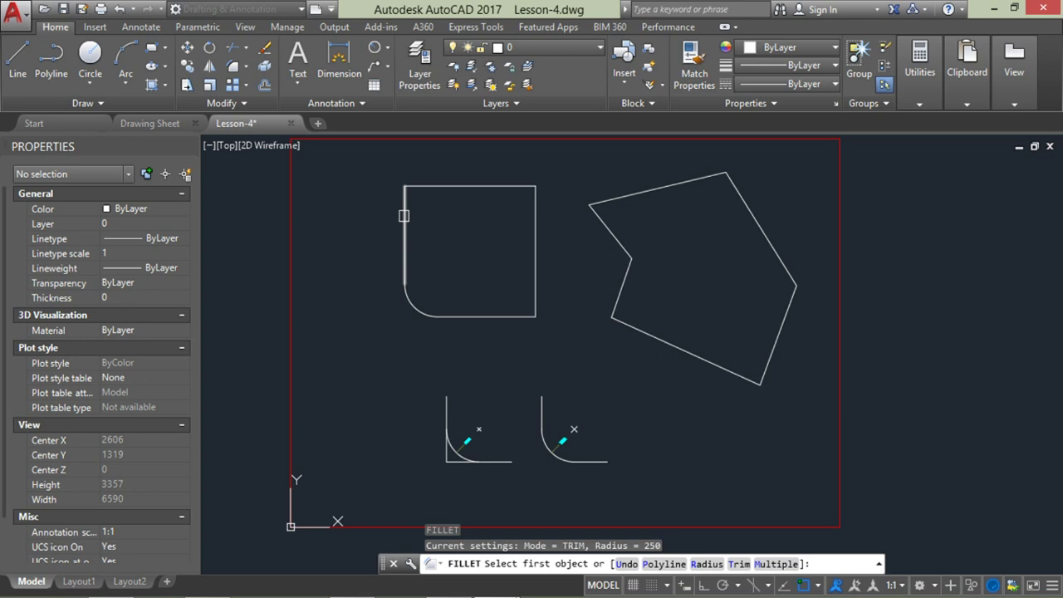
pyautogui.click(404, 215)
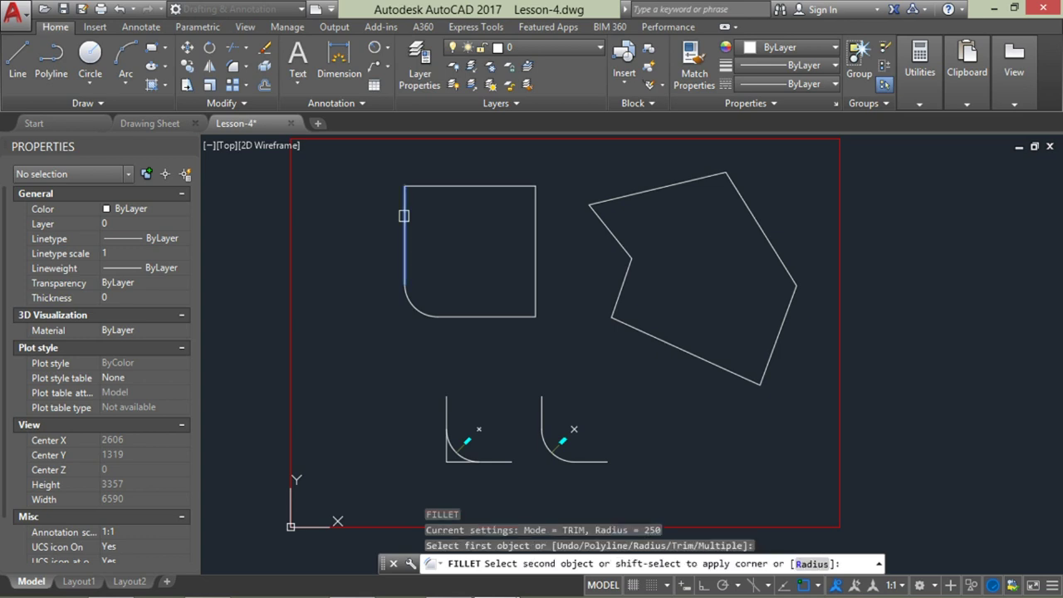
pyautogui.click(470, 186)
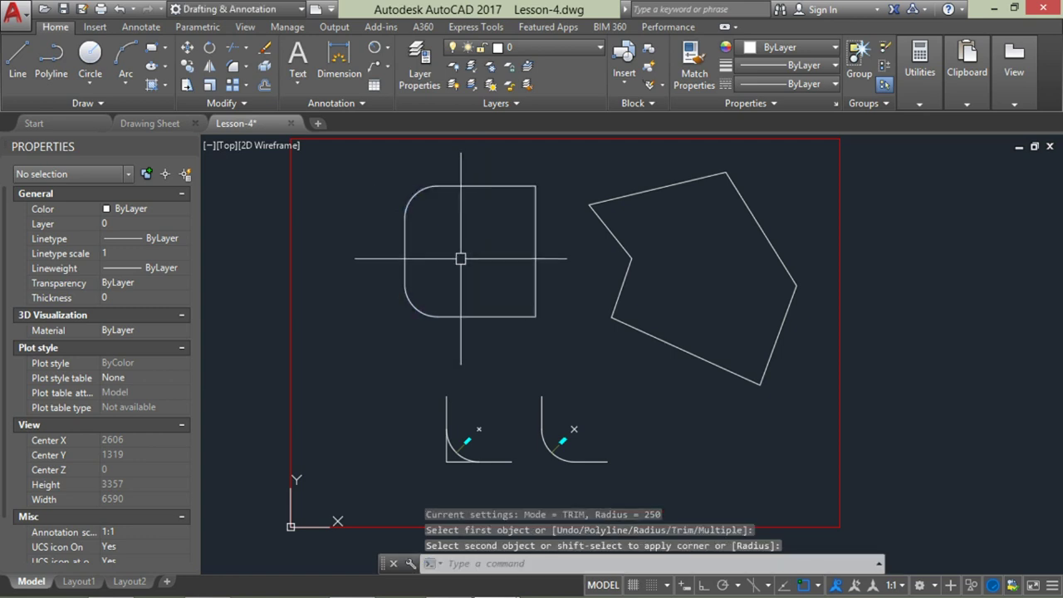
pyautogui.press('Return')
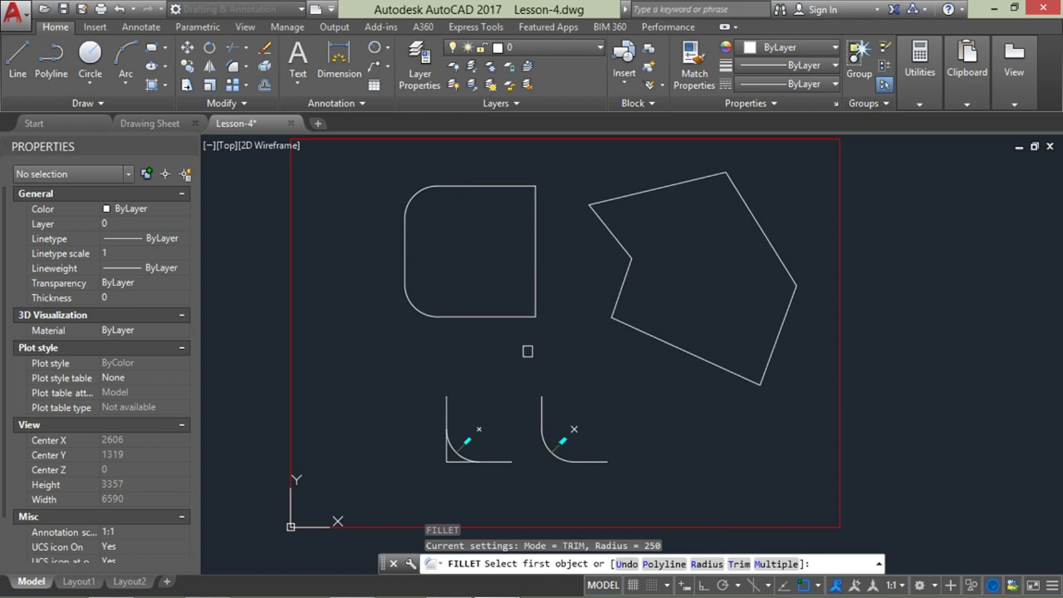
pyautogui.click(499, 316)
pyautogui.click(535, 266)
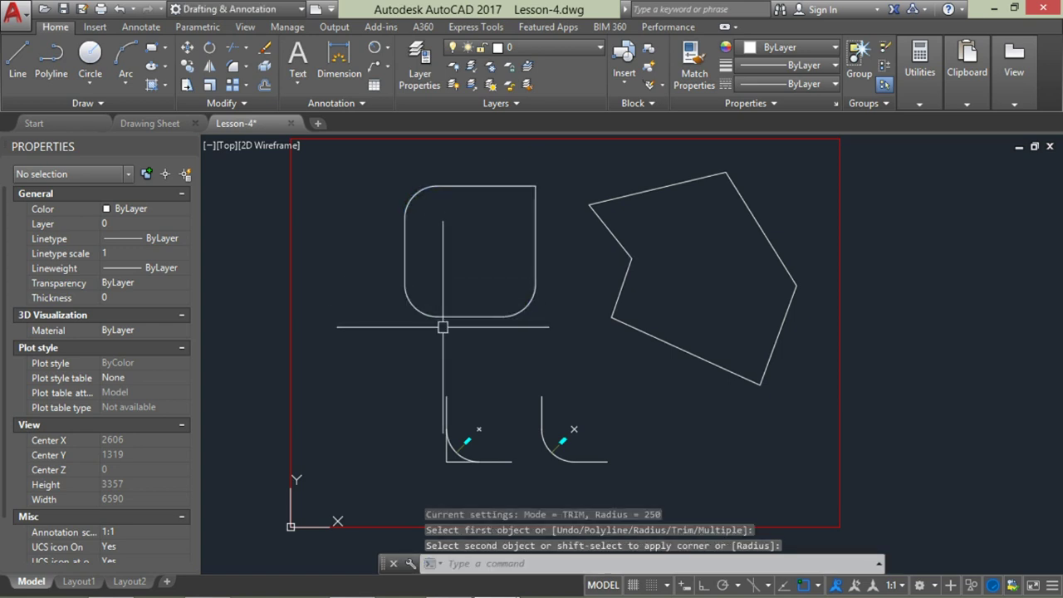
# Round the square's top-right corner at 250, then undo the square's rounded corners
pyautogui.write('FILLET')
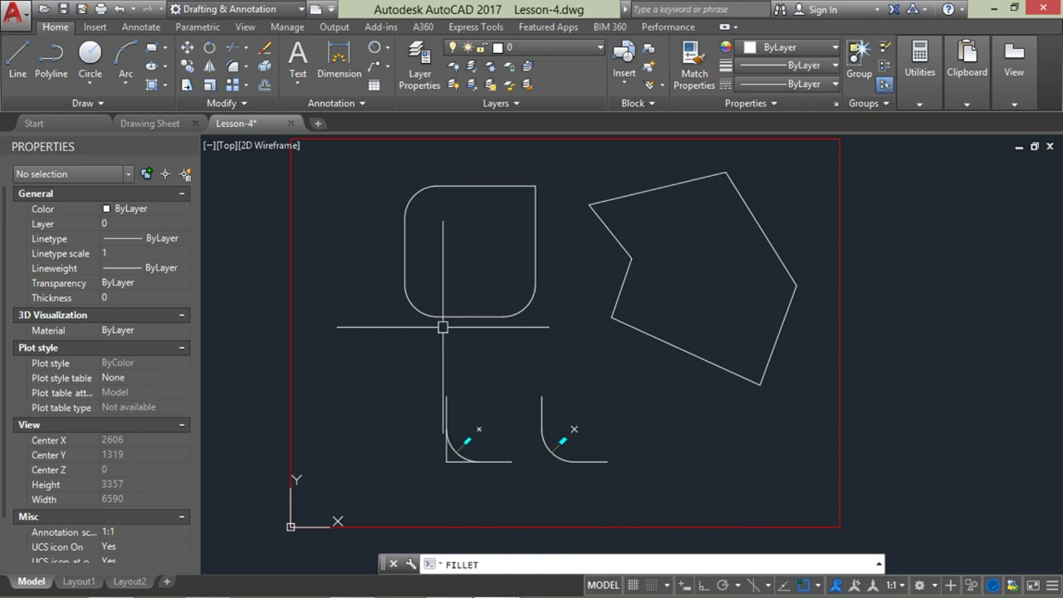
pyautogui.press('Return')
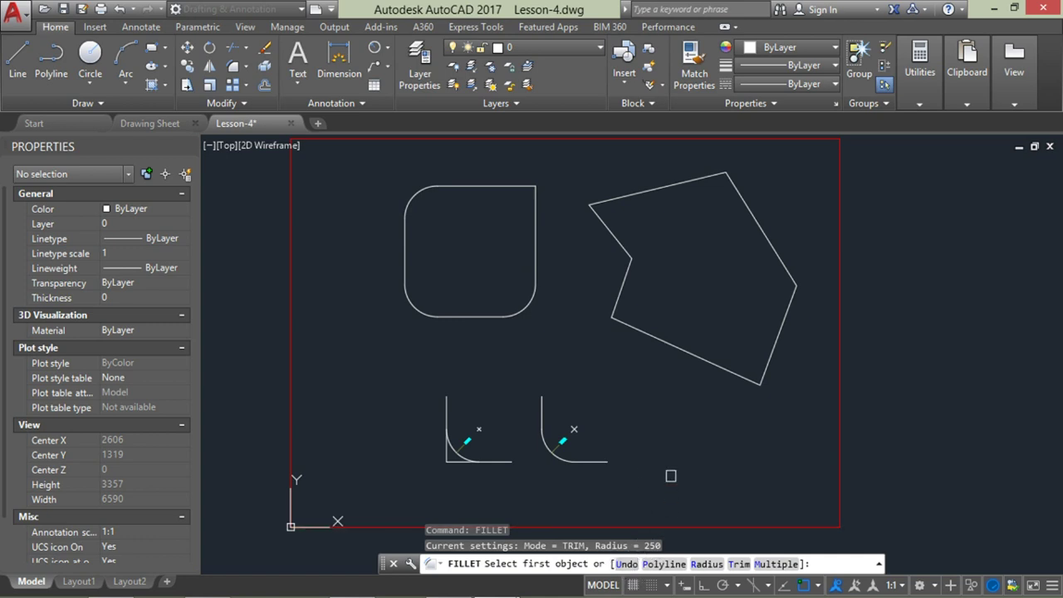
pyautogui.click(533, 228)
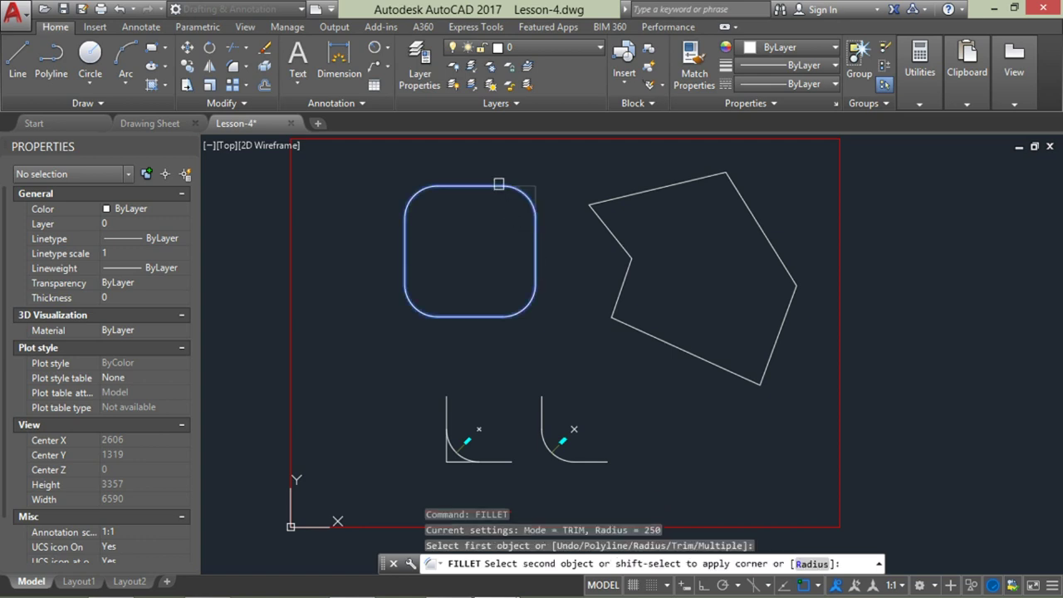
pyautogui.click(484, 185)
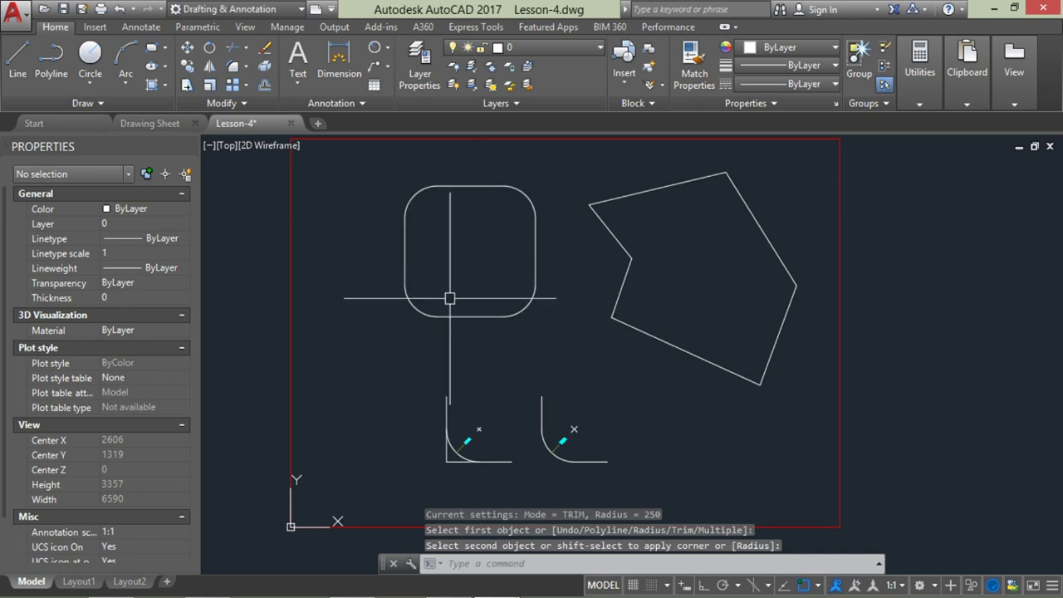
pyautogui.write('u')
pyautogui.press('Return')
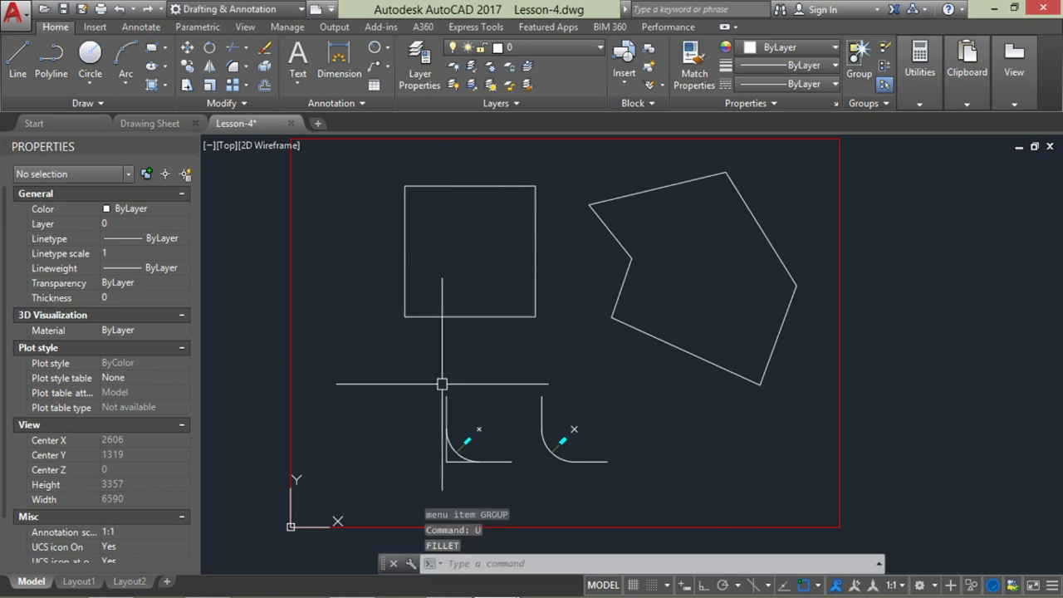
pyautogui.click(233, 69)
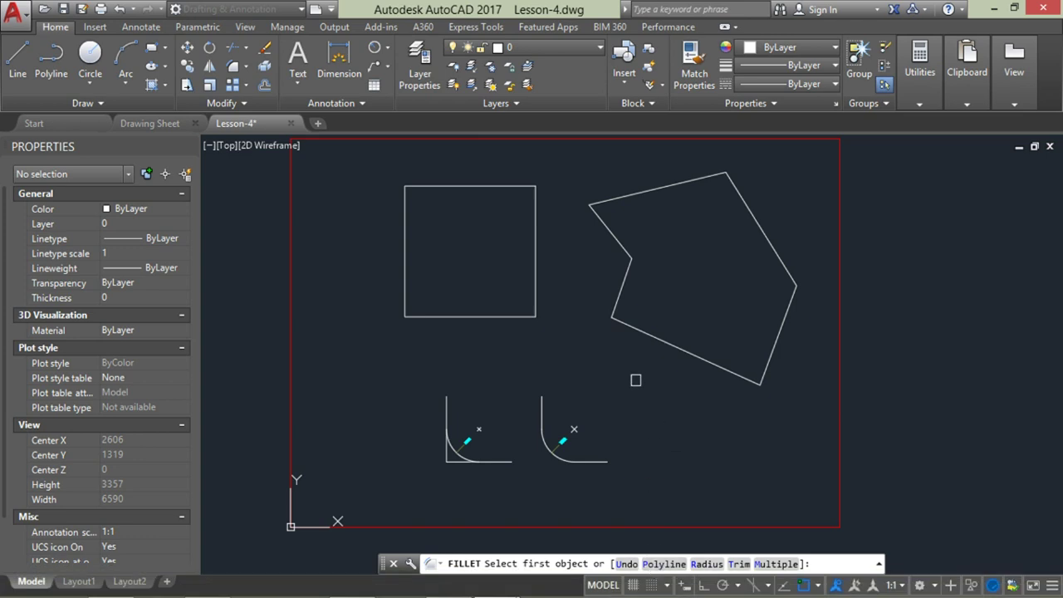
# Set the fillet radius to 150 and use the Polyline option to round every corner of the irregular polygon
pyautogui.write('r')
pyautogui.press('Return')
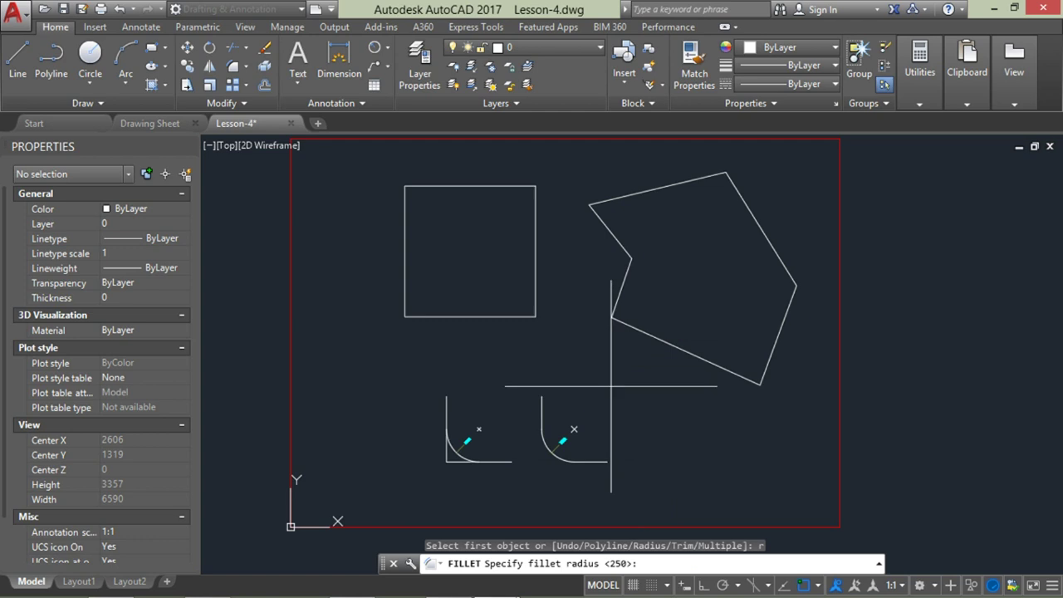
pyautogui.write('150')
pyautogui.press('Return')
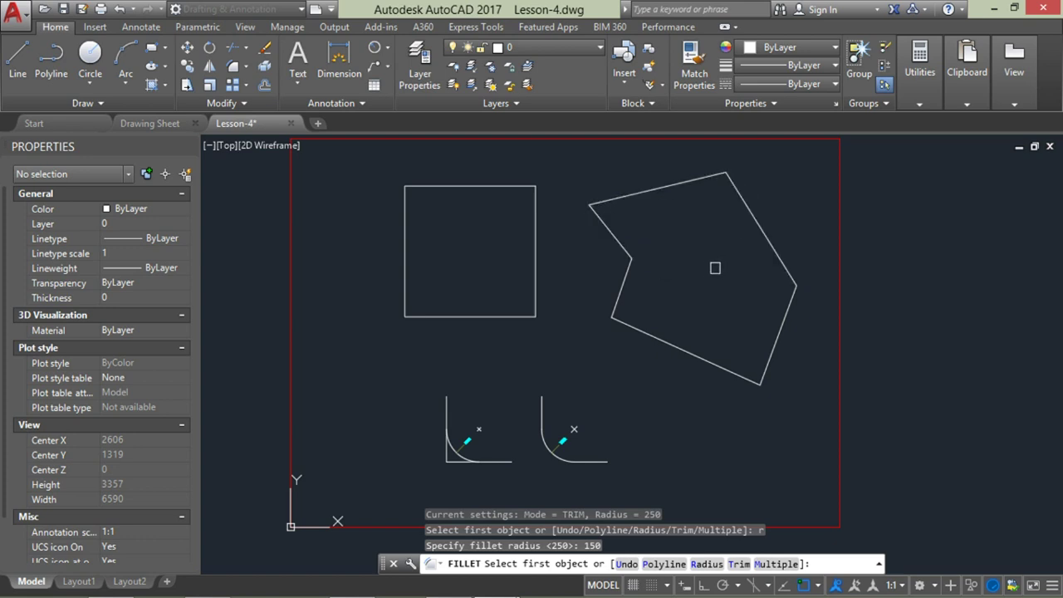
pyautogui.write('p')
pyautogui.press('Return')
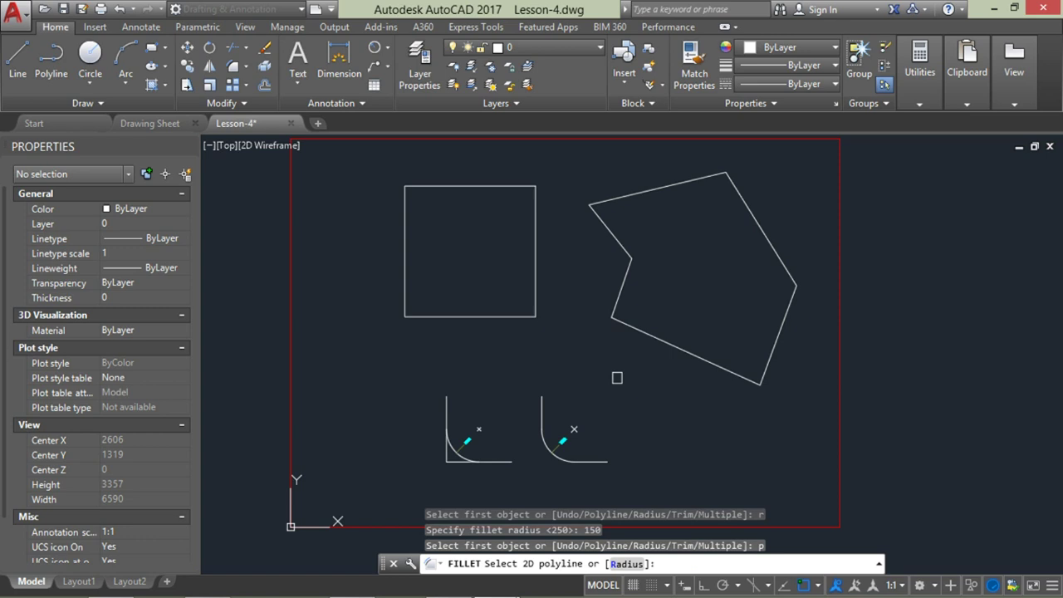
pyautogui.write('r')
pyautogui.press('Return')
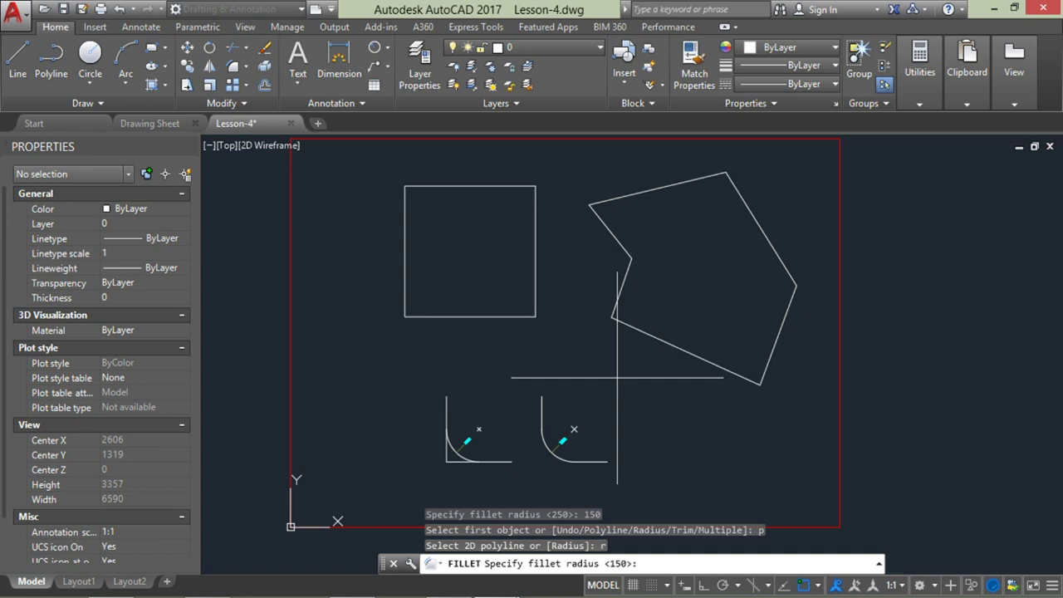
pyautogui.press('Return')
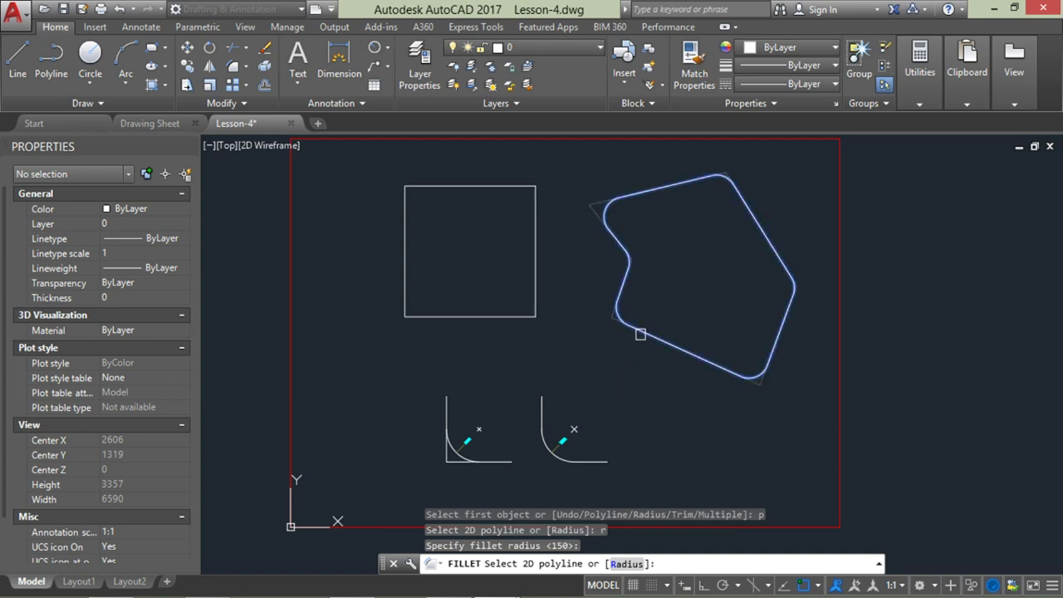
pyautogui.click(641, 333)
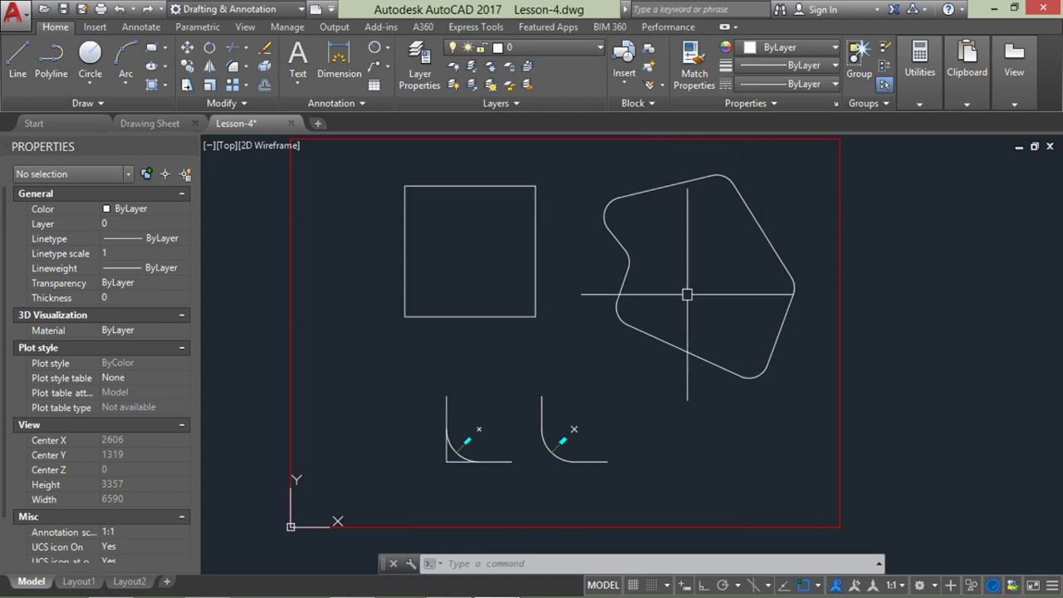
# Undo the polygon's rounded corners, start a new fillet, and zoom in on the square
pyautogui.write('u')
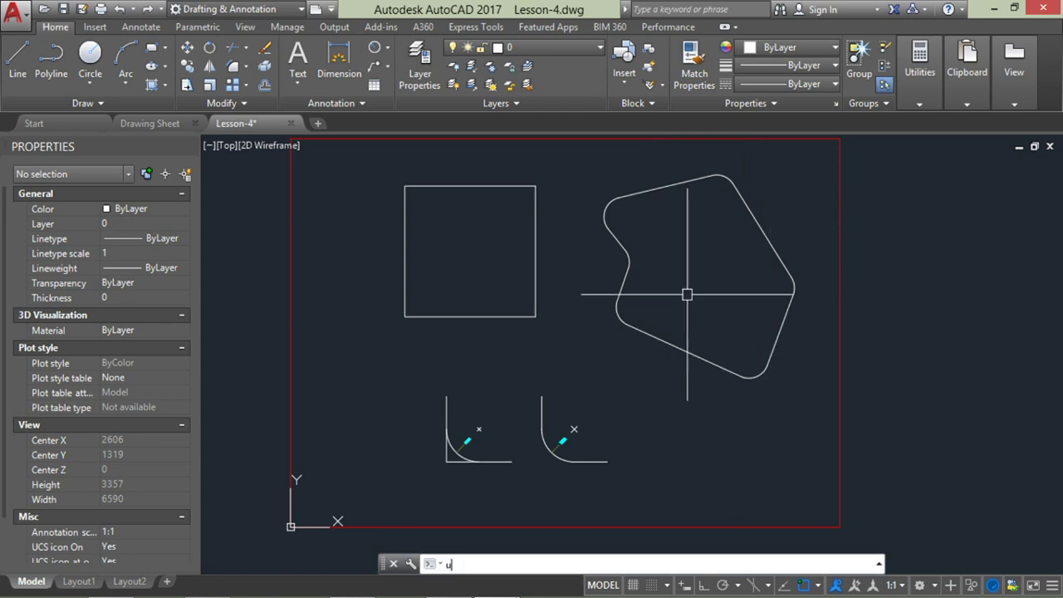
pyautogui.press('Return')
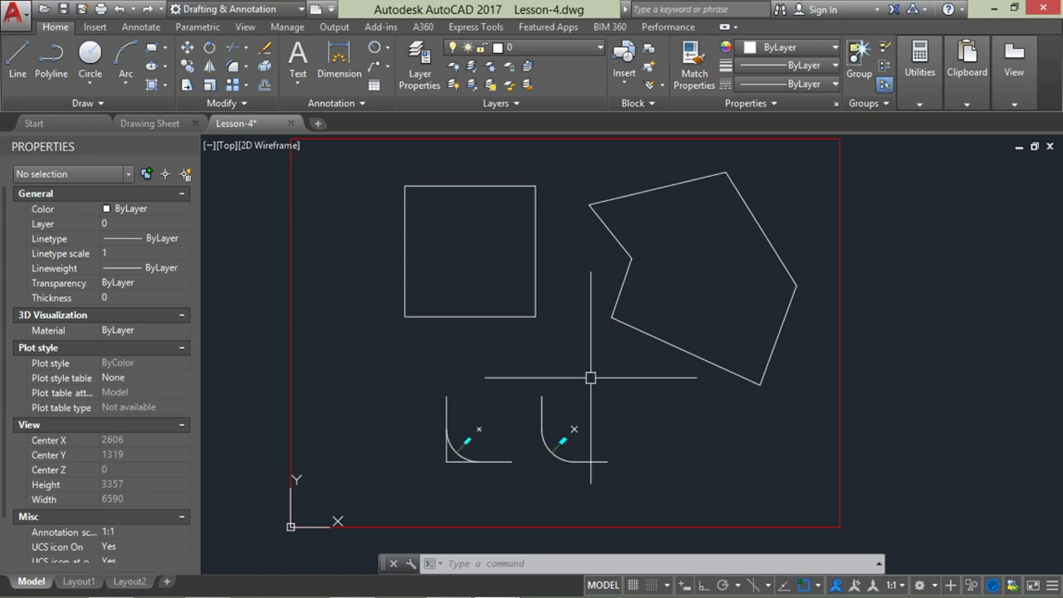
pyautogui.click(233, 68)
pyautogui.moveTo(526, 488); pyautogui.dragTo(490, 478, button='middle')
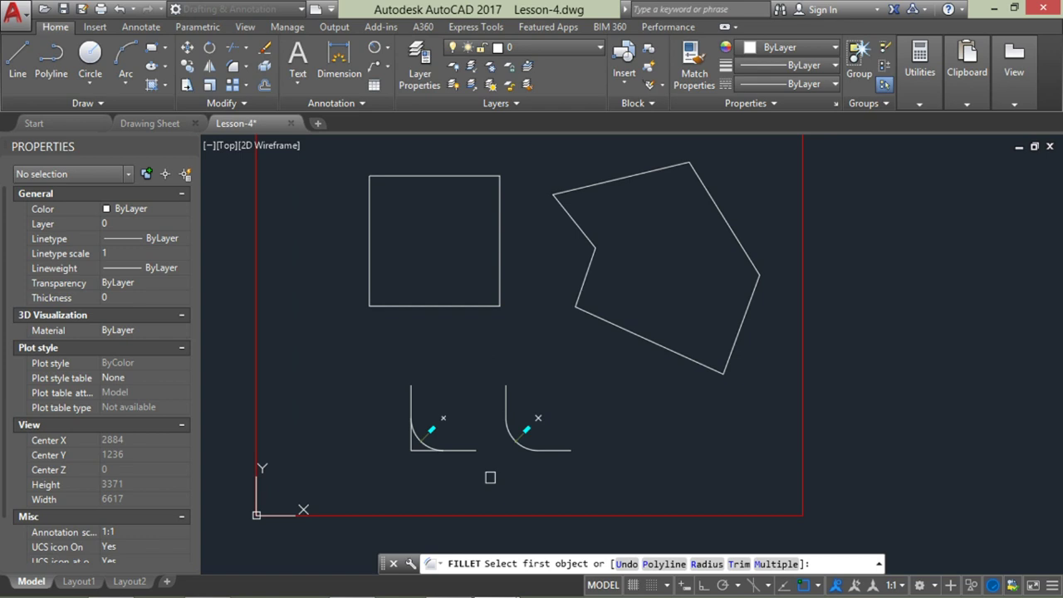
pyautogui.scroll(4, 474, 473)
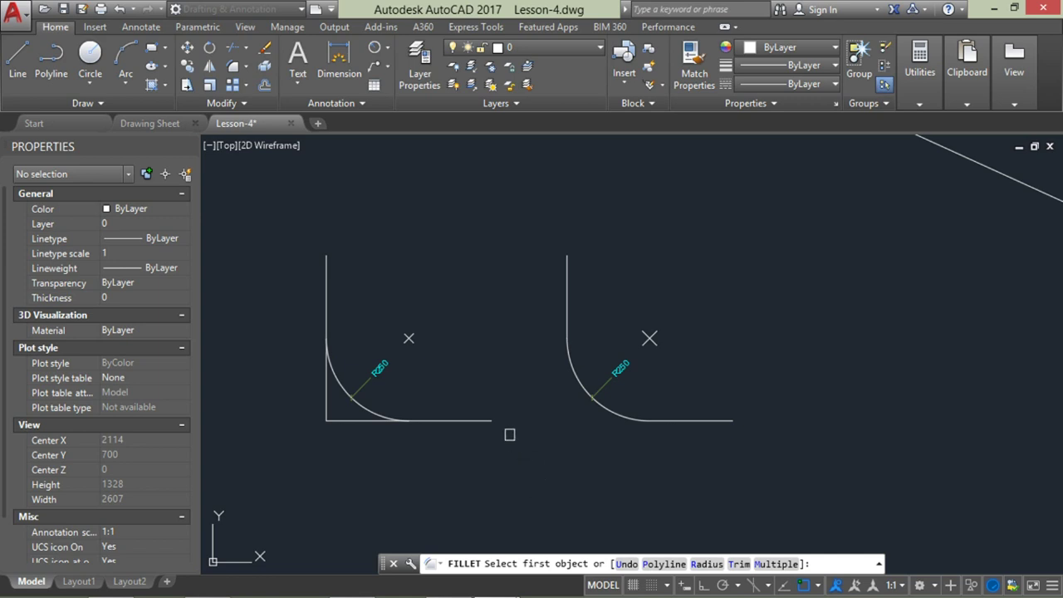
pyautogui.scroll(2, 547, 464)
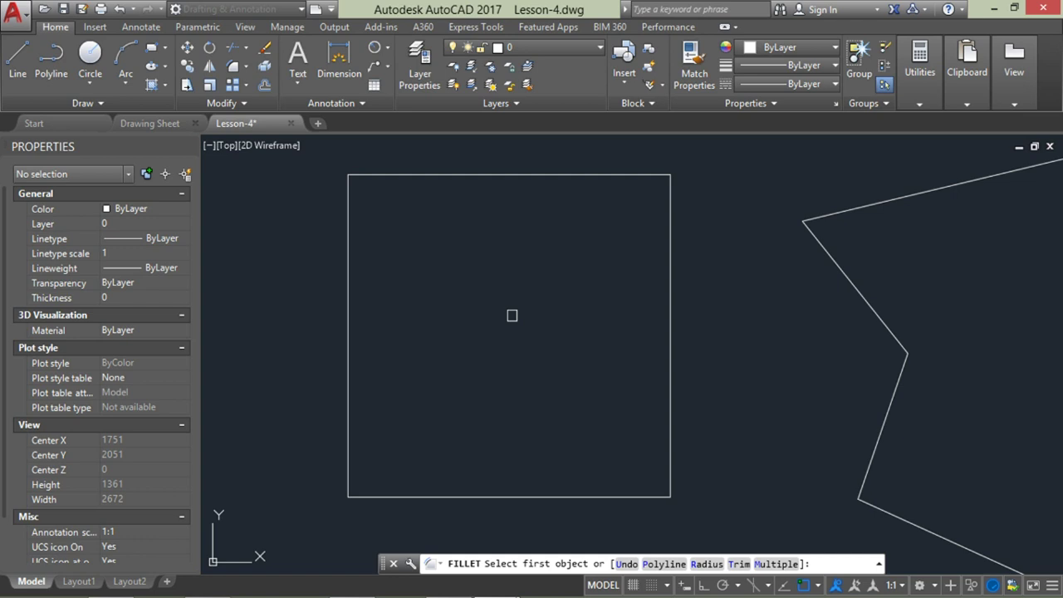
# Set a 200 fillet radius with No trim and round the square's top-left corner
pyautogui.write('r')
pyautogui.press('Return')
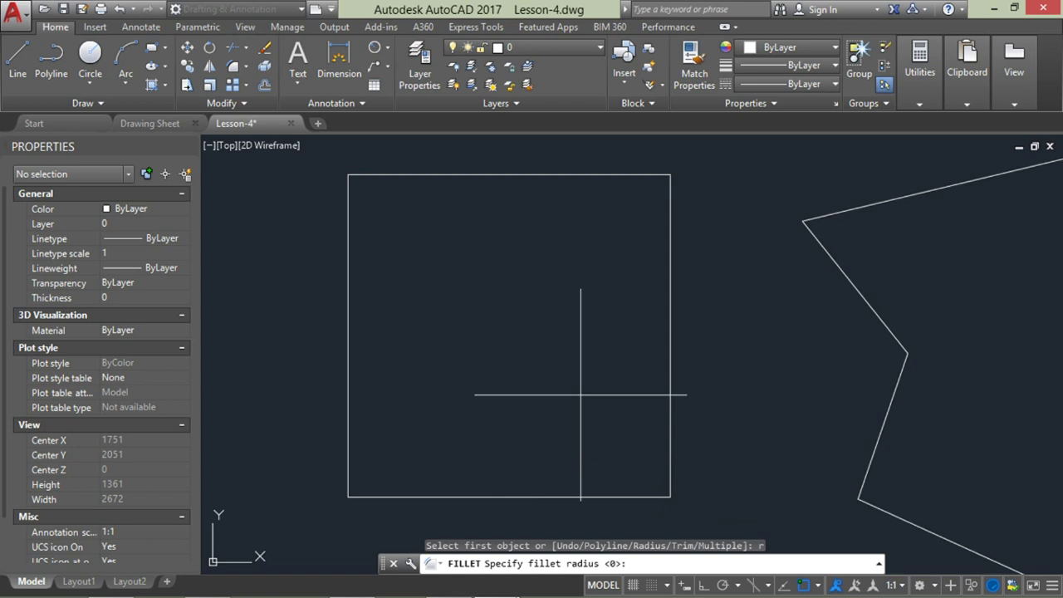
pyautogui.write('200')
pyautogui.press('Return')
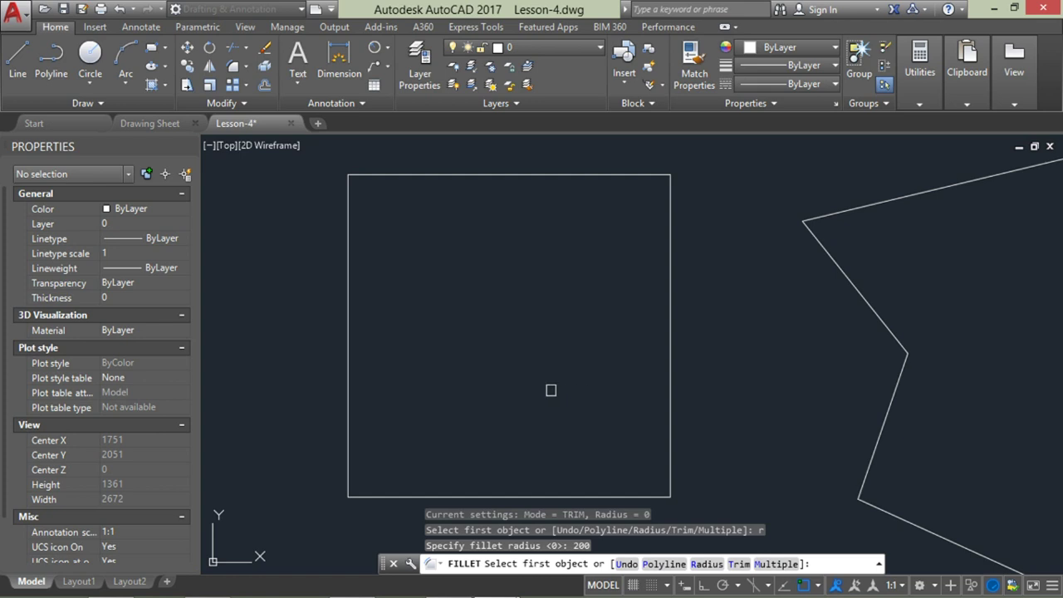
pyautogui.write('t')
pyautogui.press('Return')
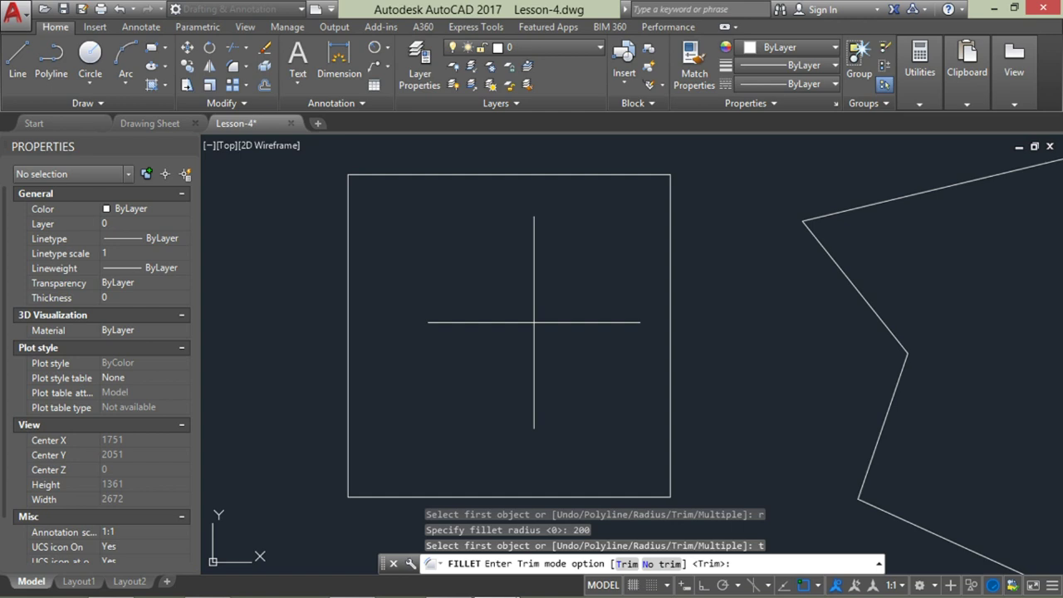
pyautogui.write('n')
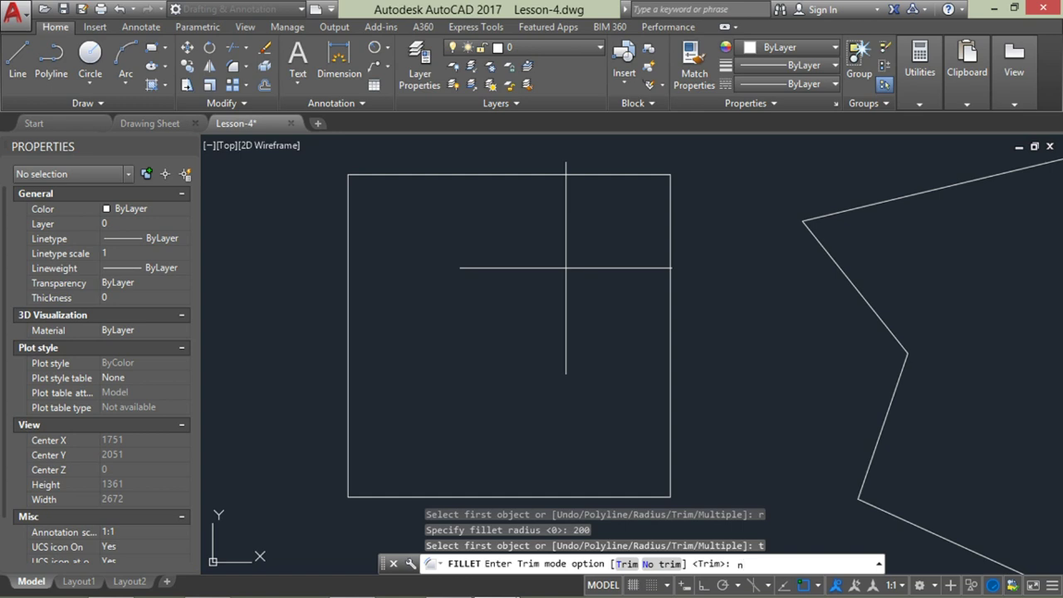
pyautogui.press('Return')
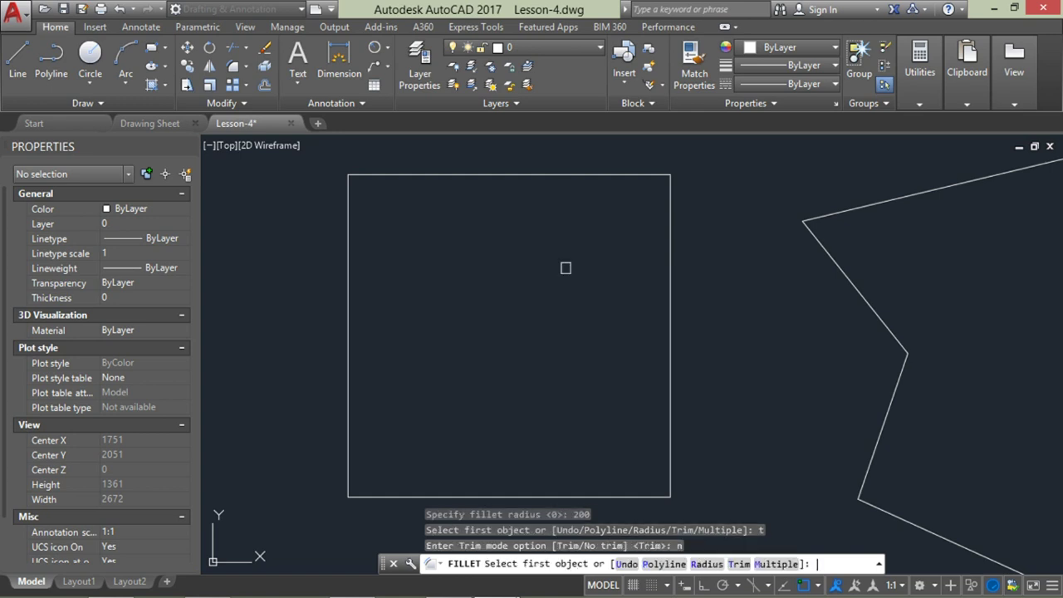
pyautogui.click(347, 235)
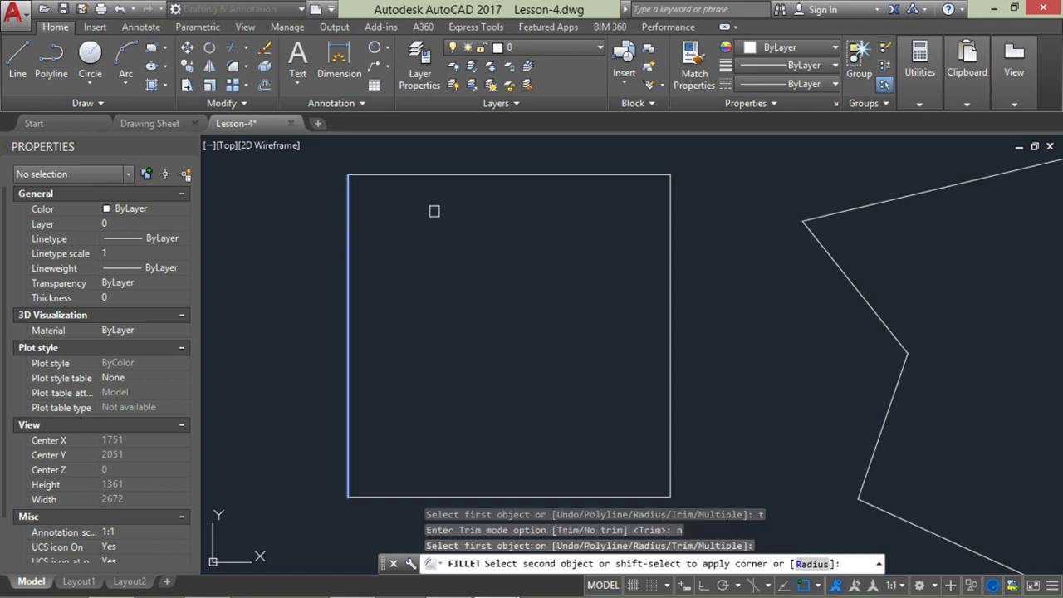
pyautogui.click(474, 174)
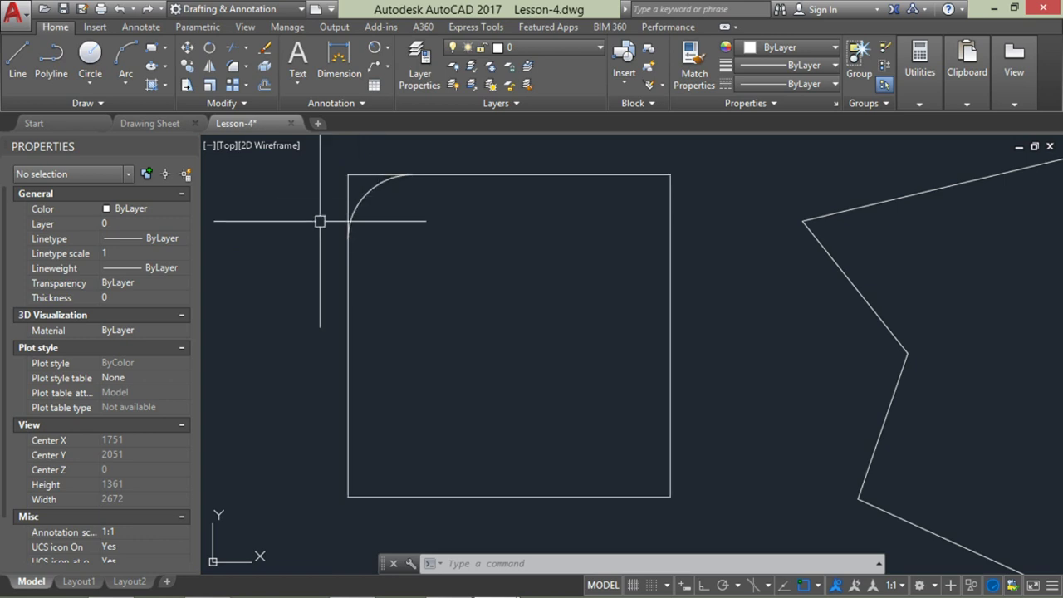
# Switch fillet back to Trim mode and round the square's top-right corner at 200
pyautogui.click(234, 69)
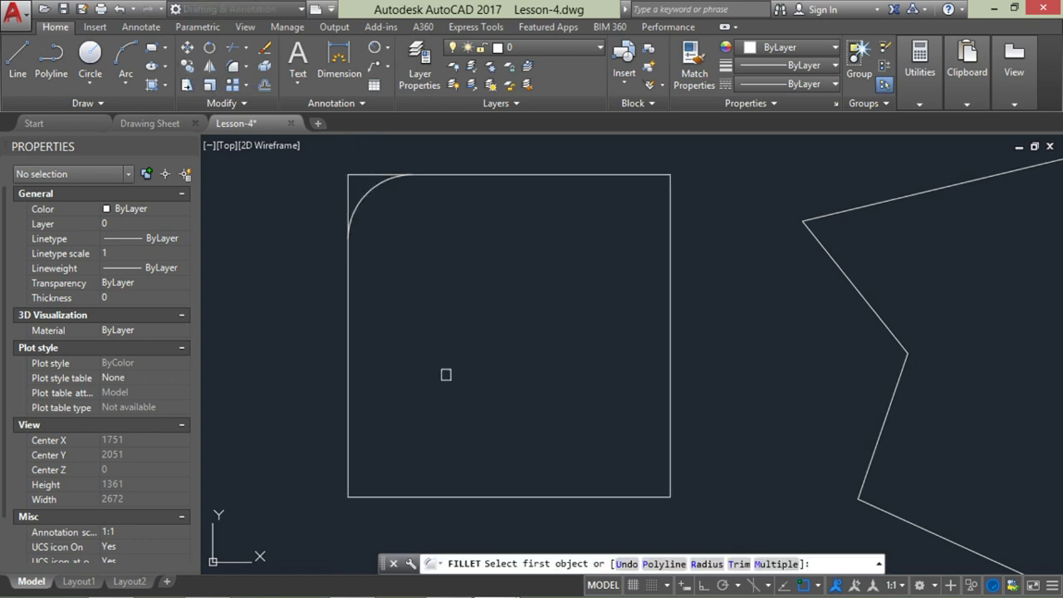
pyautogui.write('t')
pyautogui.press('Return')
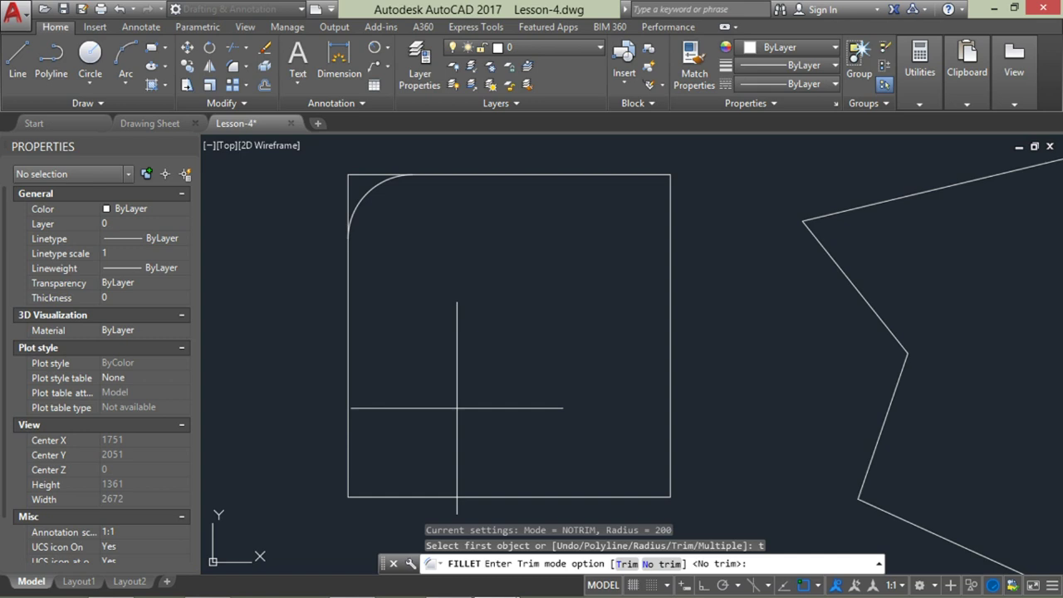
pyautogui.write('t')
pyautogui.press('Return')
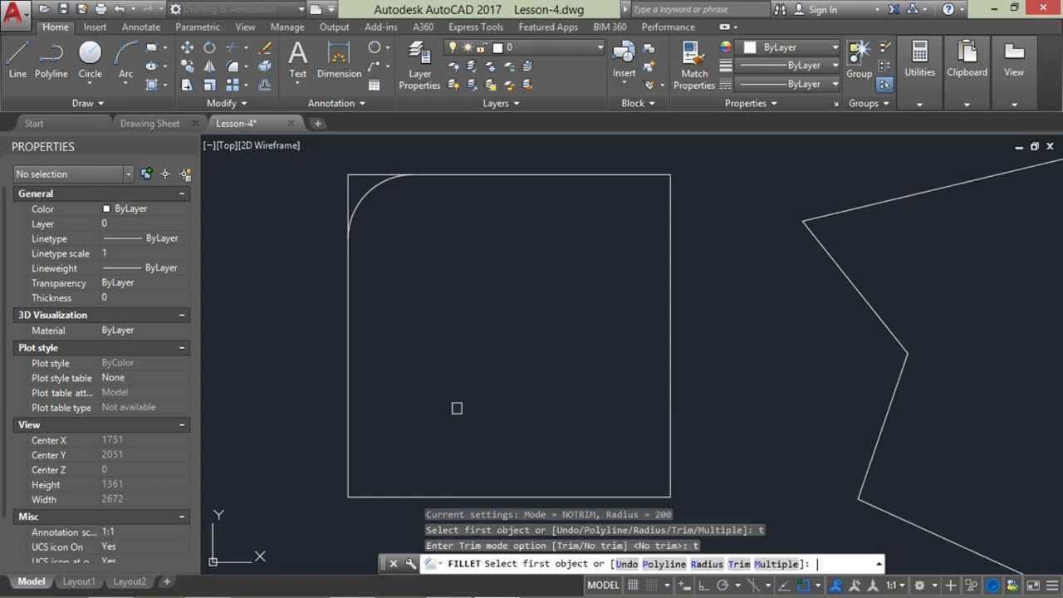
pyautogui.click(589, 173)
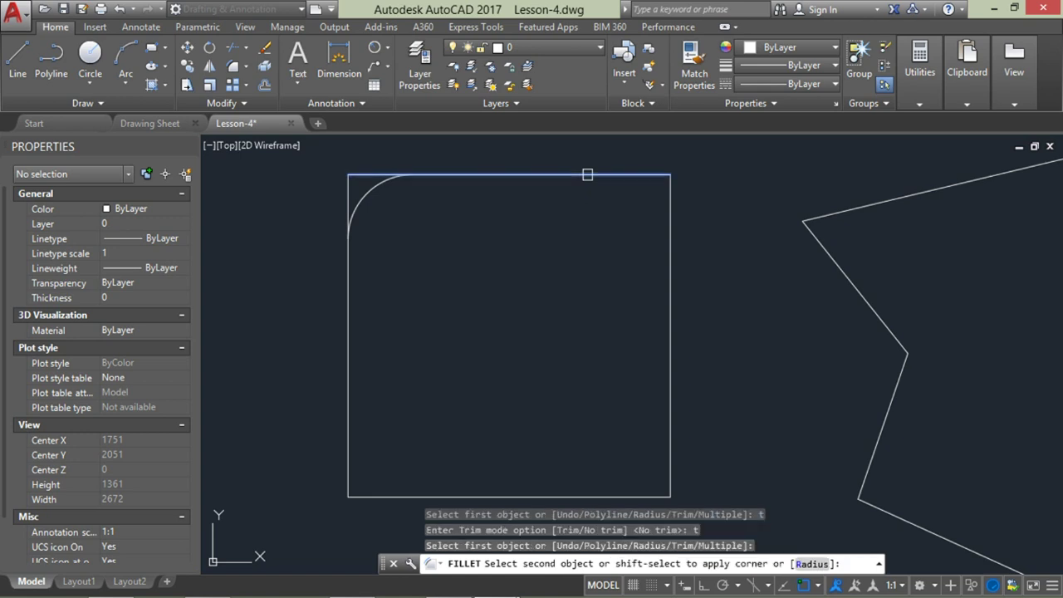
pyautogui.click(671, 265)
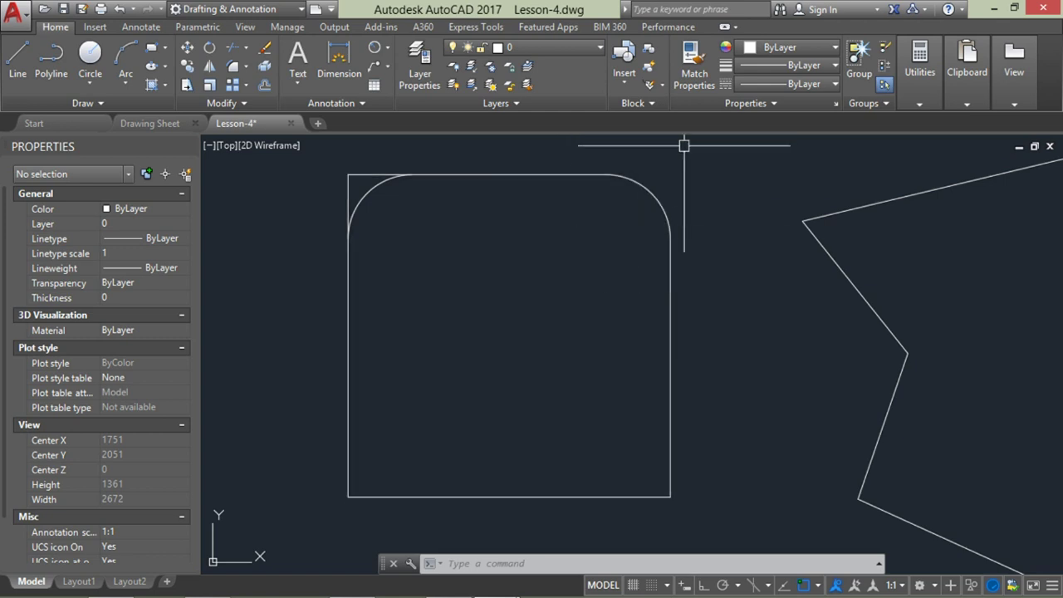
pyautogui.scroll(-4, 501, 346)
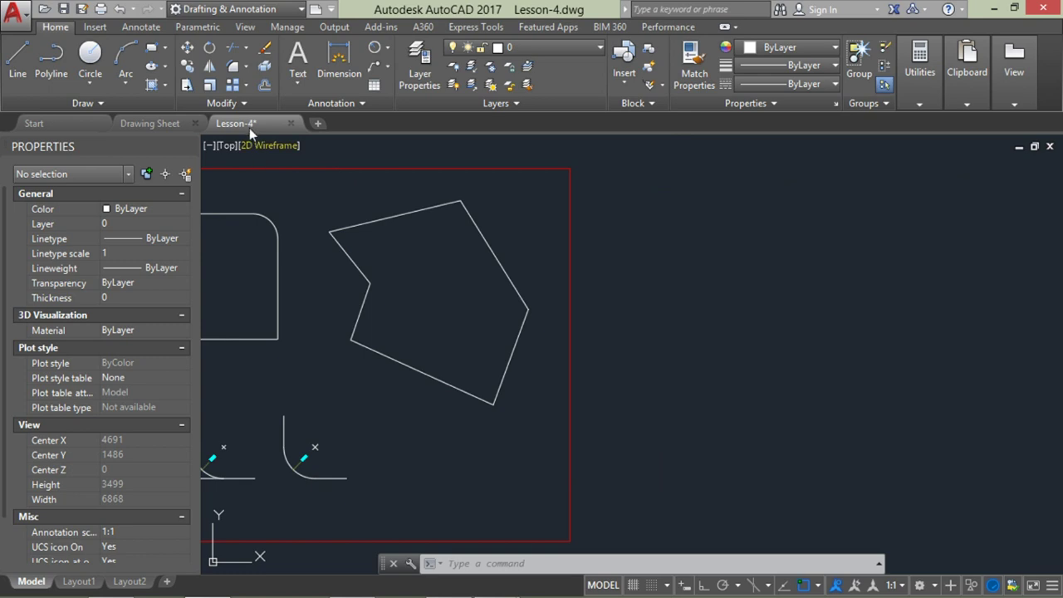
# Start a fillet in Multiple mode with a 150 radius
pyautogui.click(234, 70)
pyautogui.scroll(2, 382, 272)
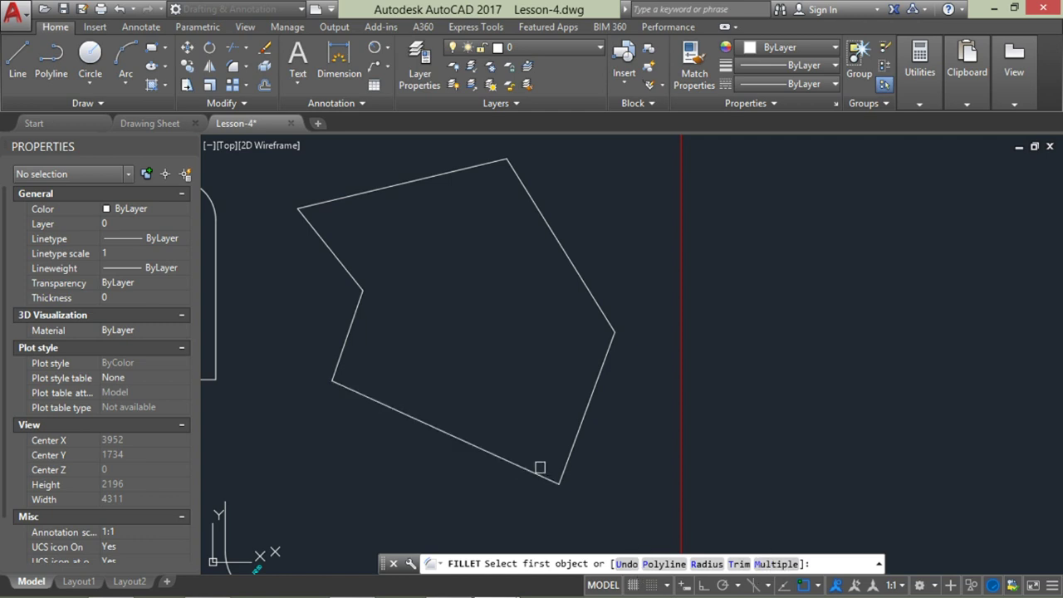
pyautogui.write('m')
pyautogui.press('Return')
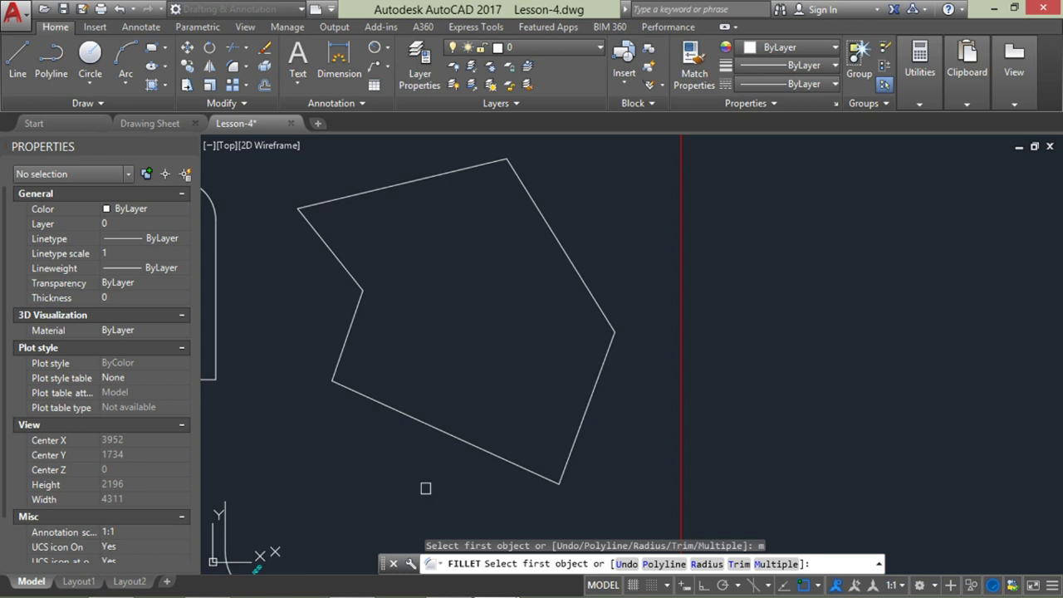
pyautogui.write('r')
pyautogui.press('Return')
pyautogui.write('150')
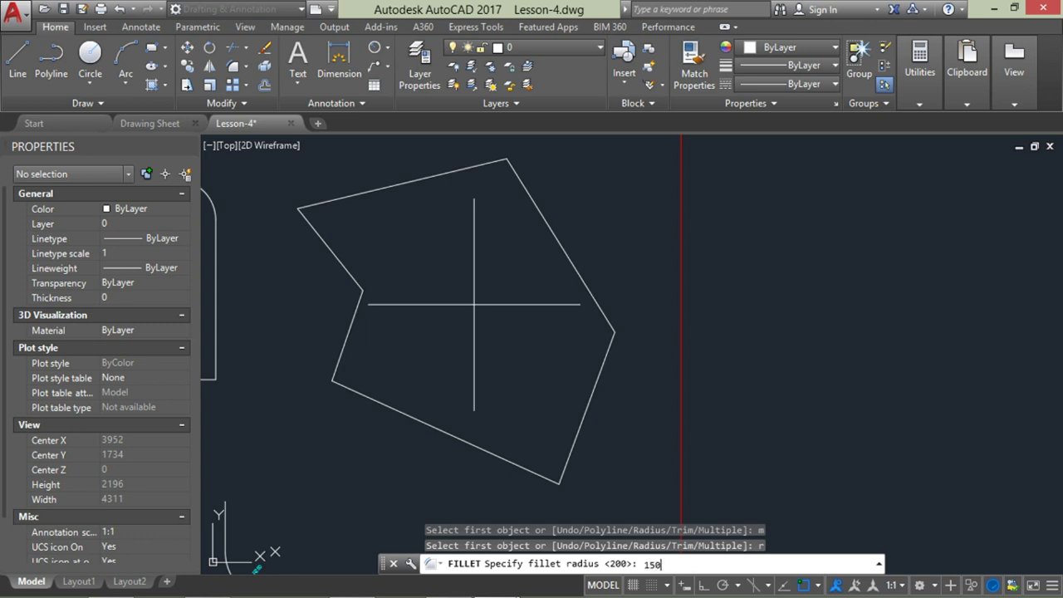
pyautogui.press('Return')
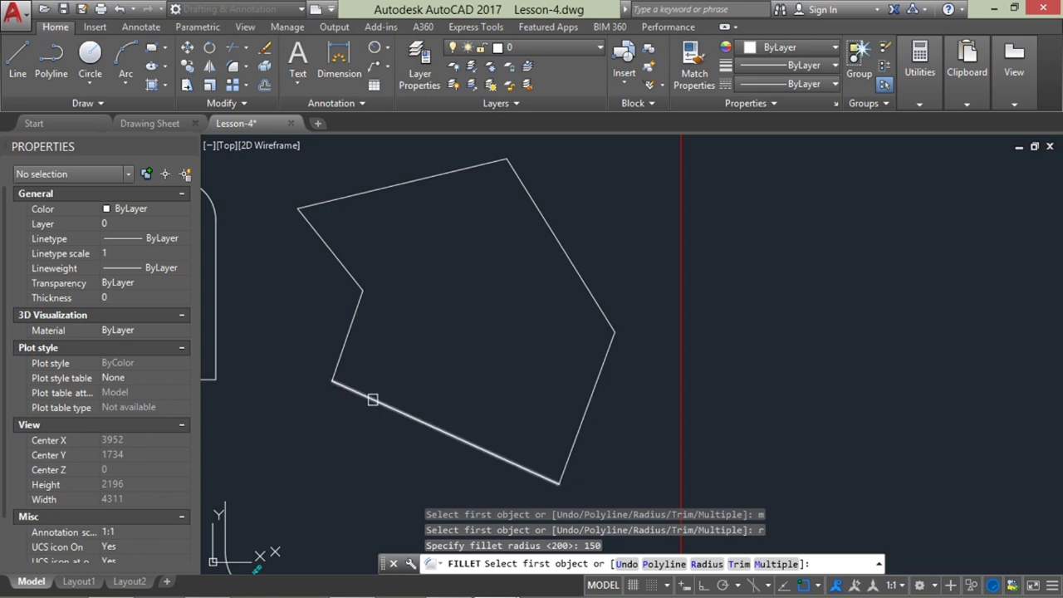
# Round the polygon's lower-left, notch, upper-left and top-right corners, then undo the top-right one
pyautogui.click(372, 396)
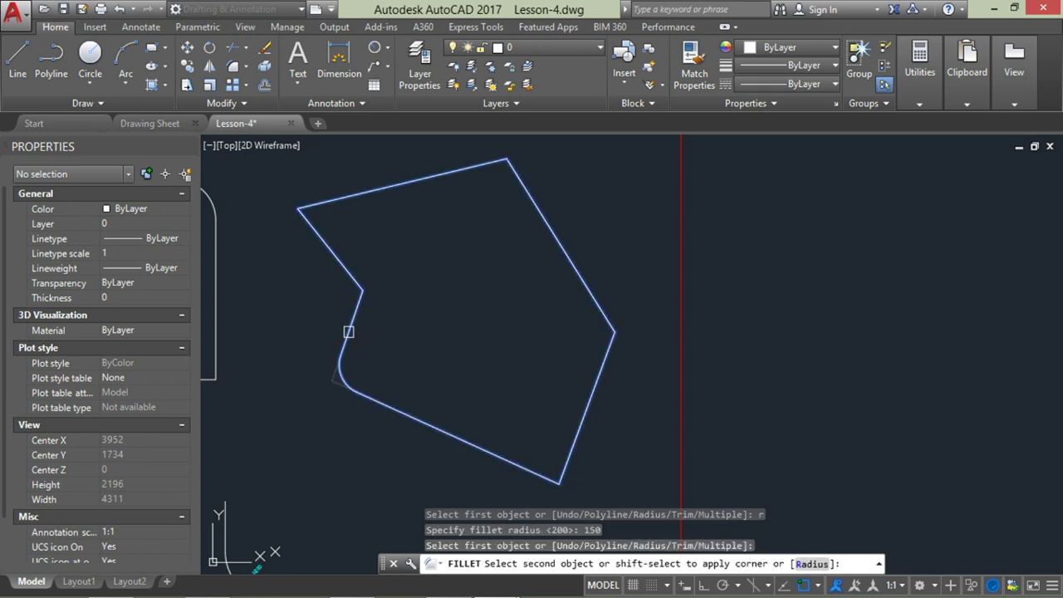
pyautogui.click(352, 330)
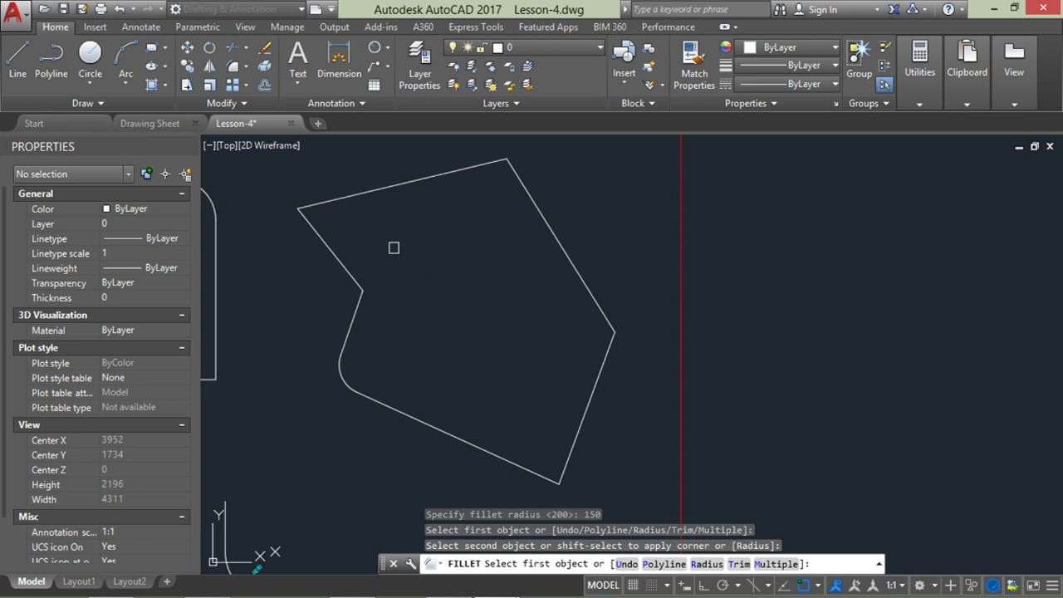
pyautogui.click(357, 305)
pyautogui.click(338, 259)
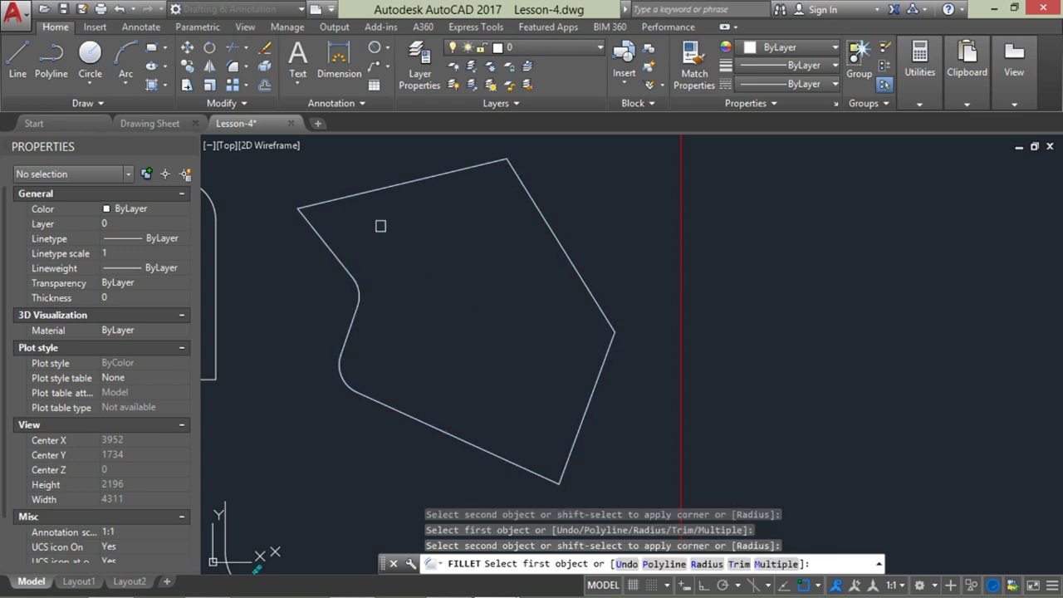
pyautogui.click(312, 226)
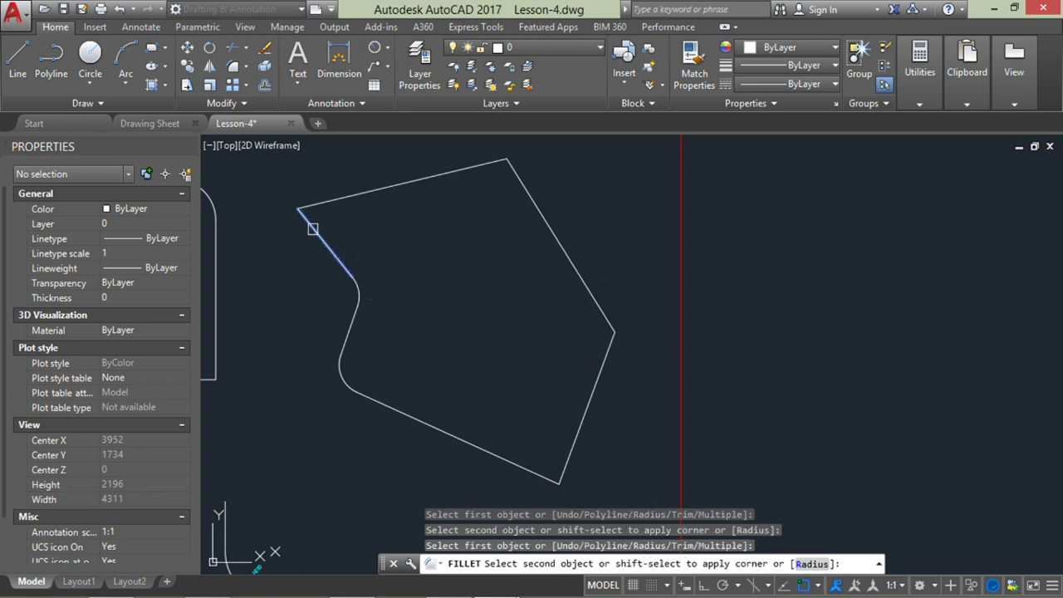
pyautogui.click(355, 200)
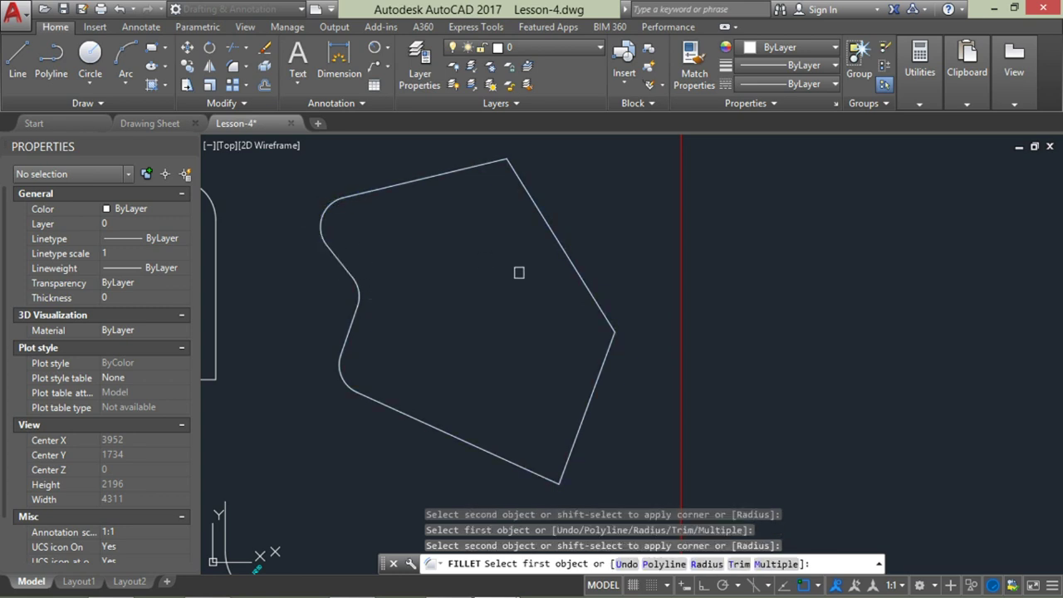
pyautogui.click(529, 195)
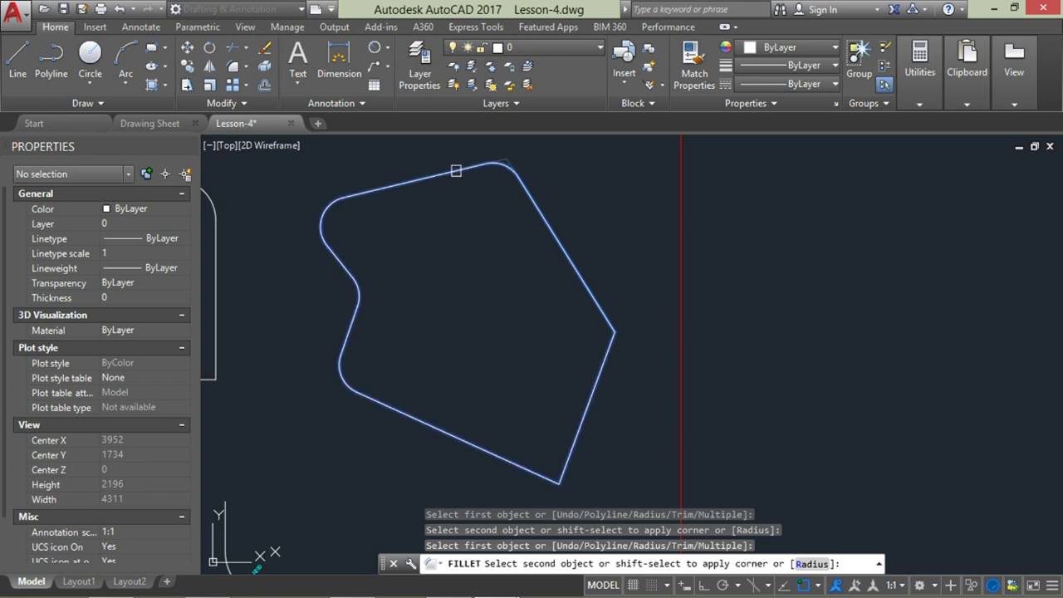
pyautogui.click(456, 170)
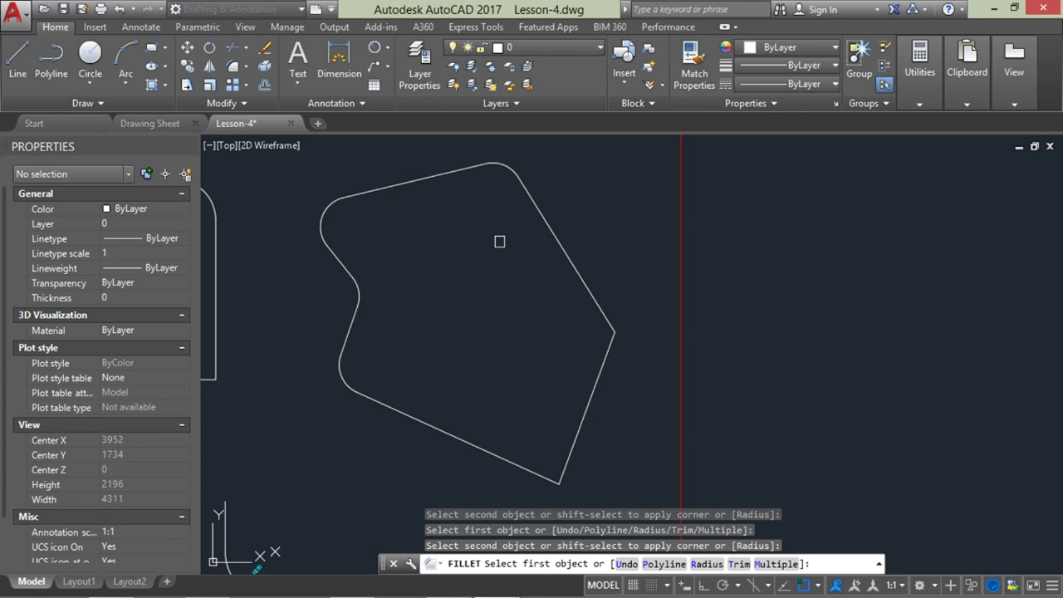
pyautogui.write('u')
pyautogui.press('Return')
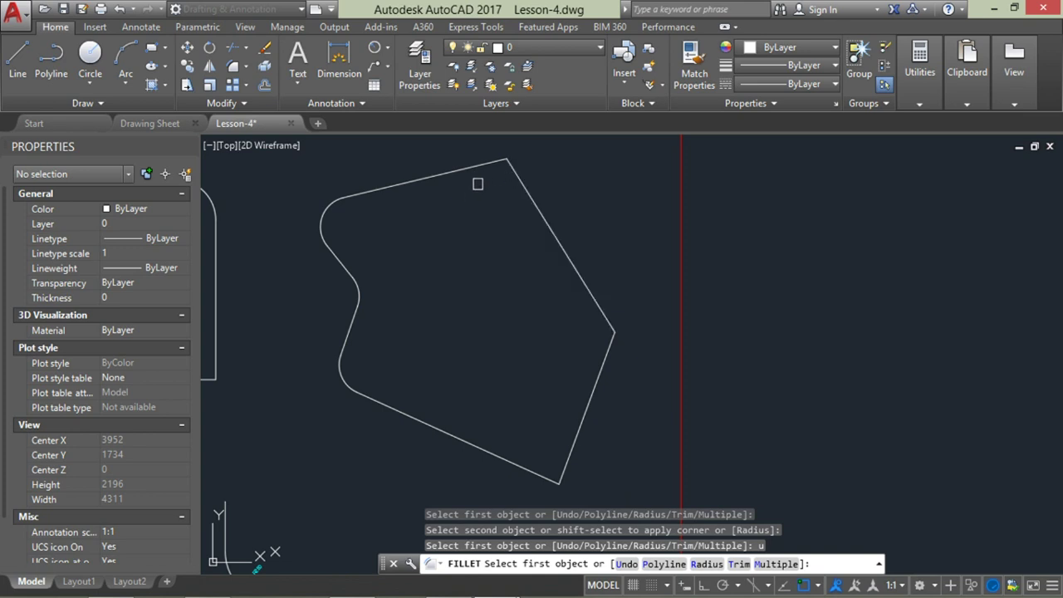
# Round the polygon's top-right corner with a 250 radius
pyautogui.write('r')
pyautogui.press('Return')
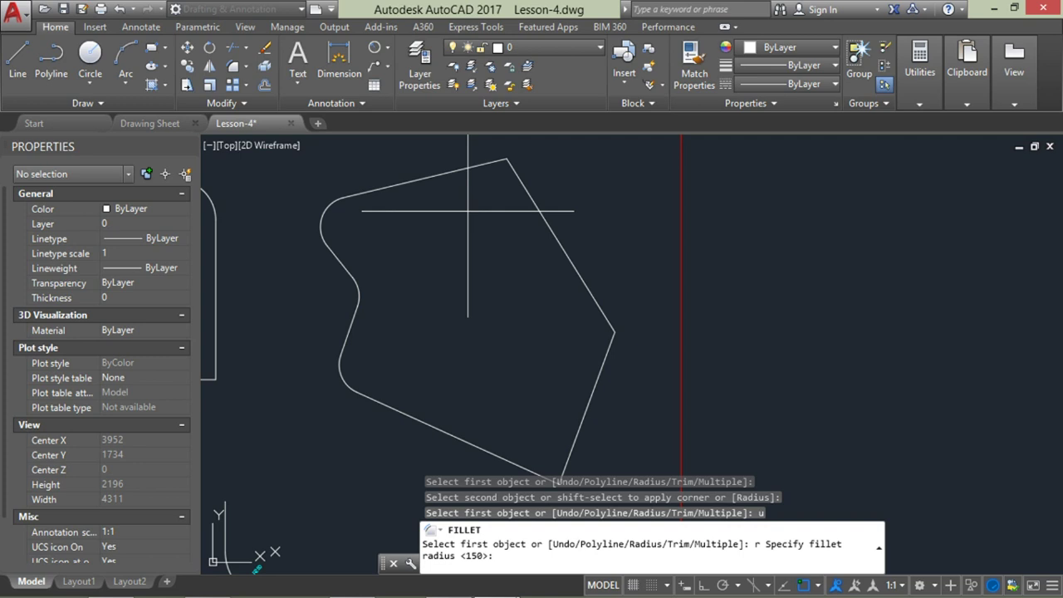
pyautogui.write('250')
pyautogui.press('Return')
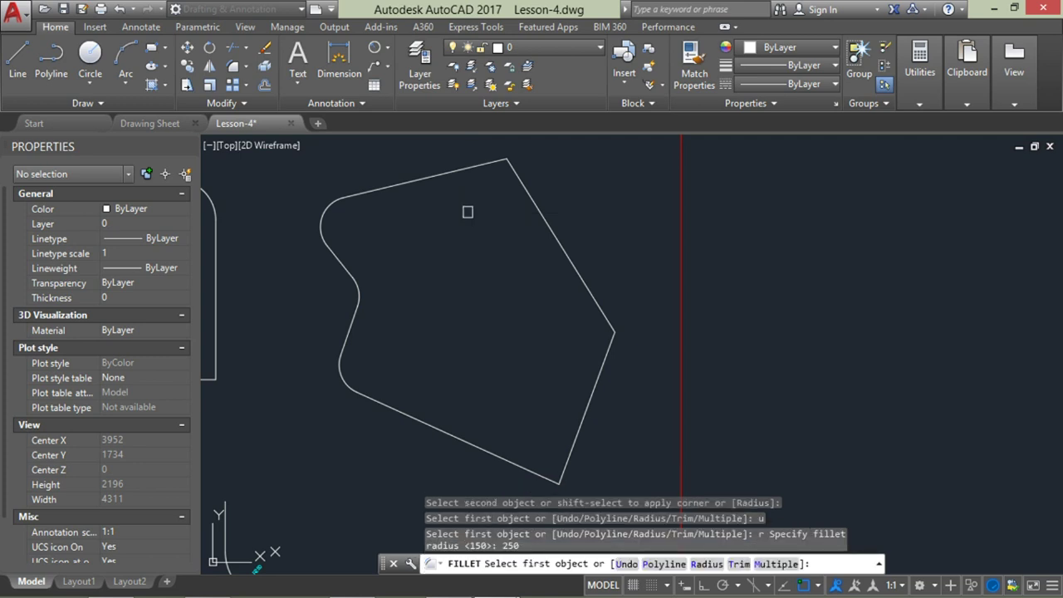
pyautogui.click(467, 170)
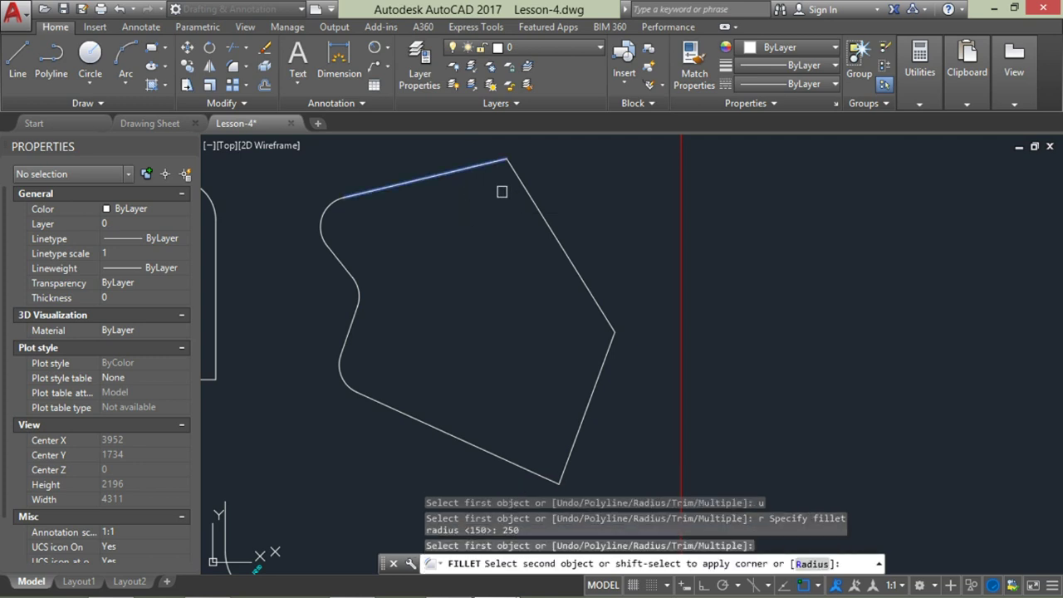
pyautogui.click(540, 211)
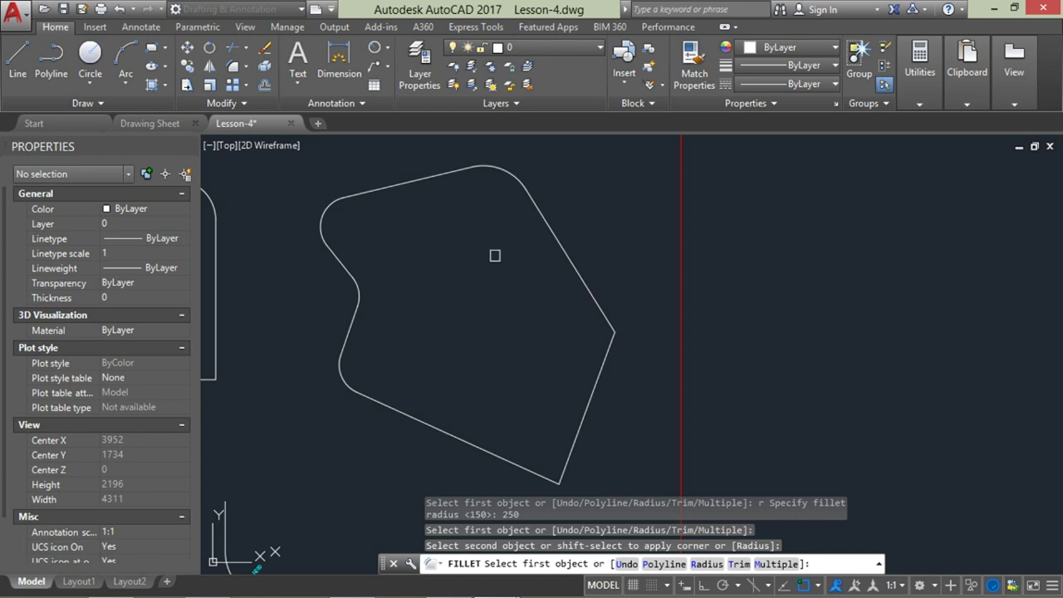
# Reset the radius to 150 and round another corner on the polygon's right side
pyautogui.write('r')
pyautogui.press('Return')
pyautogui.write('150')
pyautogui.press('Return')
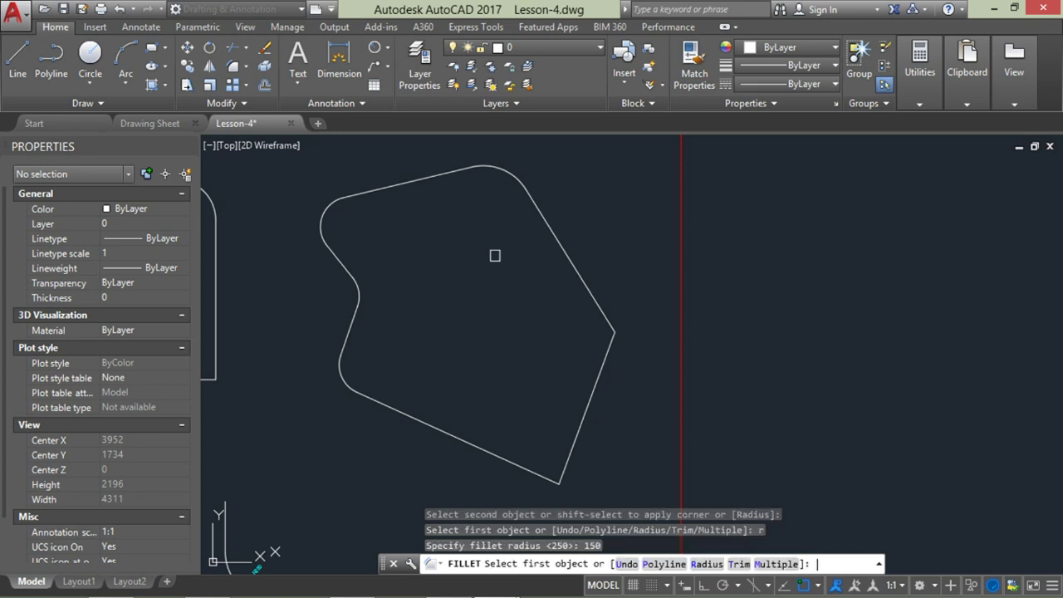
pyautogui.click(597, 306)
pyautogui.click(602, 366)
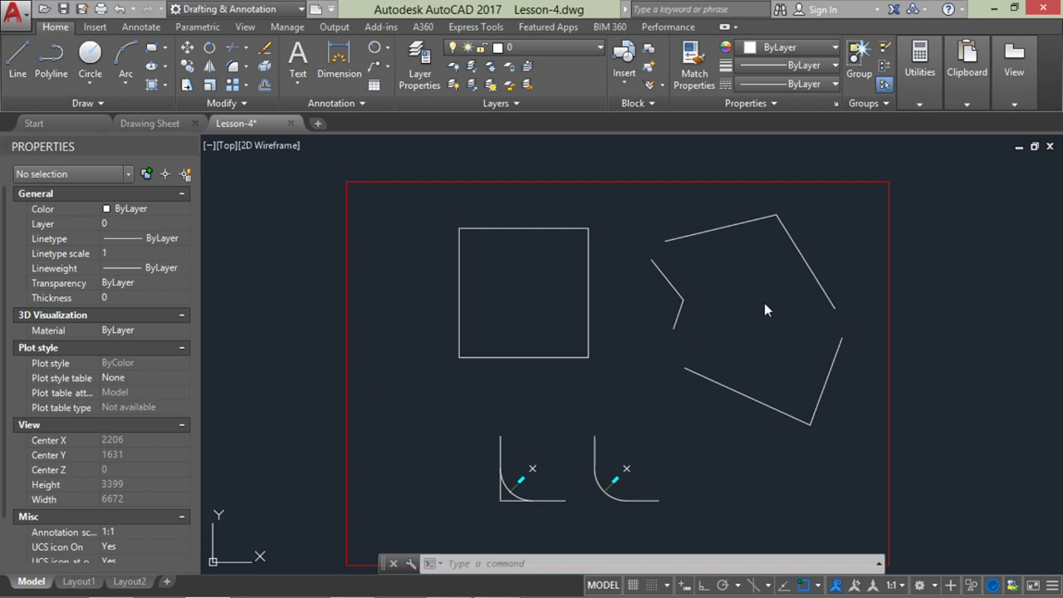
# Fillet the pentagon's lower edge into its short left edge at radius 250, then choose the Radius option
pyautogui.click(459, 563)
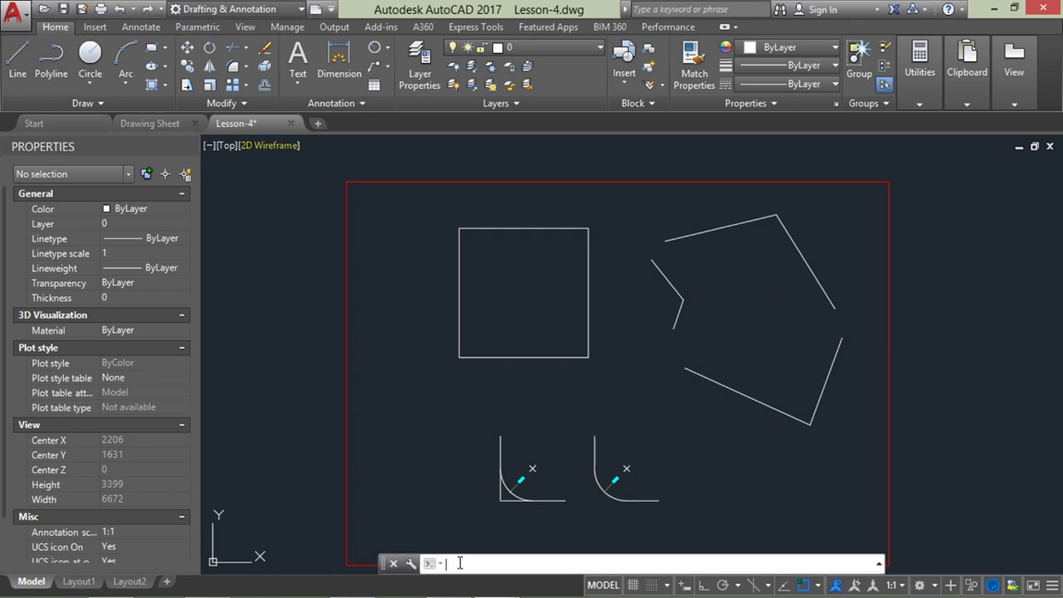
pyautogui.write('F')
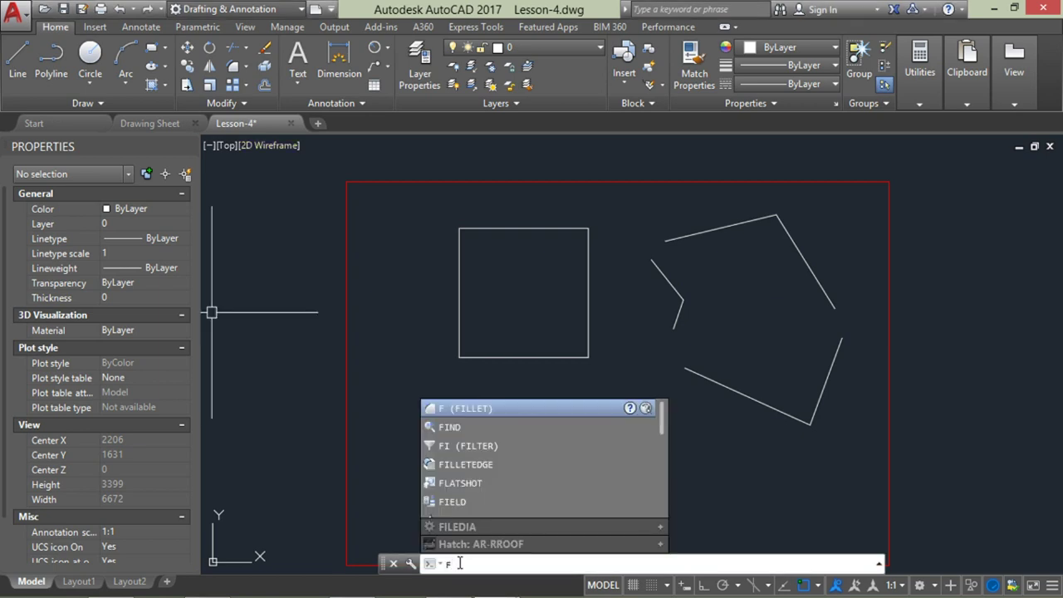
pyautogui.click(488, 408)
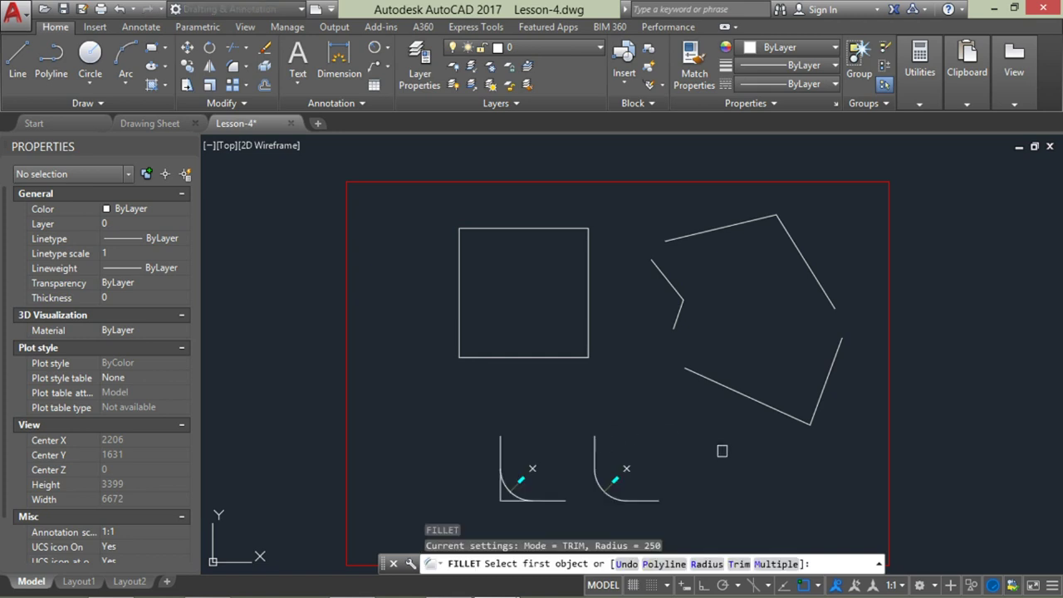
pyautogui.click(704, 378)
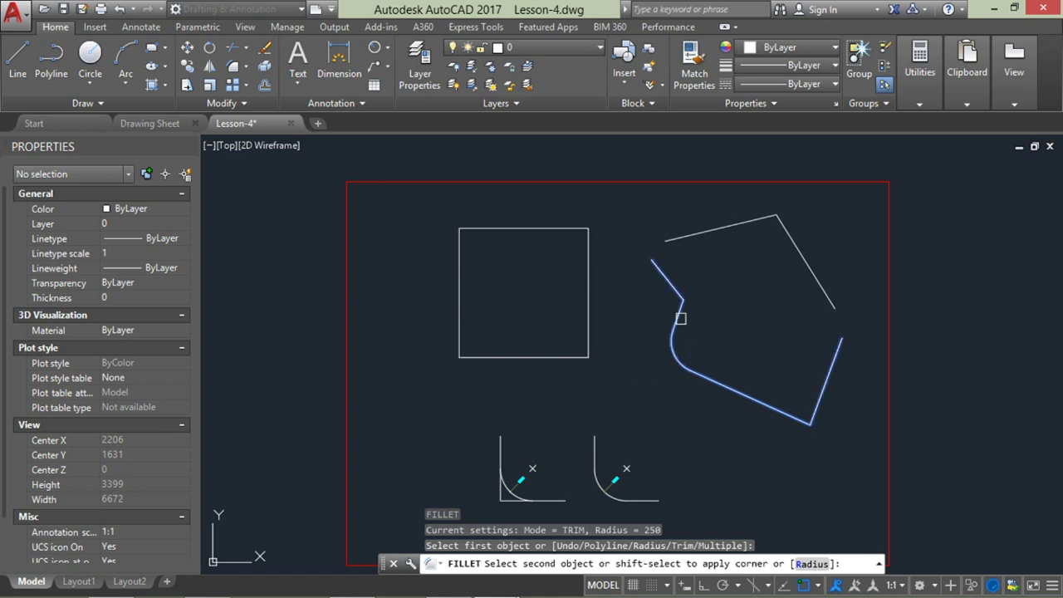
pyautogui.click(680, 318)
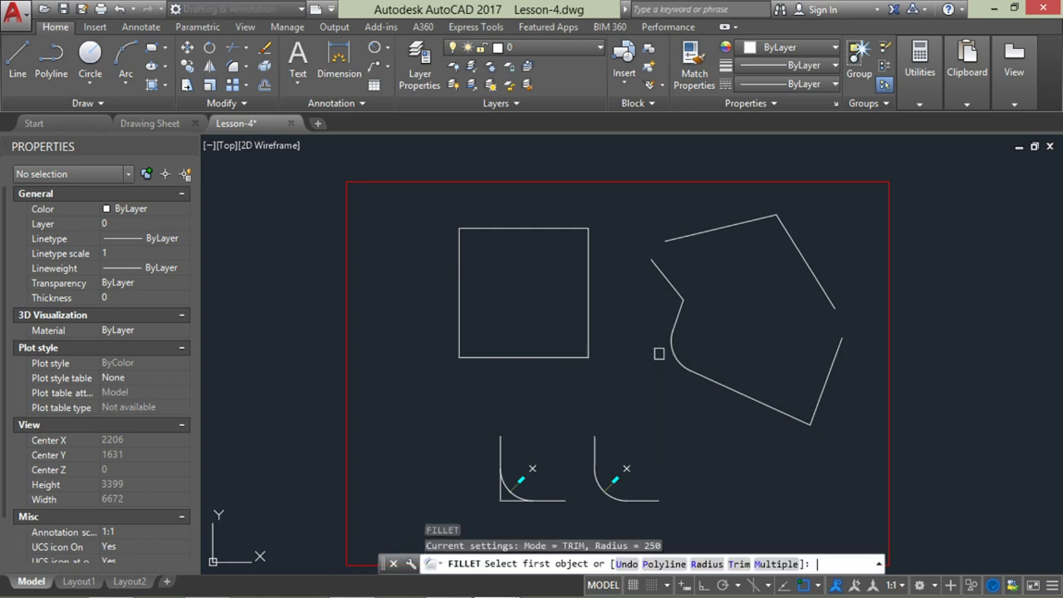
pyautogui.write('r')
pyautogui.press('Return')
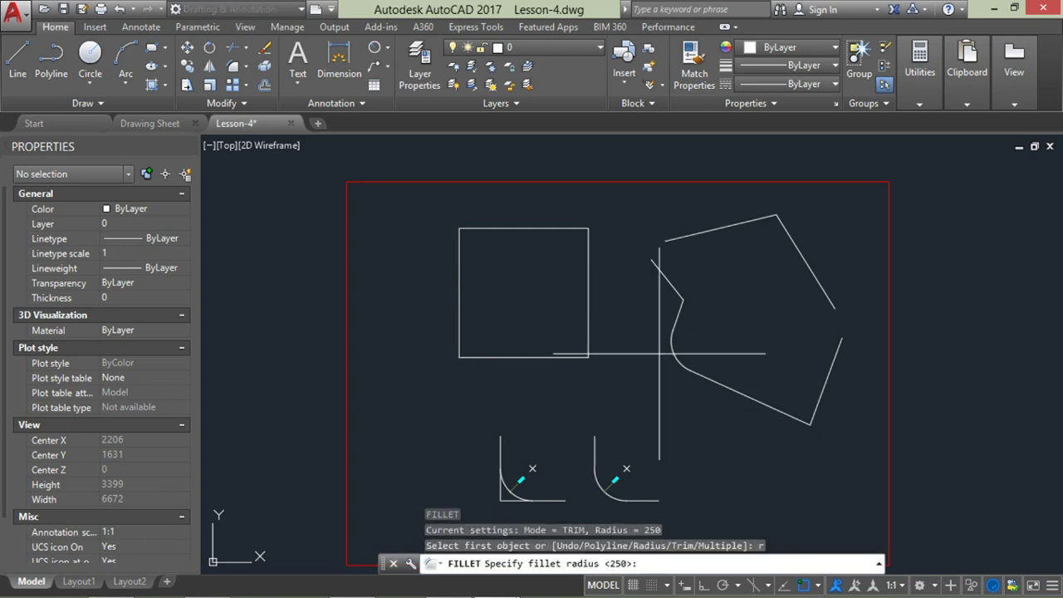
# Set the fillet radius to 150 and join the left slanted edge to the top edge
pyautogui.write('150')
pyautogui.press('Return')
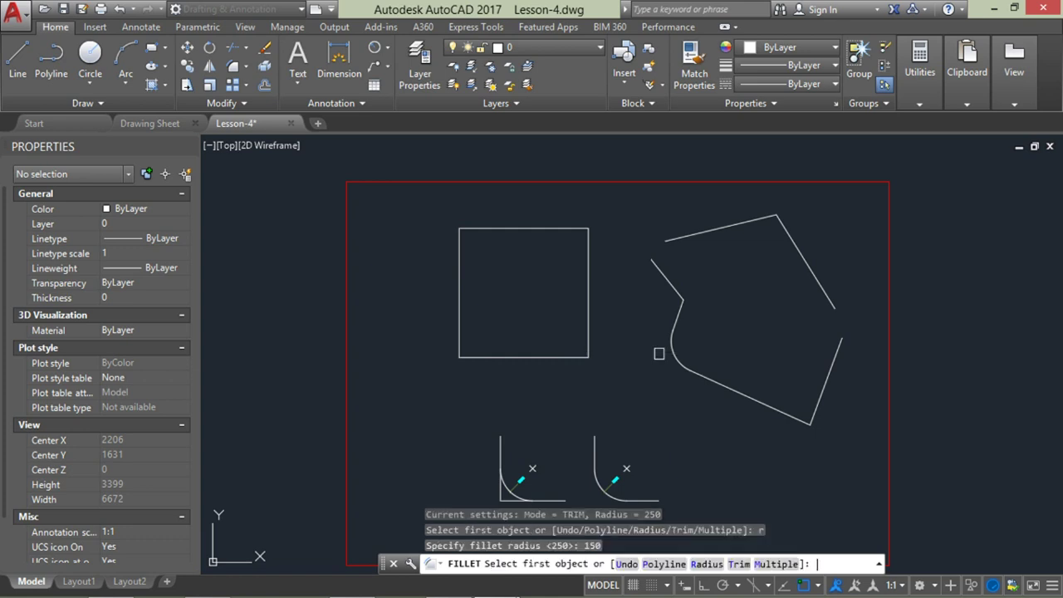
pyautogui.click(662, 272)
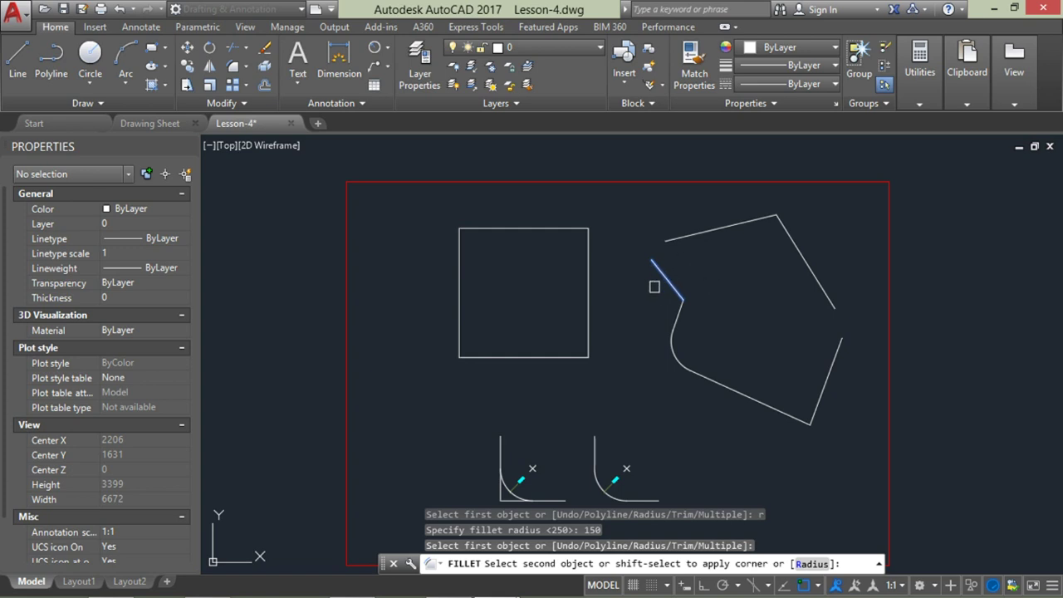
pyautogui.click(682, 239)
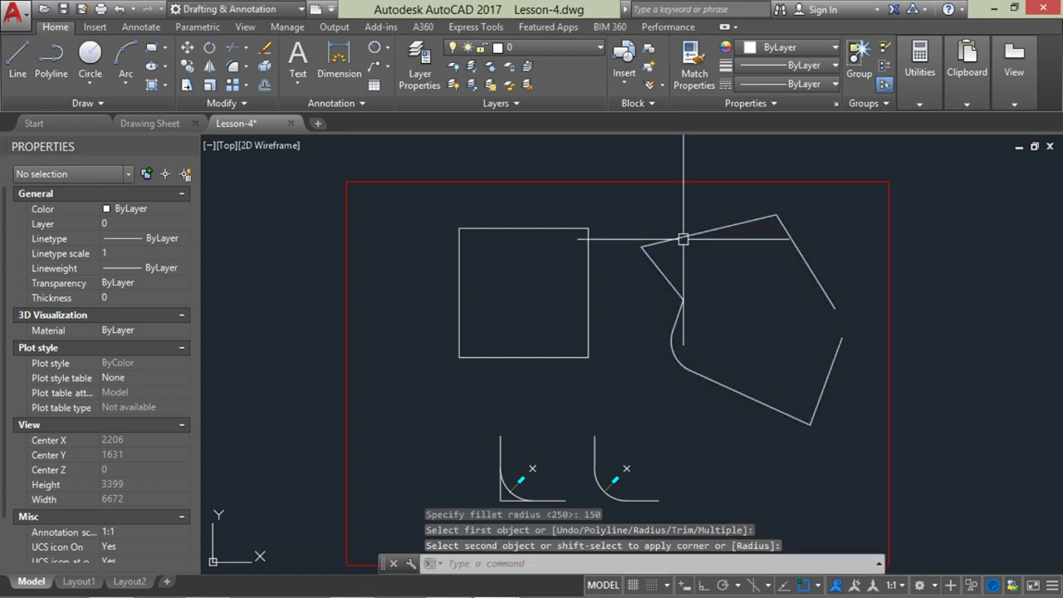
# Fillet again, joining the pentagon's upper-right edge to its right edge
pyautogui.click(666, 282)
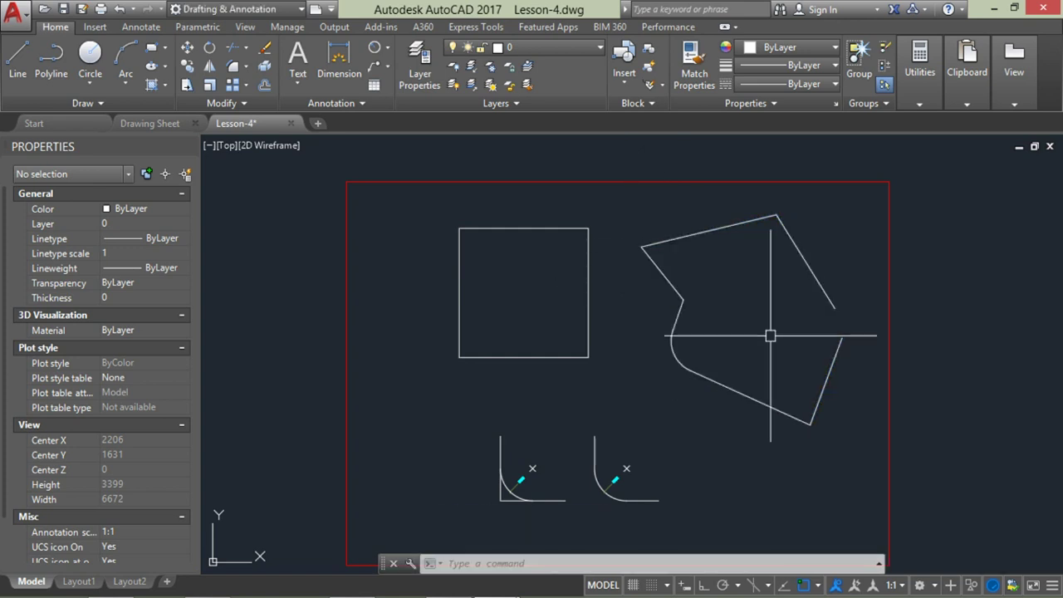
pyautogui.write('F')
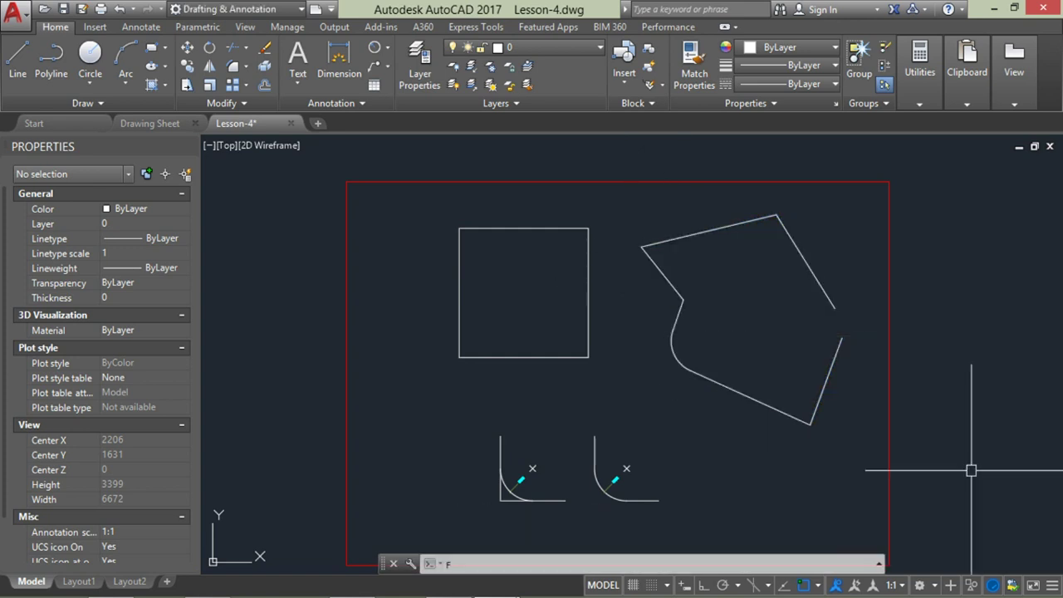
pyautogui.press('Return')
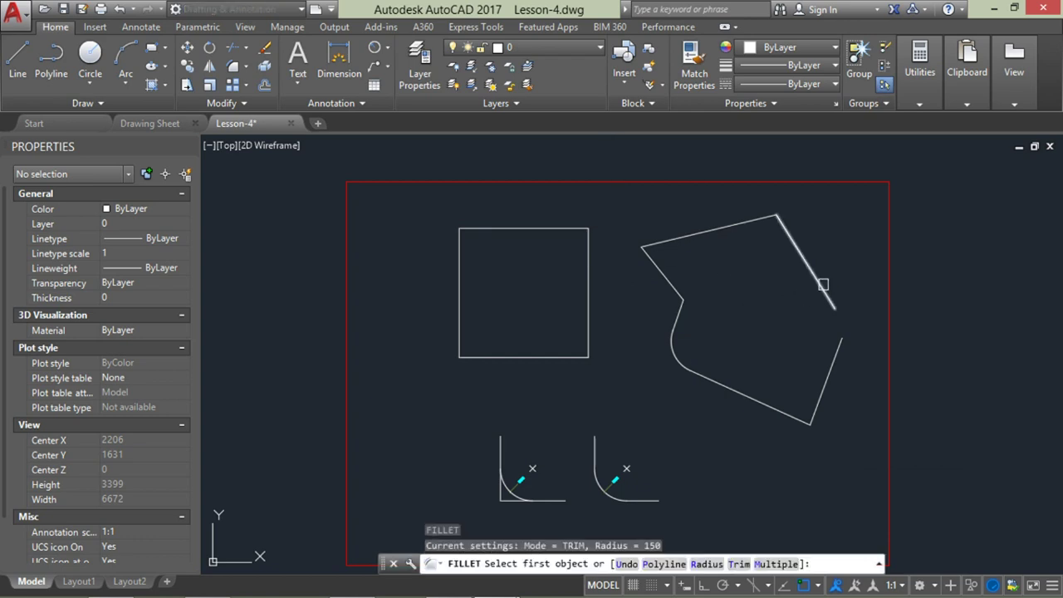
pyautogui.click(822, 285)
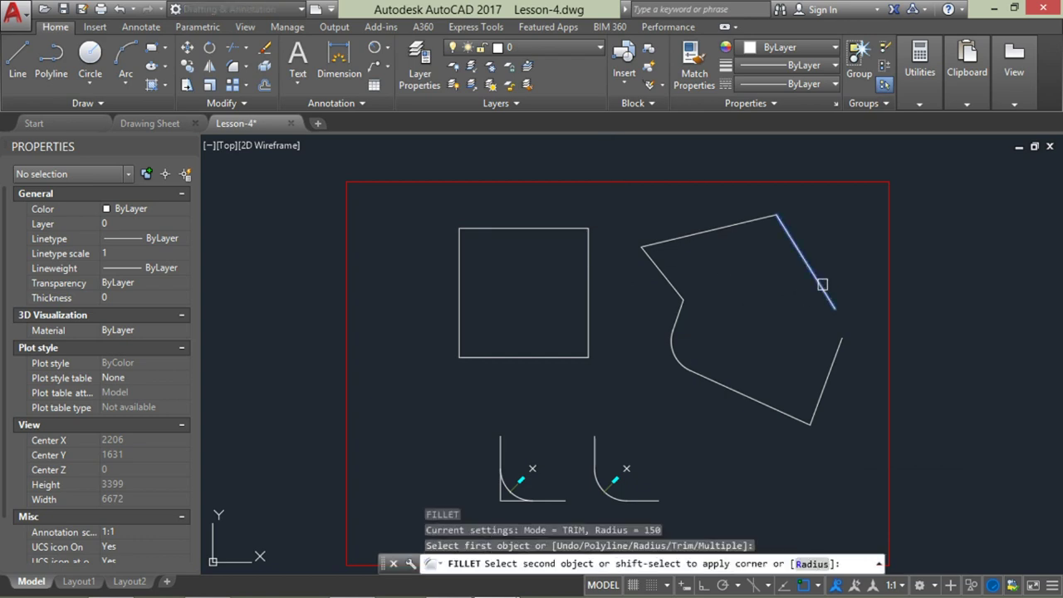
pyautogui.click(835, 358)
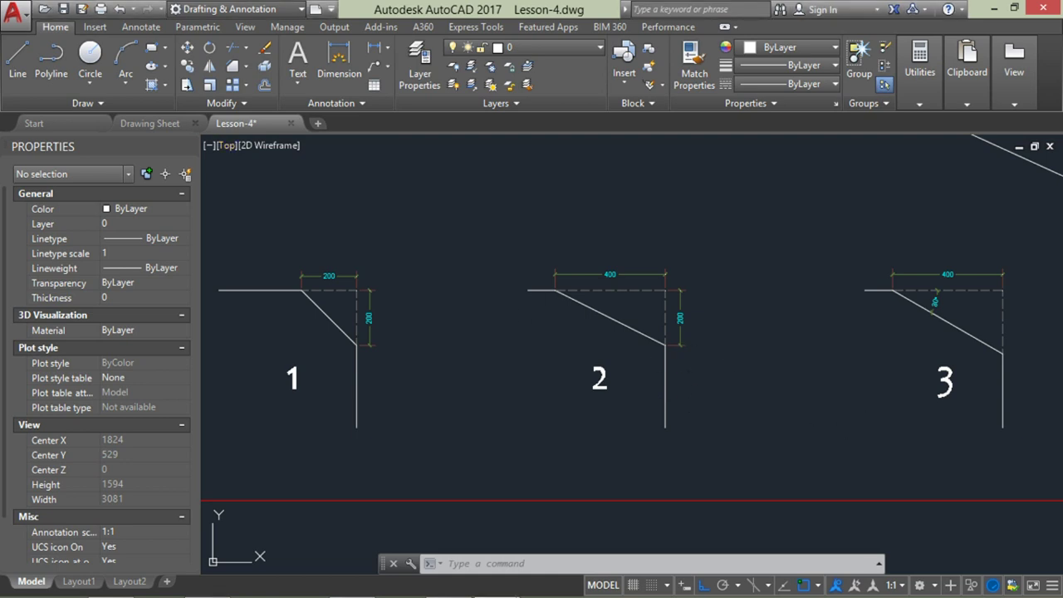
# Zoom in on example 3, then zoom back out to the square and pentagon
pyautogui.scroll(3, 742, 341)
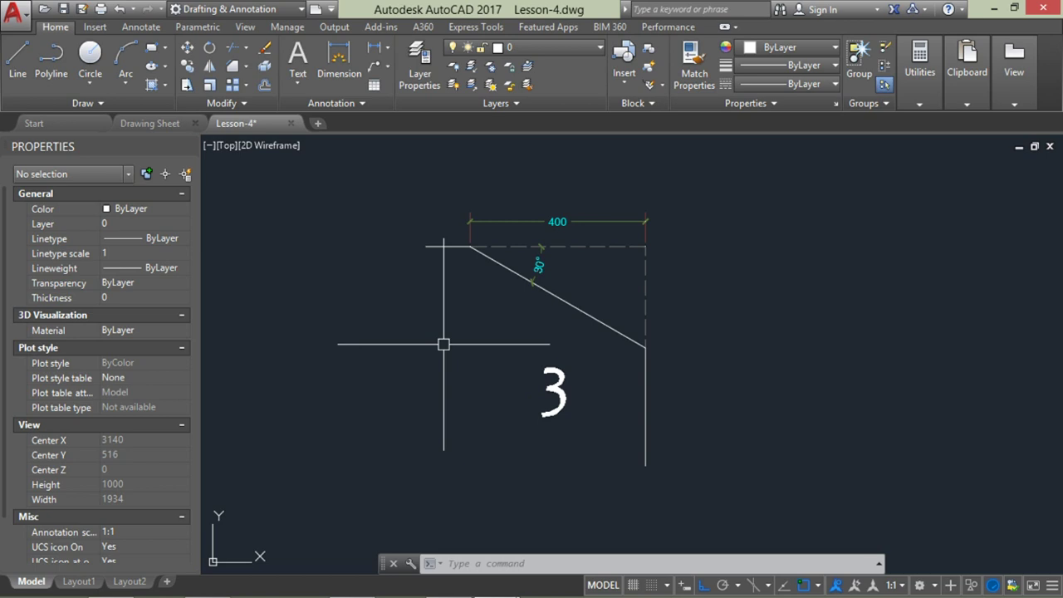
pyautogui.scroll(-3, 443, 345)
pyautogui.scroll(-2, 443, 346)
pyautogui.scroll(2, 410, 304)
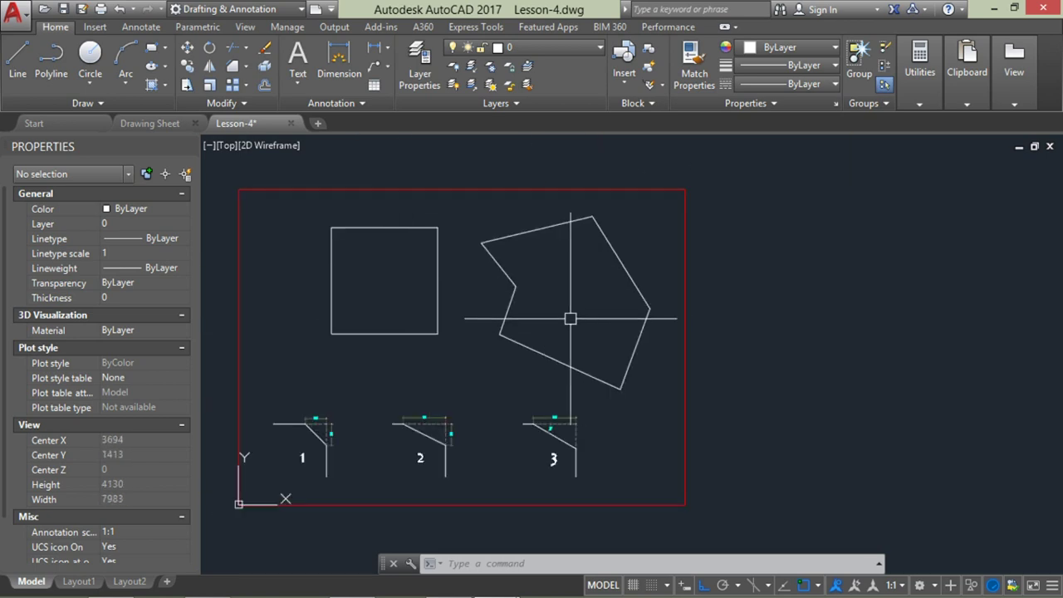
pyautogui.scroll(2, 444, 332)
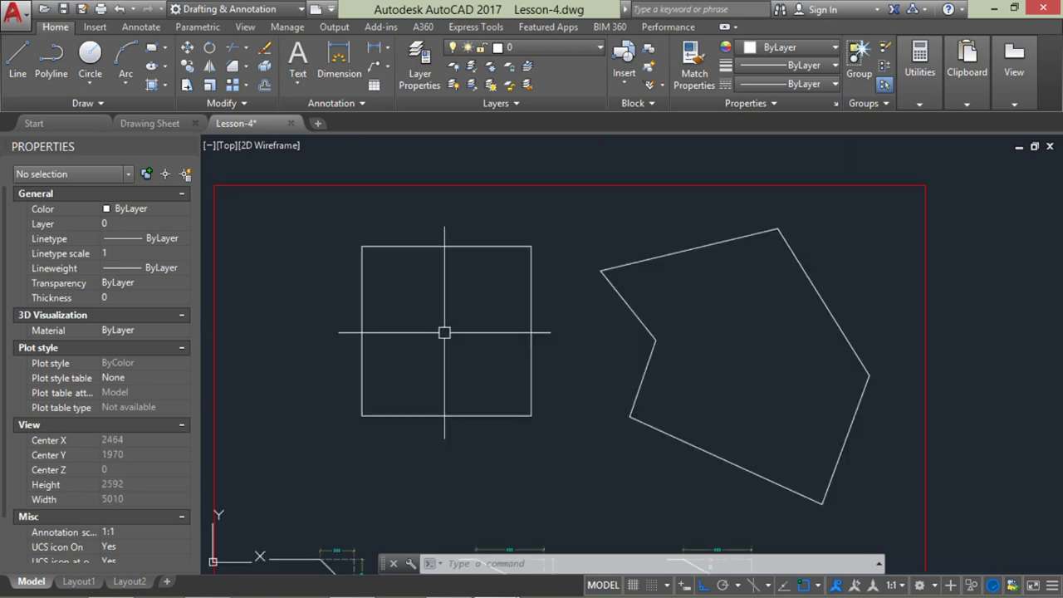
# Chamfer the square's top and right edges with equal 200 distances
pyautogui.click(246, 68)
pyautogui.click(271, 123)
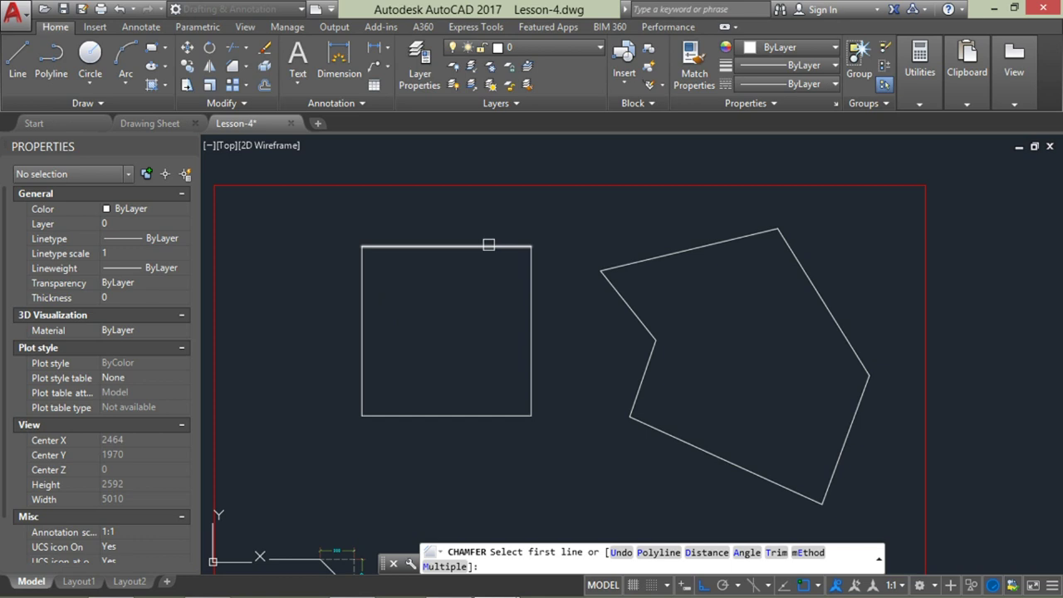
pyautogui.click(488, 246)
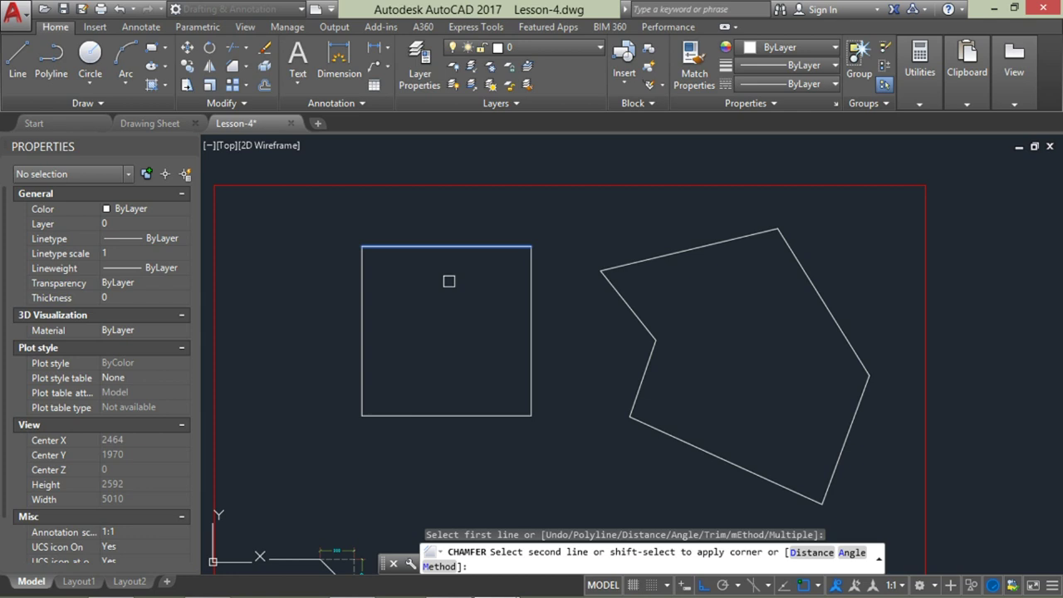
pyautogui.write('d')
pyautogui.press('Return')
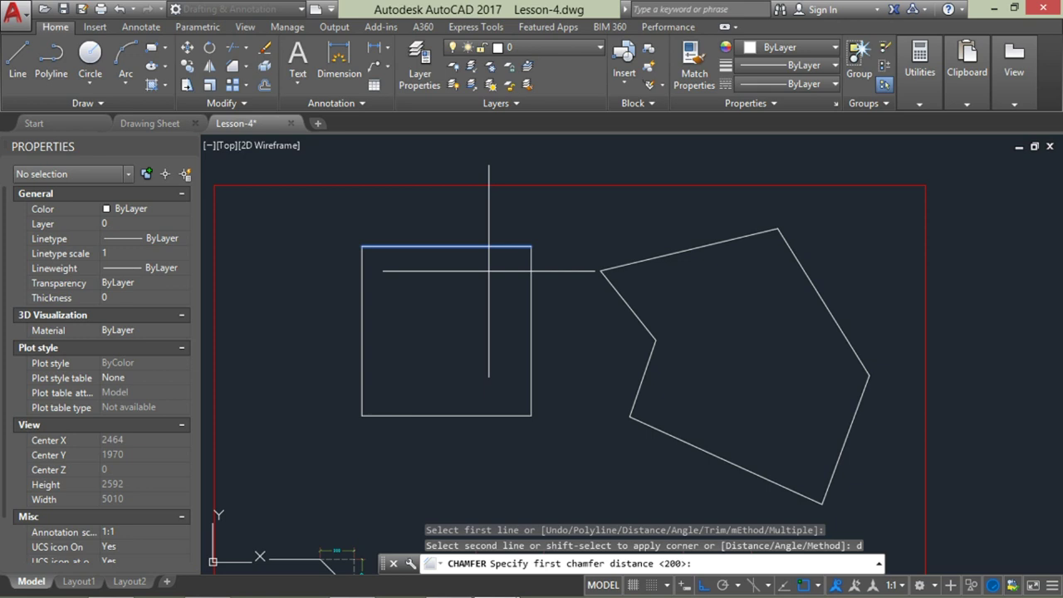
pyautogui.press('Return')
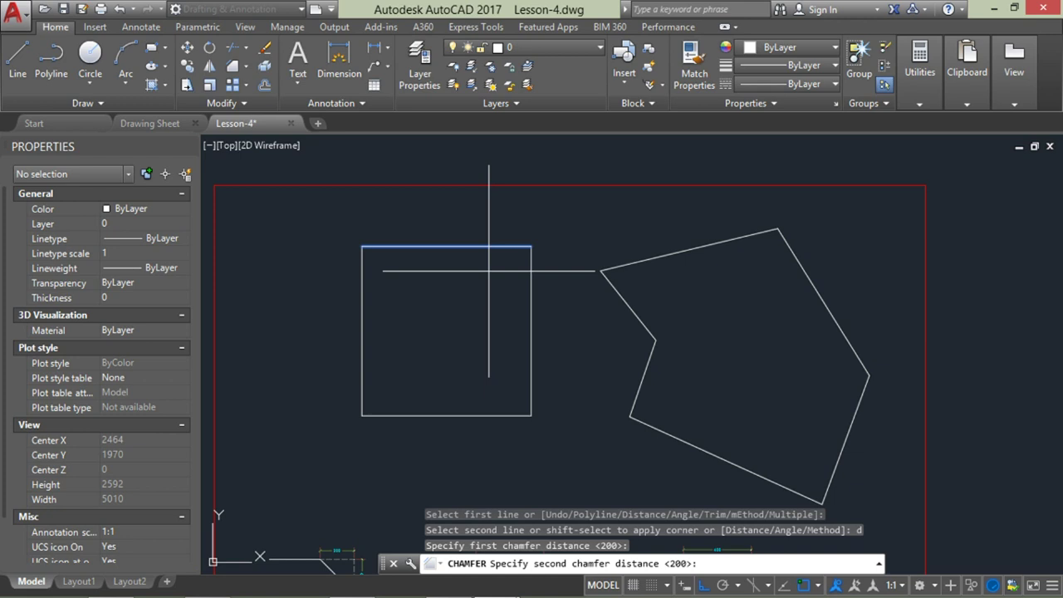
pyautogui.press('Return')
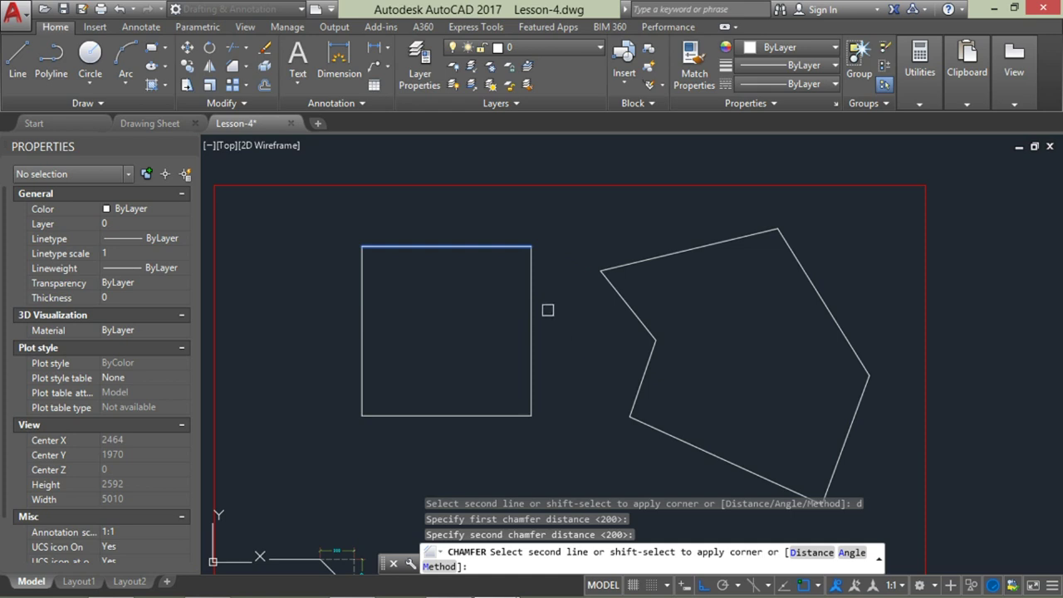
pyautogui.click(531, 303)
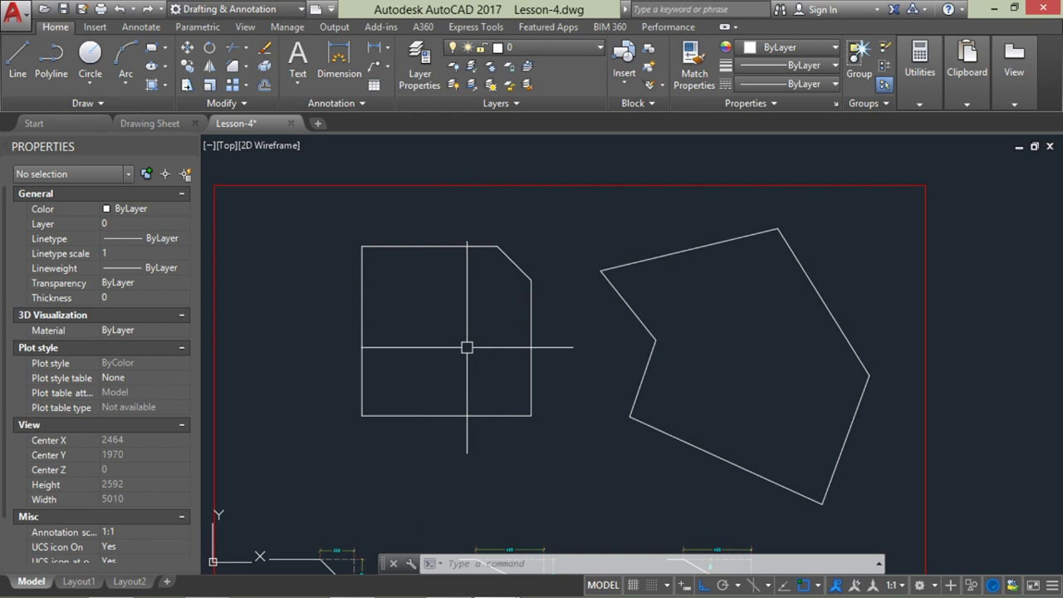
# Undo the equal chamfer and pan the square and pentagon back into view
pyautogui.write('u')
pyautogui.press('Return')
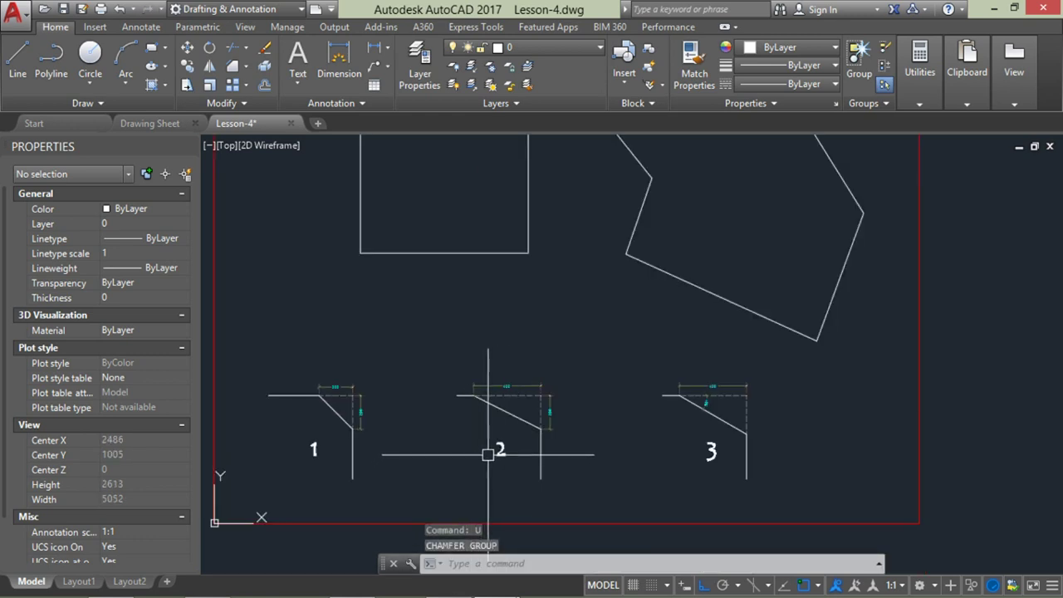
pyautogui.moveTo(494, 120); pyautogui.dragTo(482, 346, button='middle')
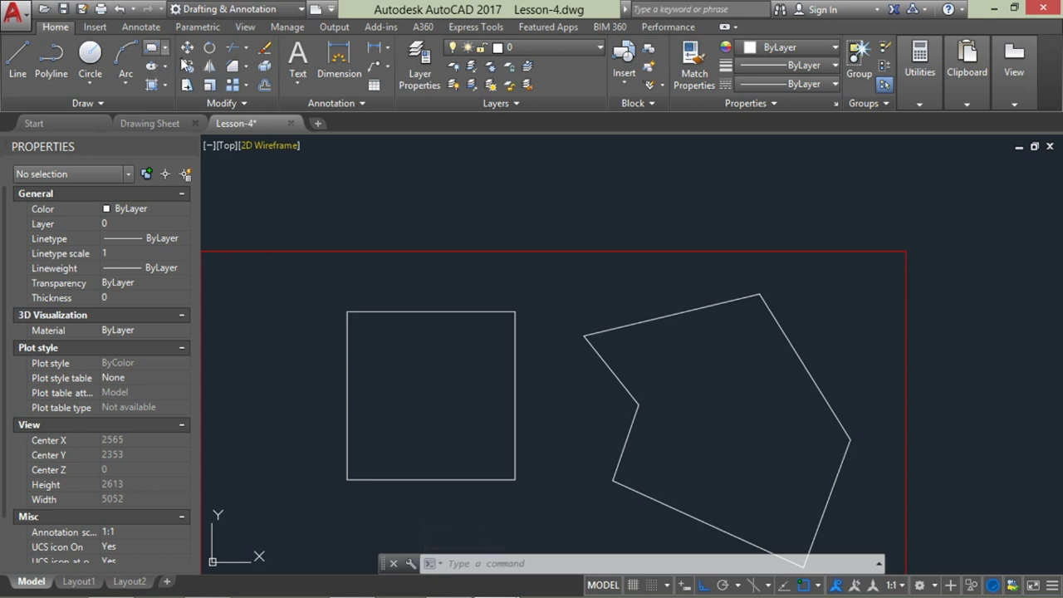
# Chamfer the top-right corner with distances 350 on the top edge and 200 on the right
pyautogui.click(233, 67)
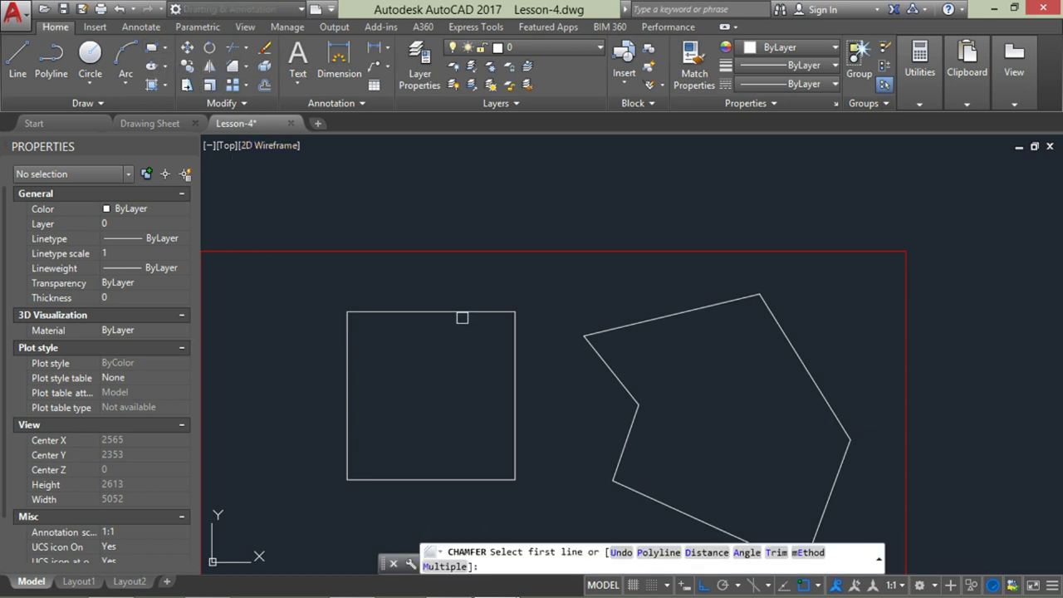
pyautogui.click(456, 312)
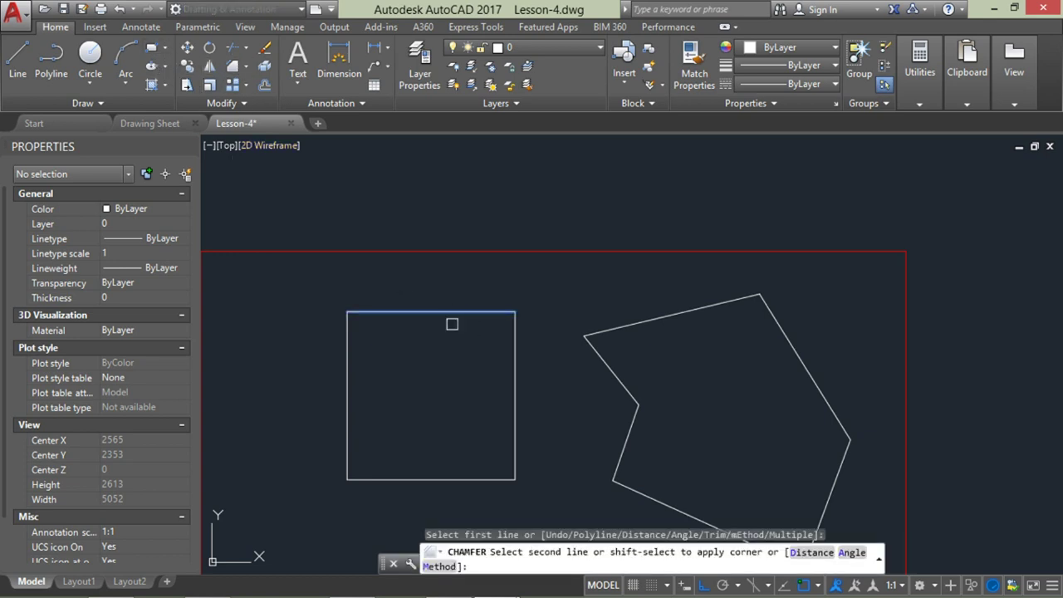
pyautogui.write('d')
pyautogui.press('Return')
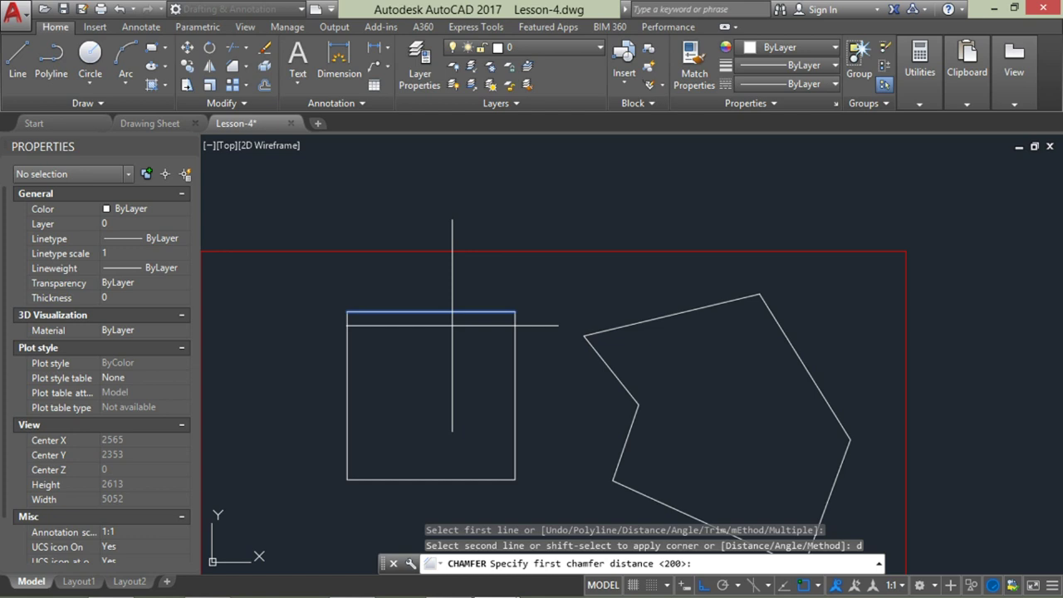
pyautogui.write('350')
pyautogui.press('Return')
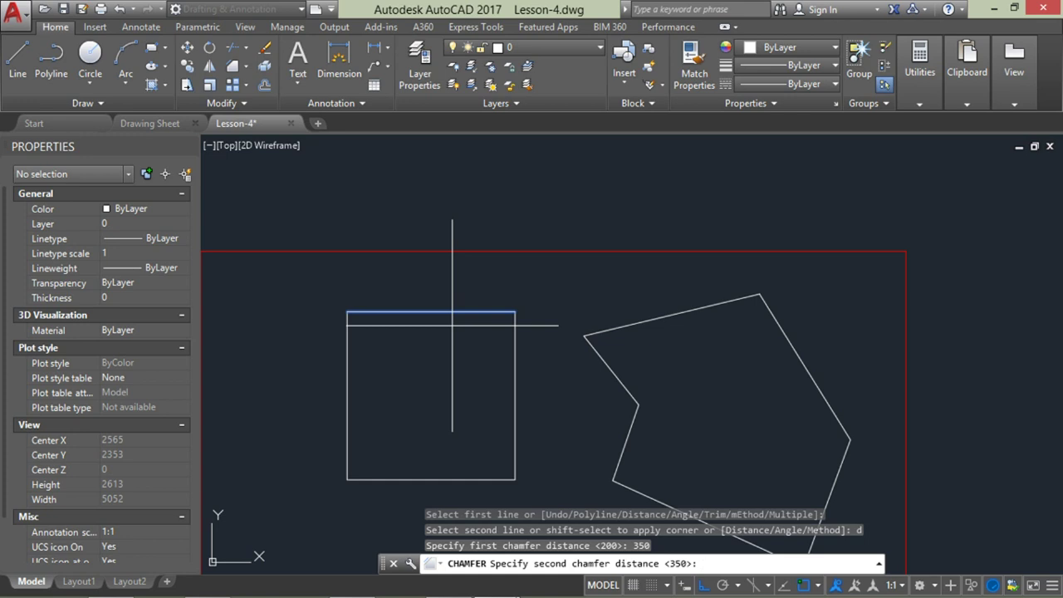
pyautogui.write('200')
pyautogui.press('Return')
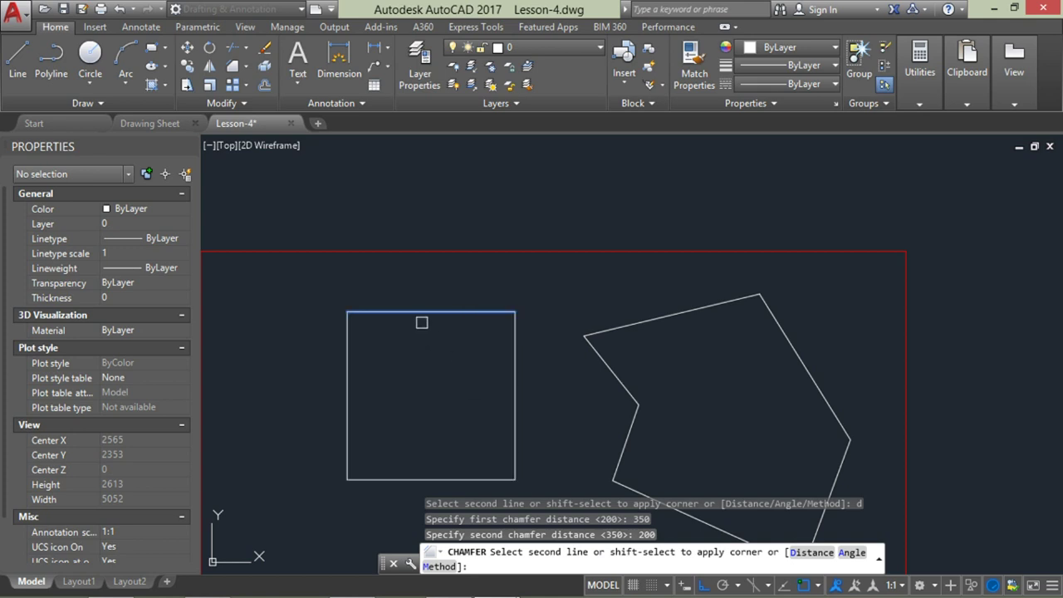
pyautogui.click(514, 385)
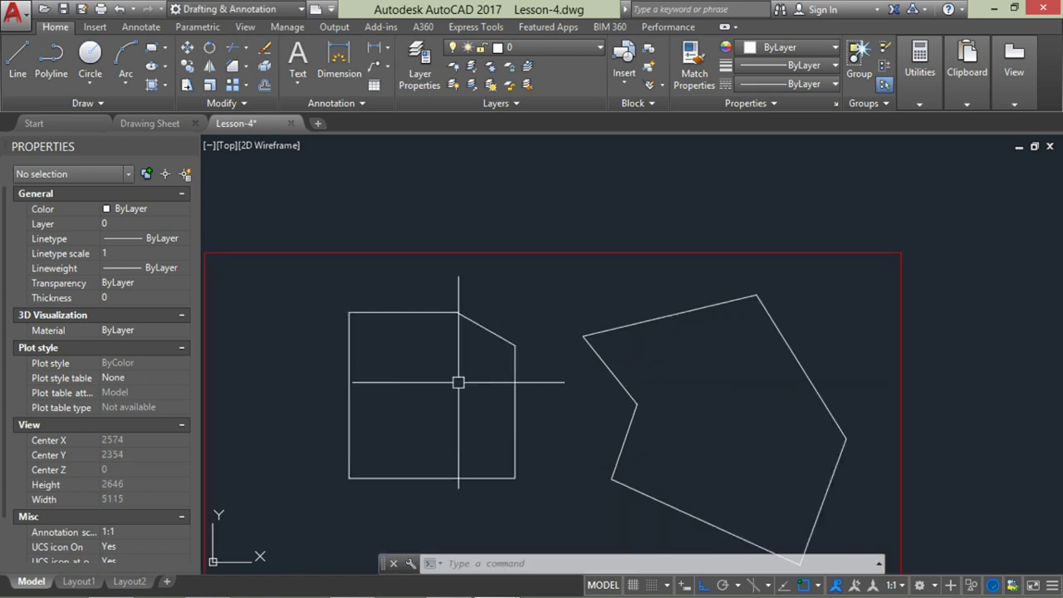
# Undo the unequal chamfer and re-chamfer the top-right corner at length 300 and angle 30°
pyautogui.write('u')
pyautogui.press('Return')
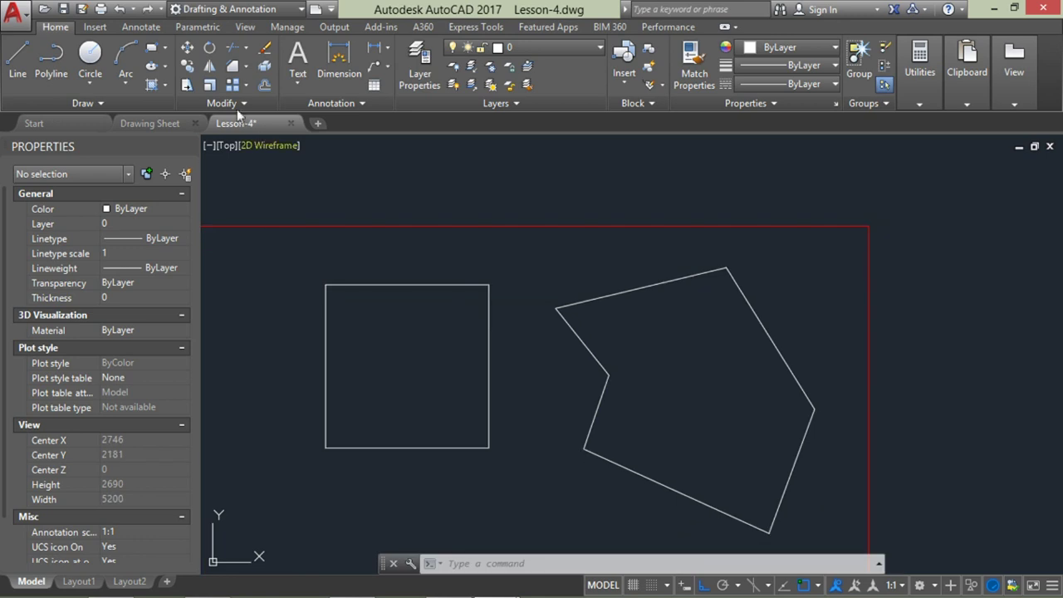
pyautogui.click(234, 68)
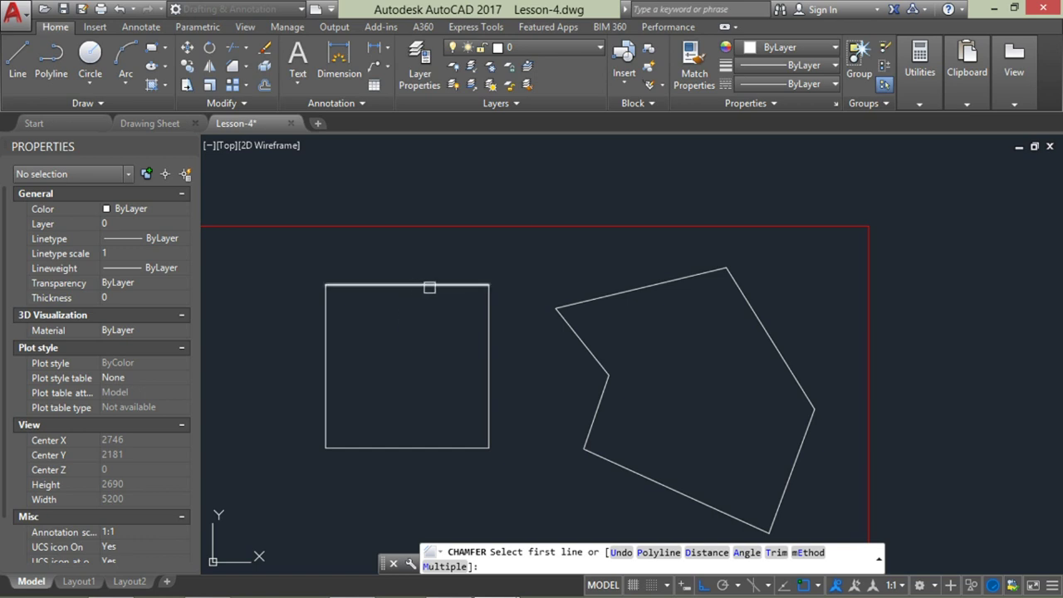
pyautogui.click(437, 285)
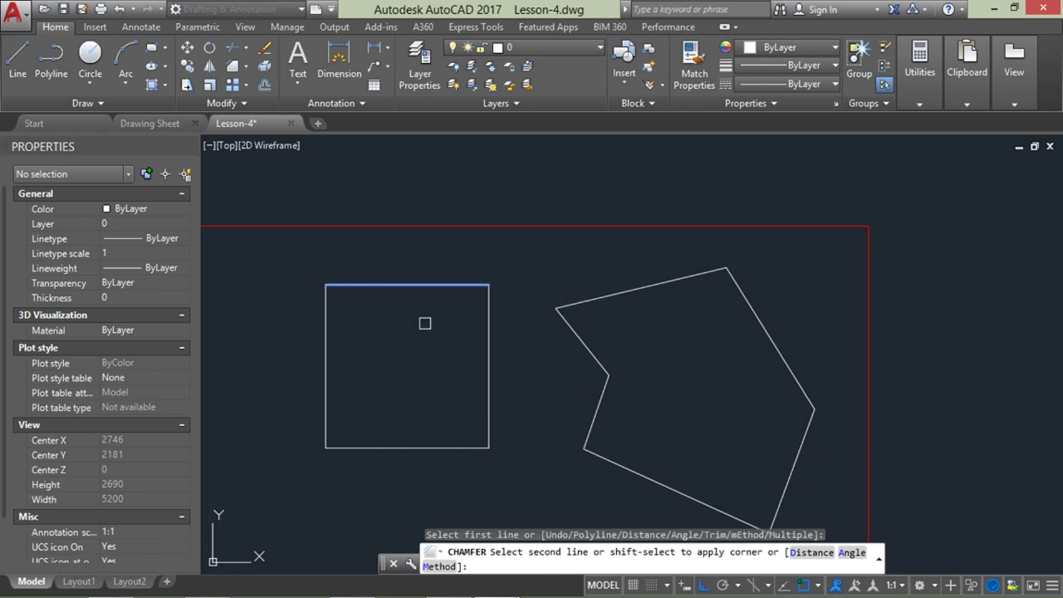
pyautogui.write('a')
pyautogui.press('Return')
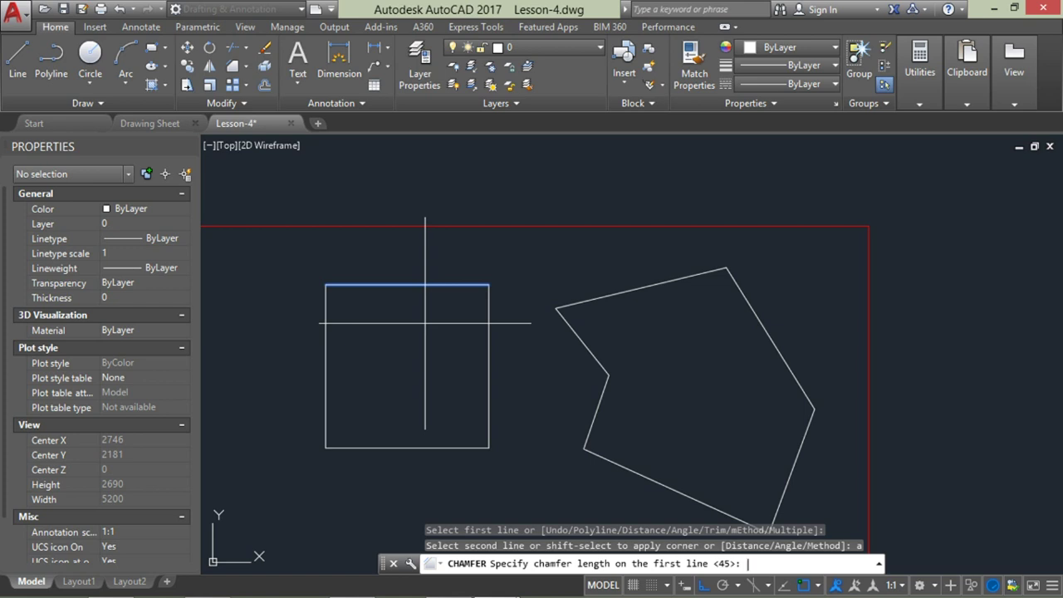
pyautogui.write('300')
pyautogui.press('Return')
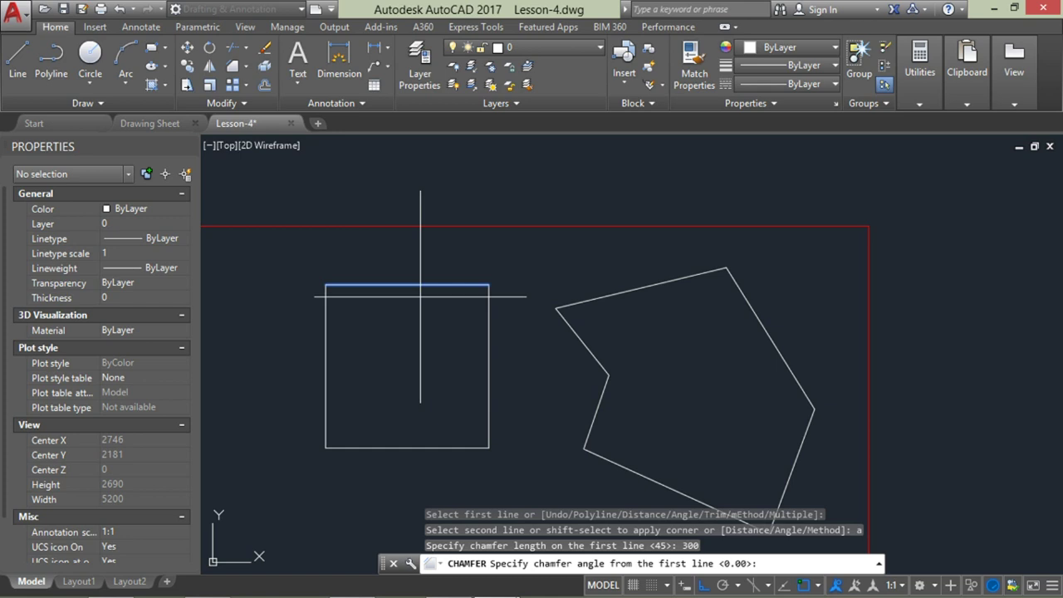
pyautogui.write('30')
pyautogui.press('Return')
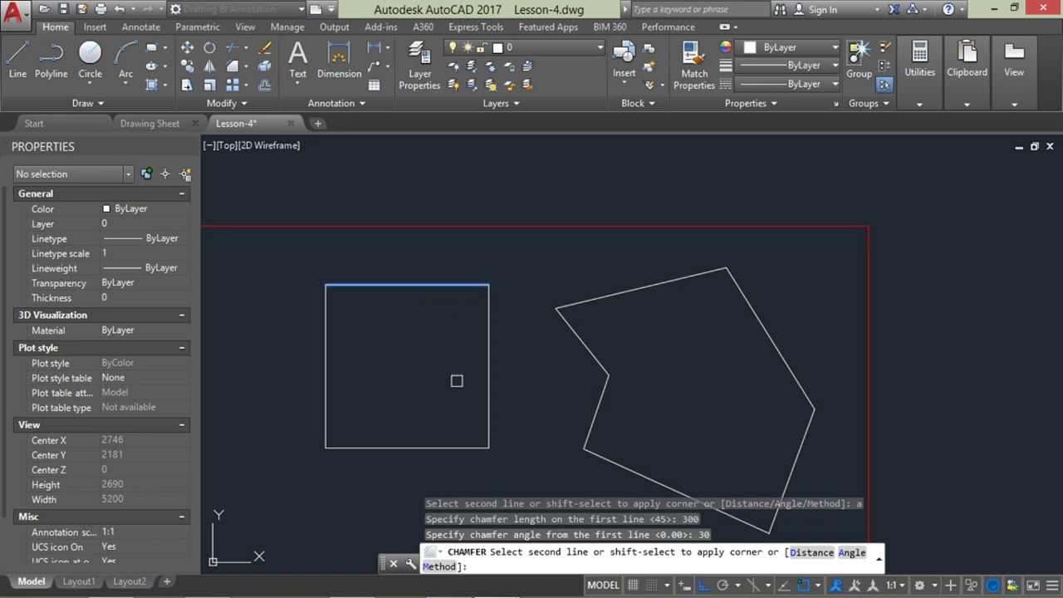
pyautogui.click(486, 342)
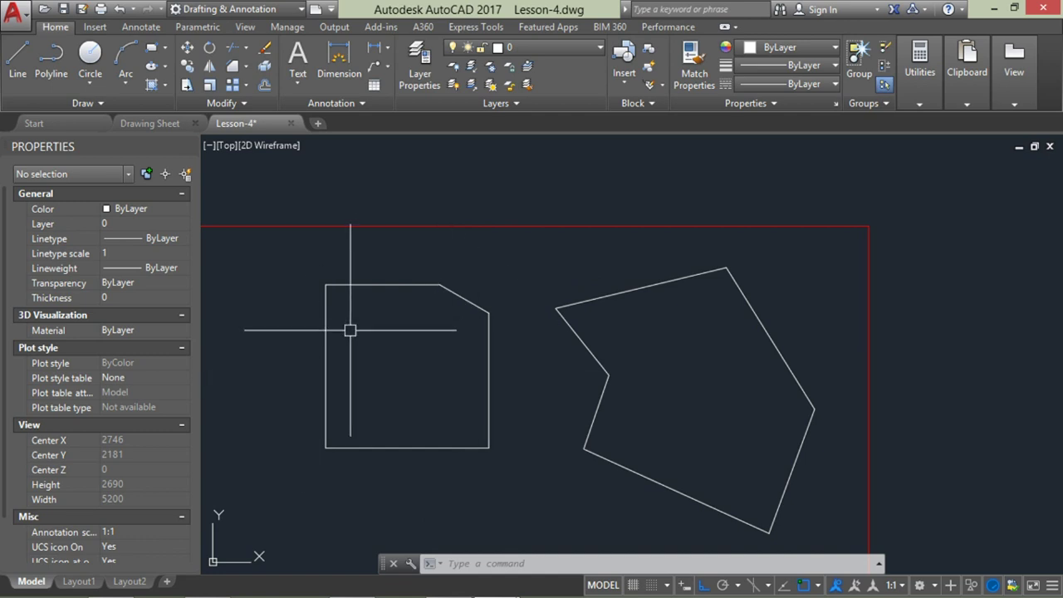
# Chamfer from the square's top edge with length 400 at a 45° angle
pyautogui.click(234, 66)
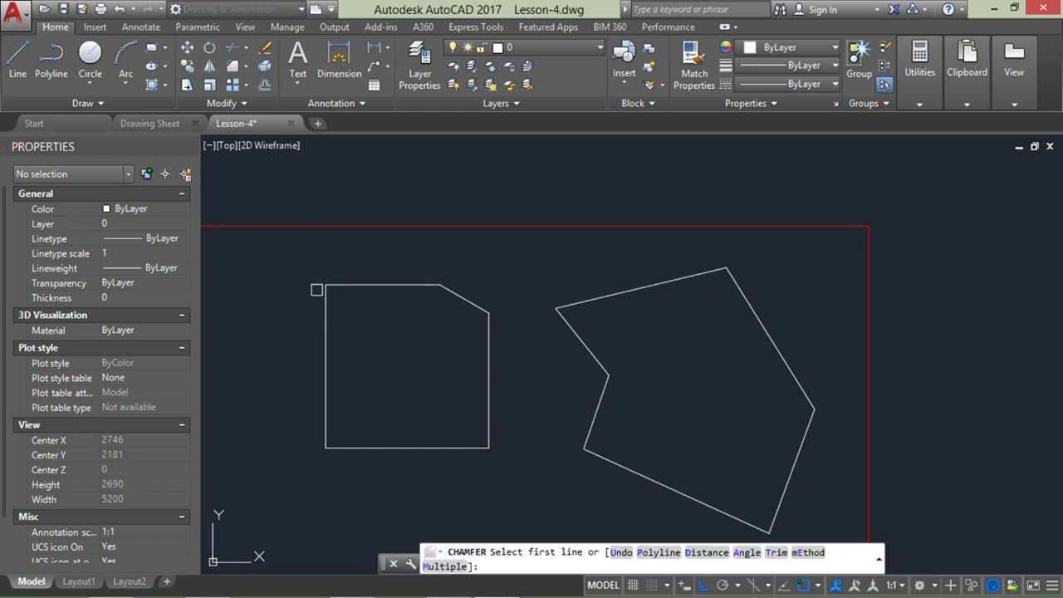
pyautogui.click(361, 285)
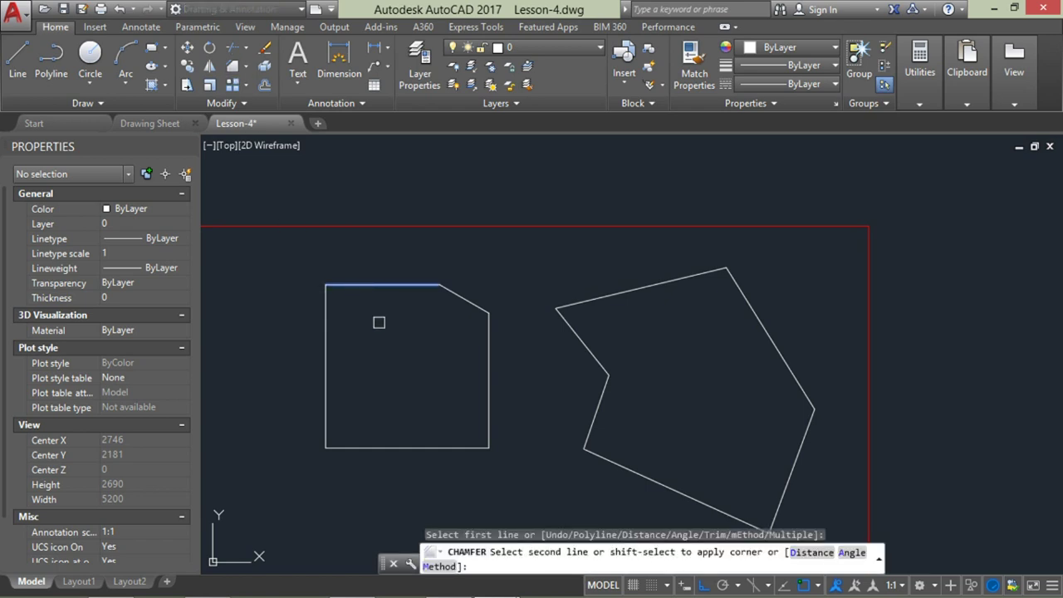
pyautogui.write('a')
pyautogui.press('Return')
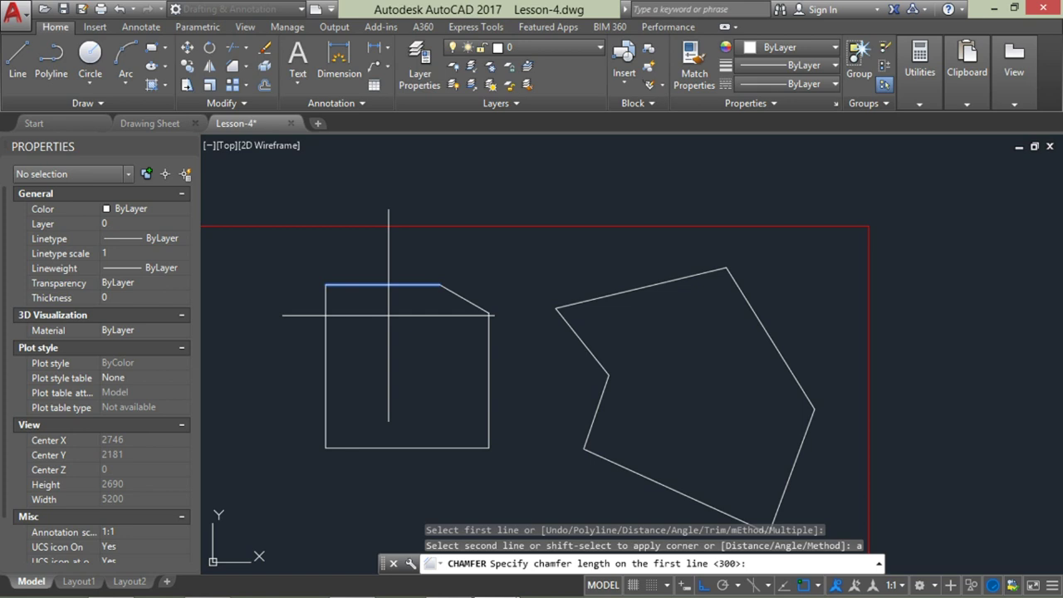
pyautogui.write('400')
pyautogui.press('Return')
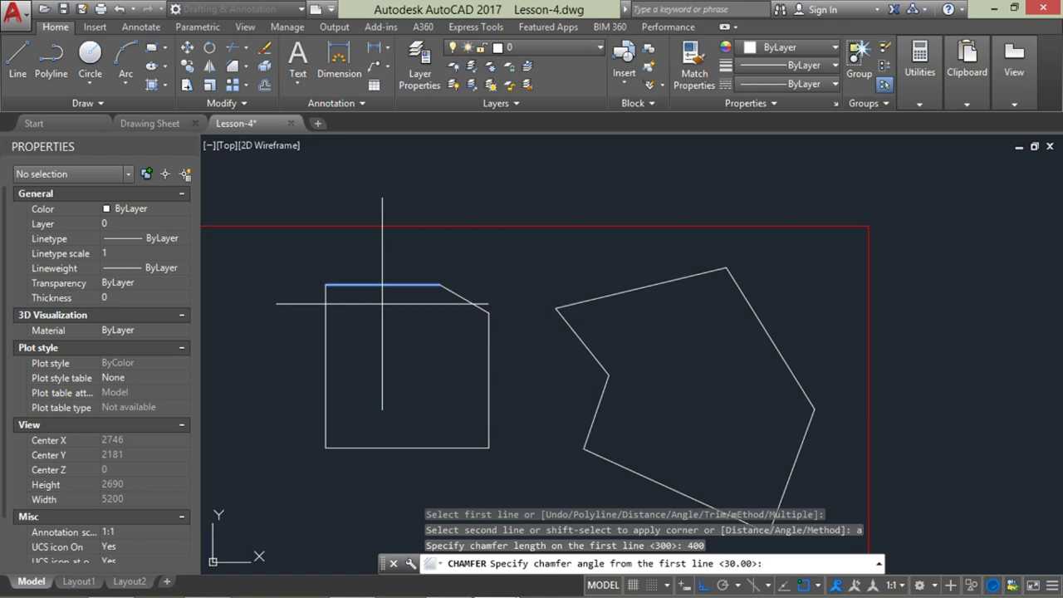
pyautogui.write('45')
pyautogui.press('Return')
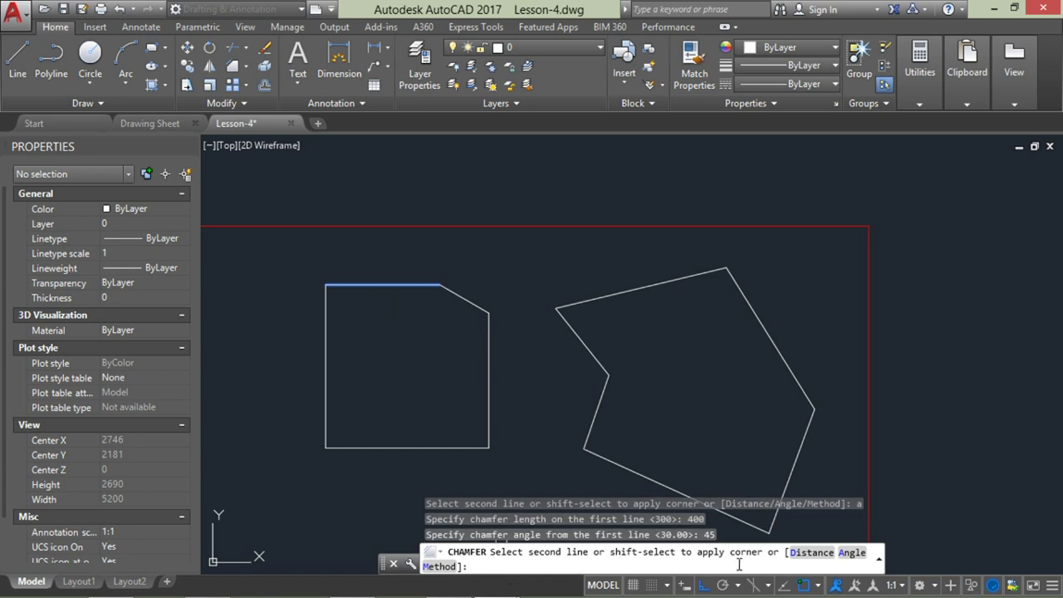
pyautogui.click(328, 330)
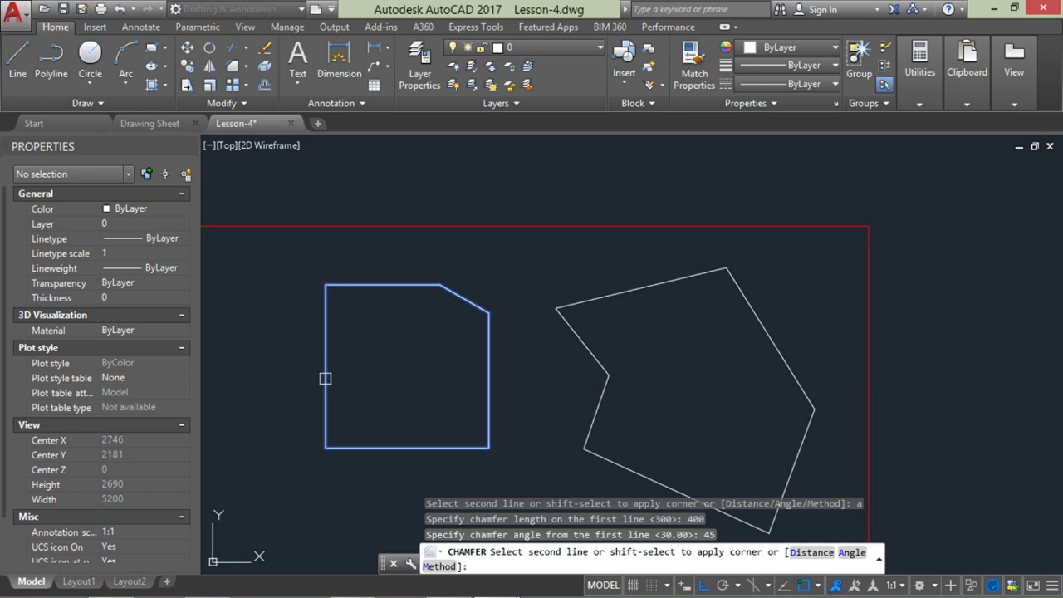
pyautogui.click(489, 374)
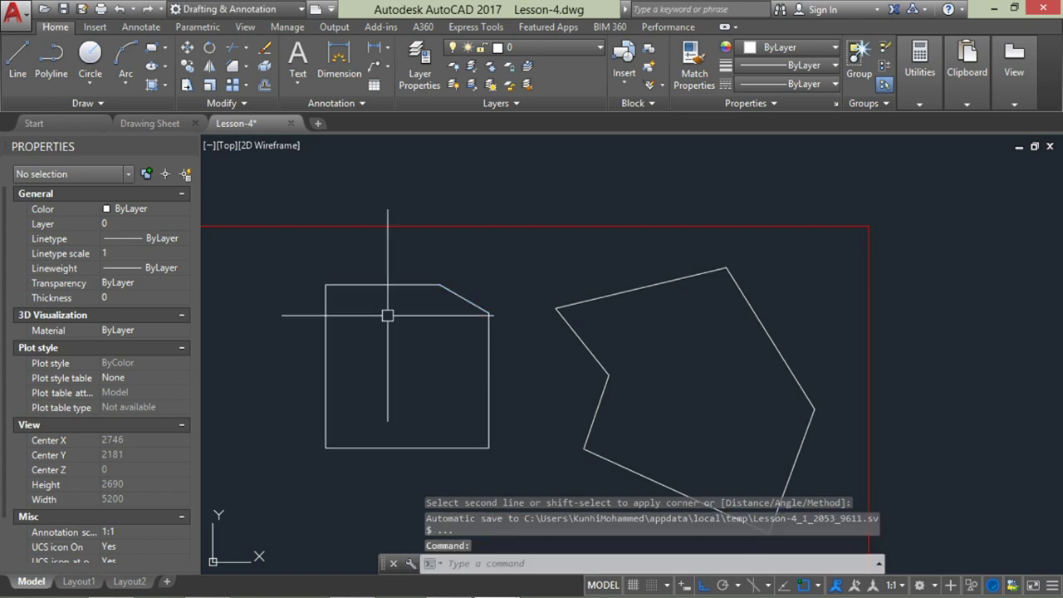
# Start BREAK with BR and pick the square's top edge as the first break point
pyautogui.write('br')
pyautogui.press('Return')
pyautogui.click(361, 285)
# Finish the break at the left edge and set up an angle chamfer of 400 at 45°
pyautogui.click(325, 326)
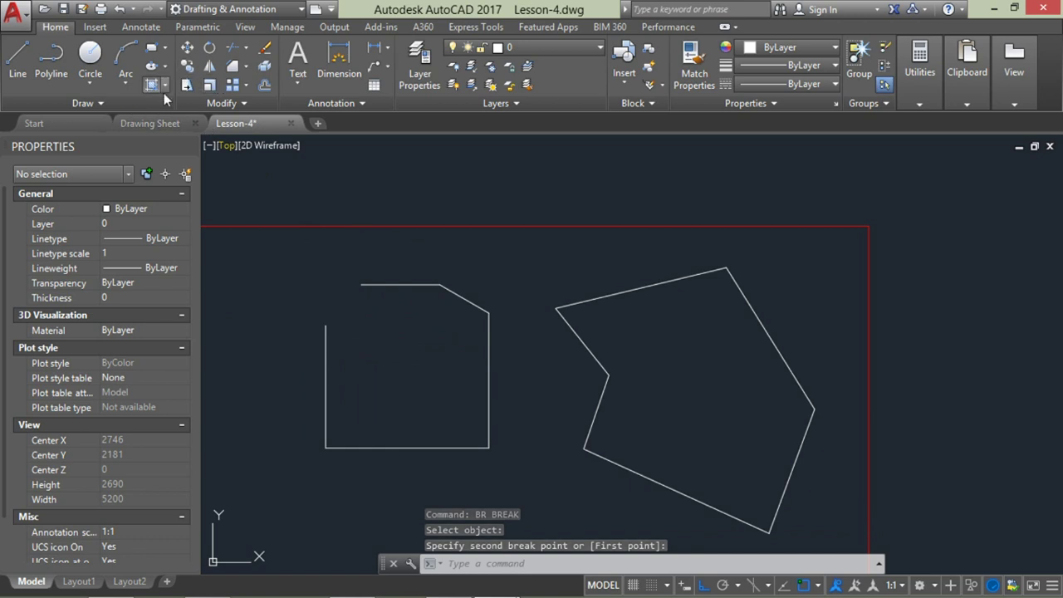
pyautogui.click(233, 67)
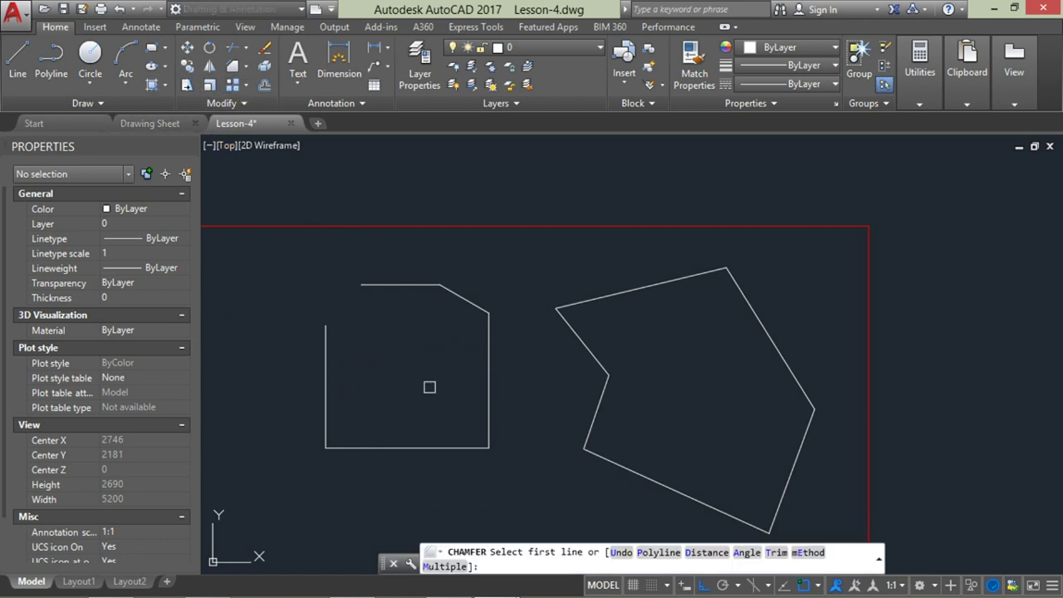
pyautogui.write('a')
pyautogui.press('Return')
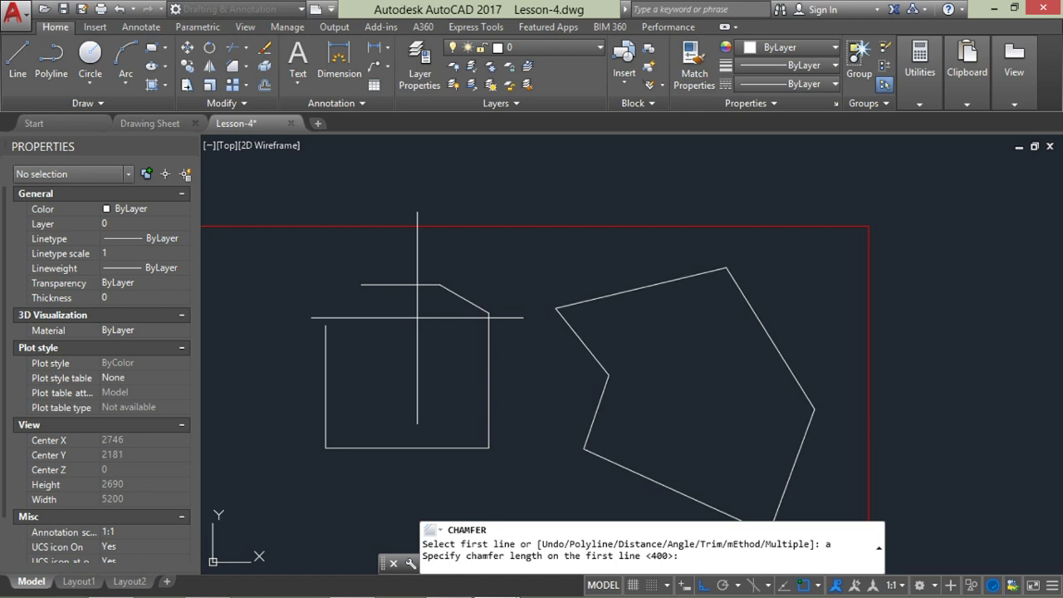
pyautogui.press('Return')
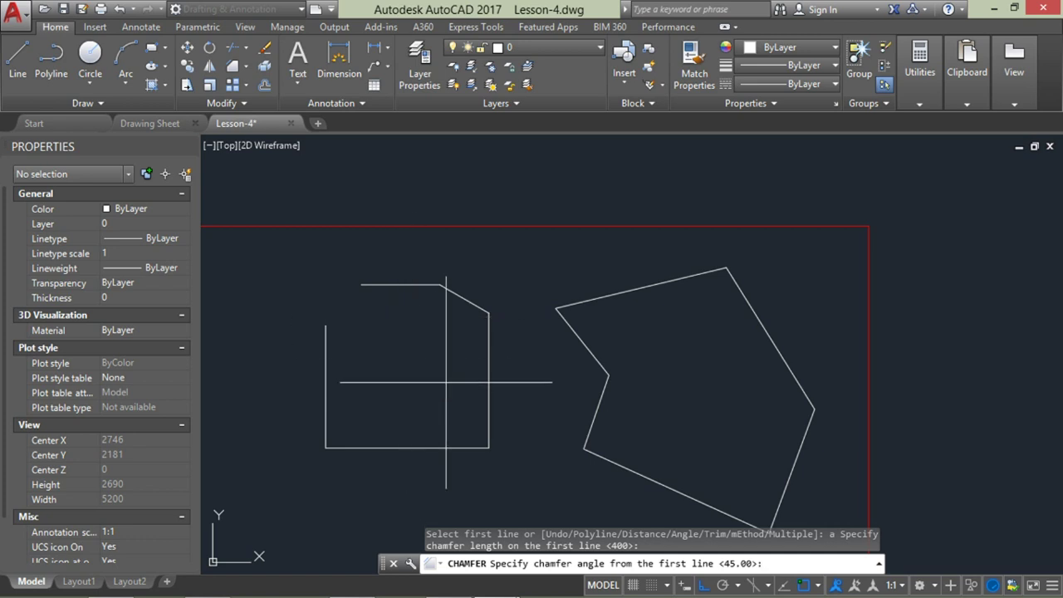
pyautogui.press('Return')
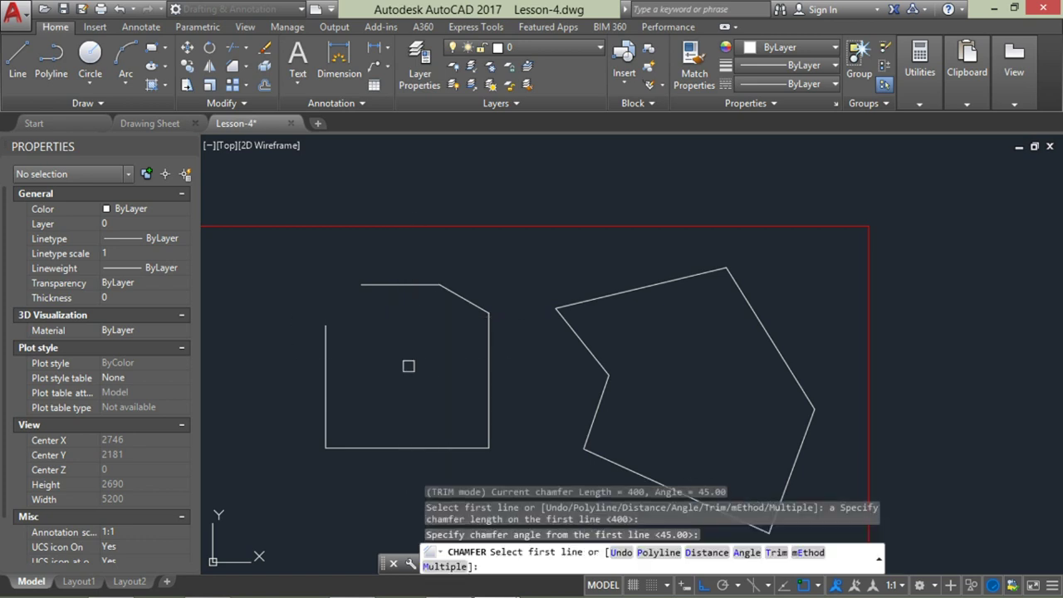
# Chamfer the top and left edges, then undo it with Ctrl+Z
pyautogui.click(380, 285)
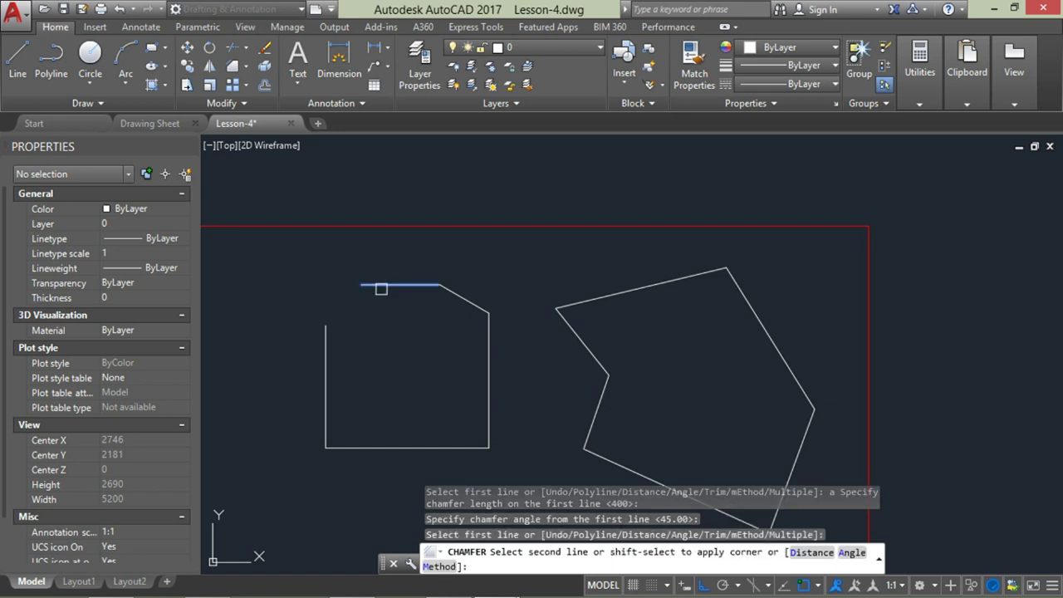
pyautogui.click(327, 399)
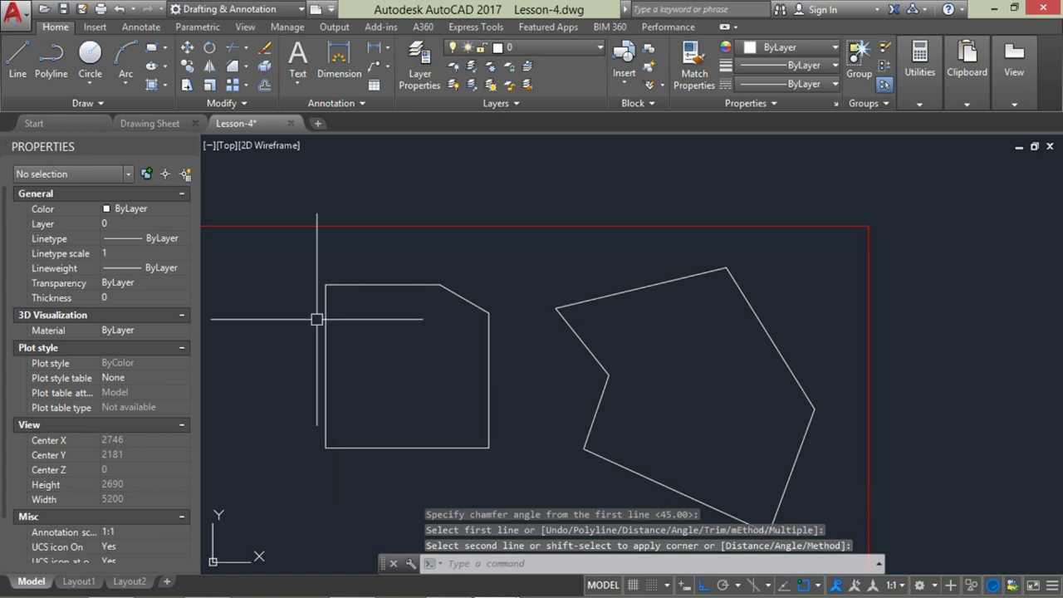
pyautogui.hotkey('ctrl', 'z')
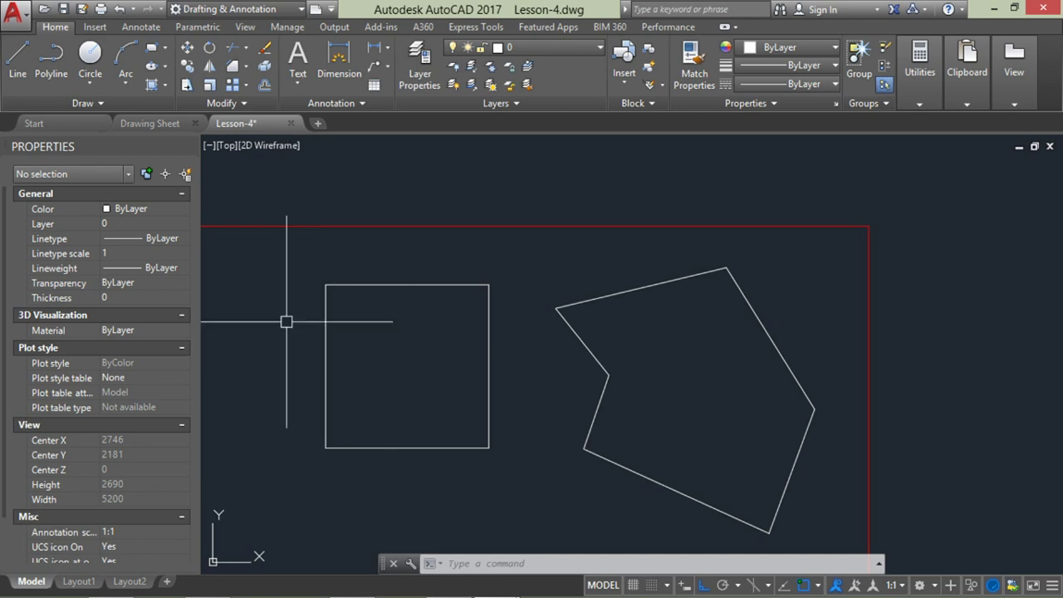
pyautogui.click(236, 73)
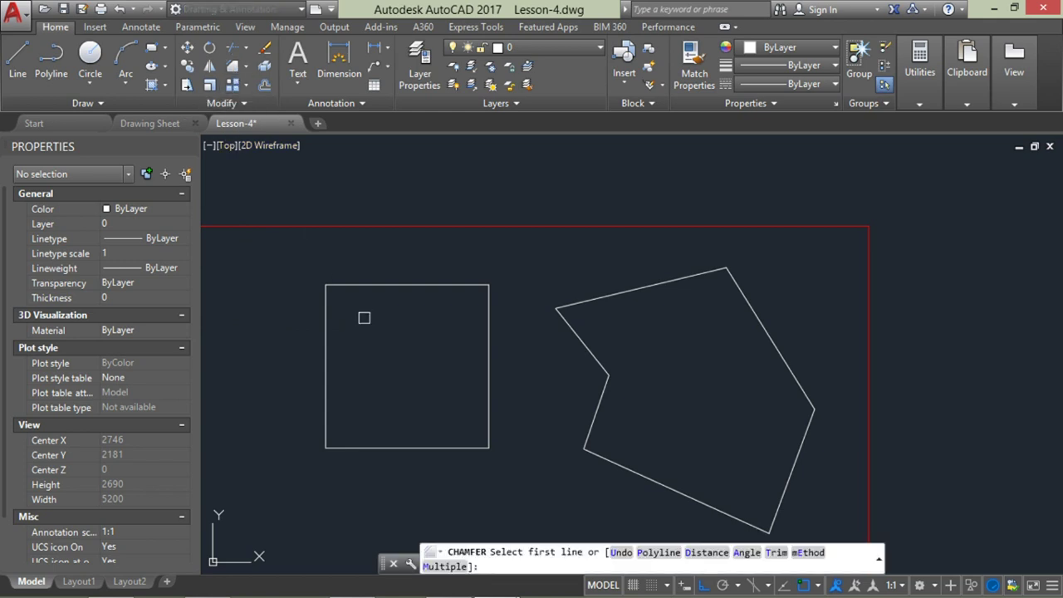
pyautogui.write('t')
pyautogui.press('Return')
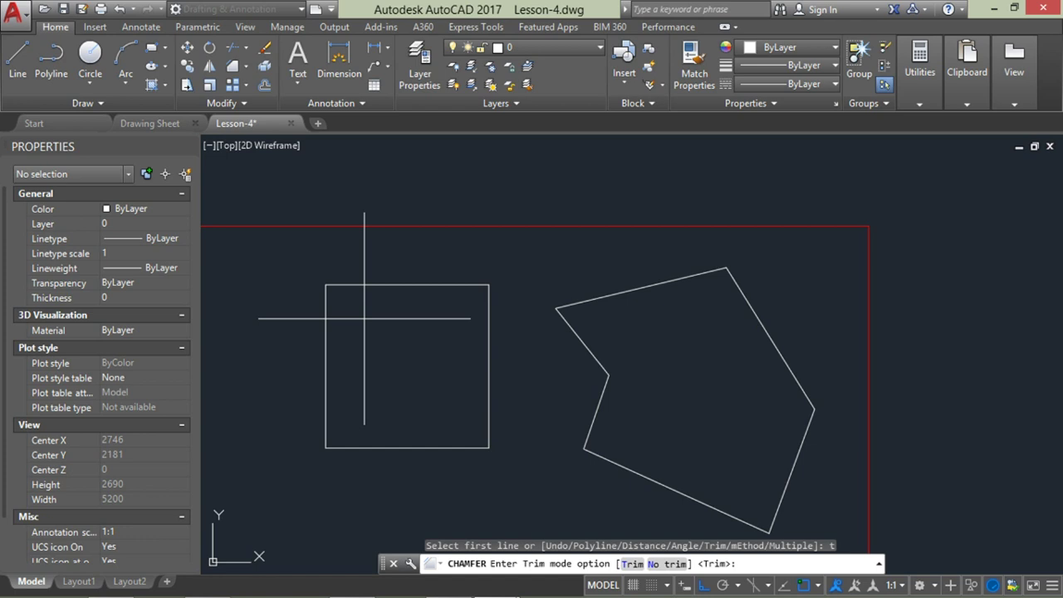
pyautogui.write('n')
pyautogui.press('Return')
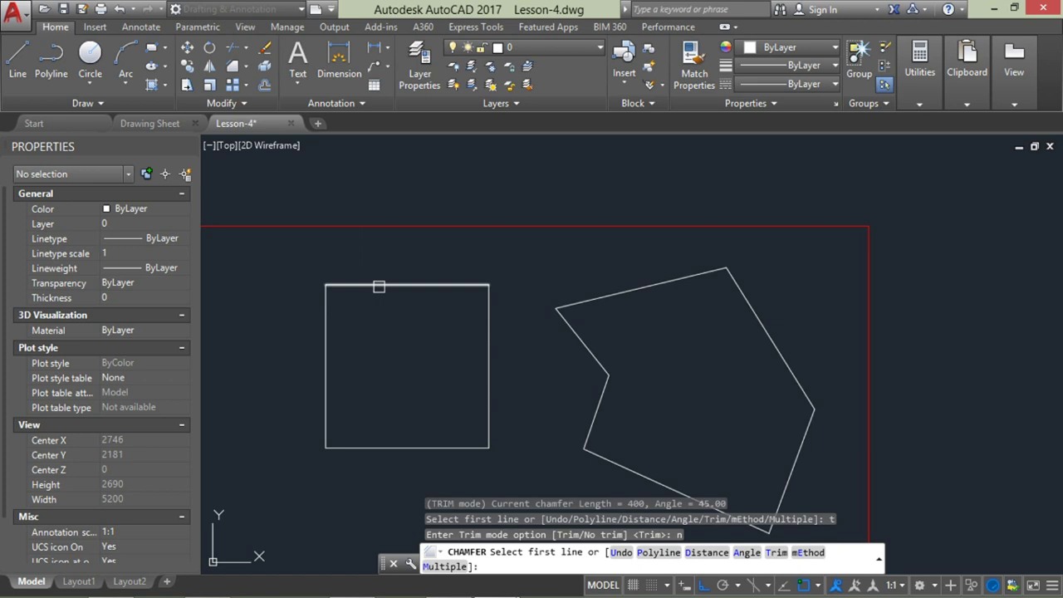
pyautogui.click(378, 287)
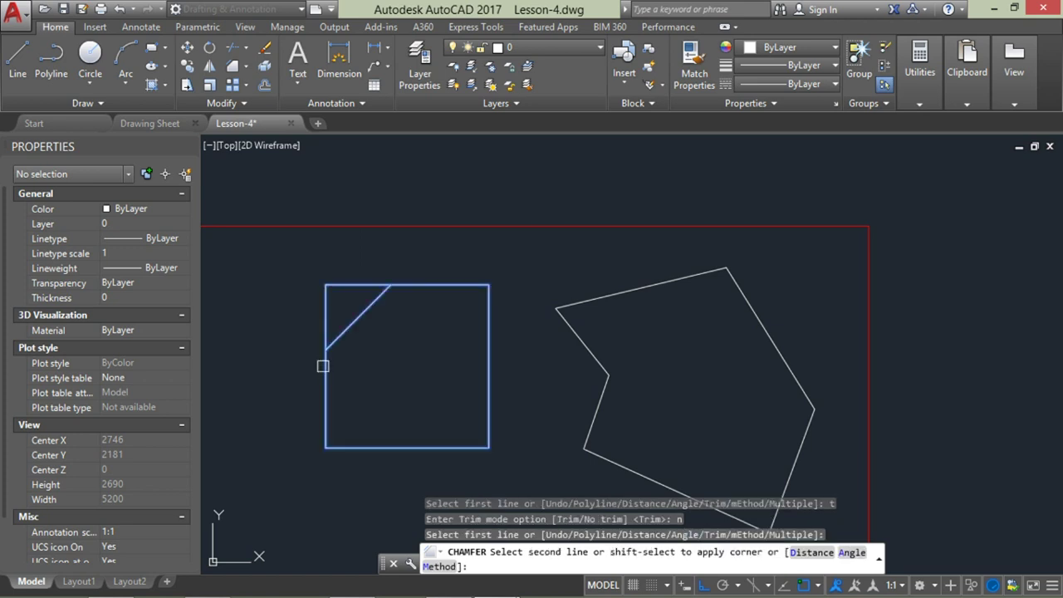
pyautogui.click(325, 380)
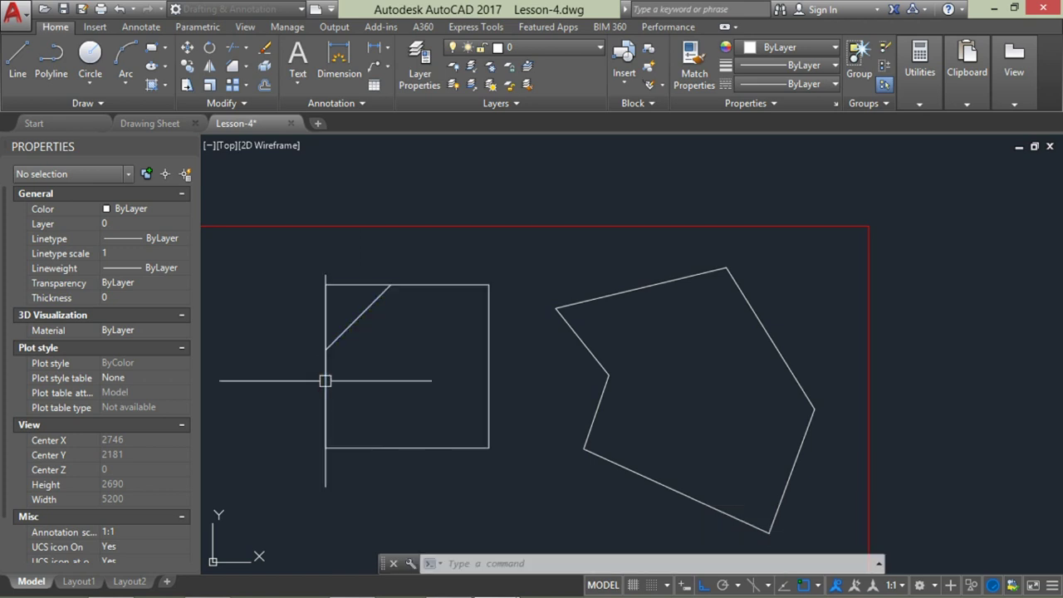
pyautogui.hotkey('ctrl', 'z')
pyautogui.press('space')
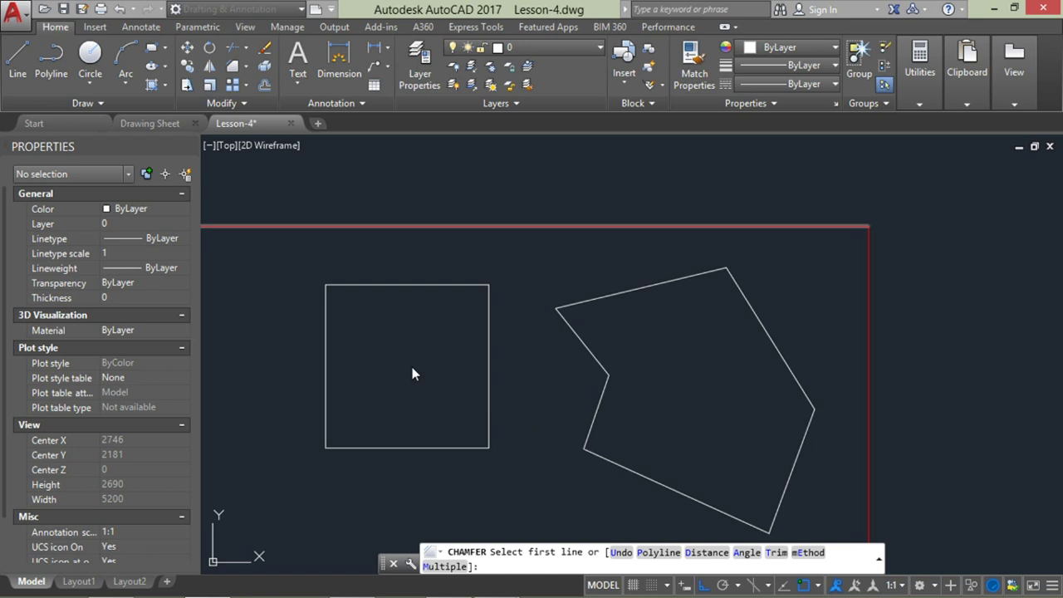
# Turn on Multiple mode and set both chamfer distances to 150
pyautogui.click(440, 572)
pyautogui.write('d')
pyautogui.press('Return')
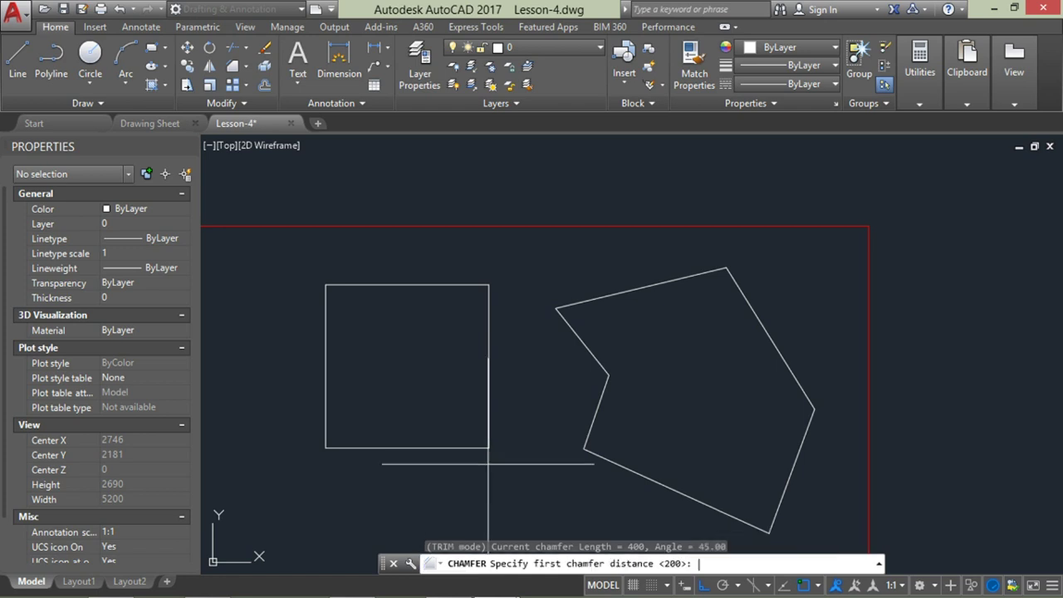
pyautogui.write('150')
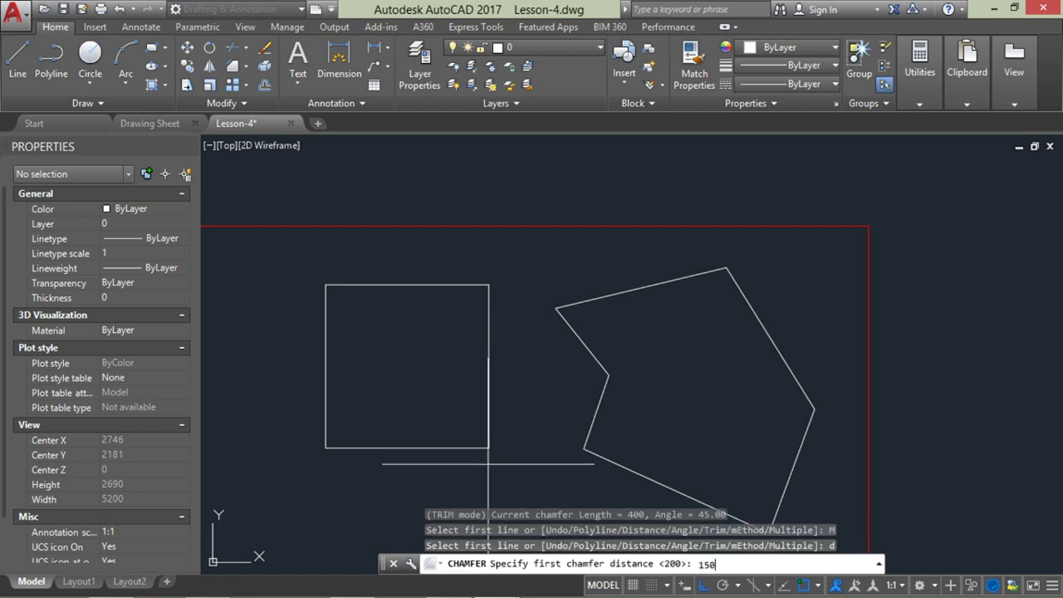
pyautogui.press('Return')
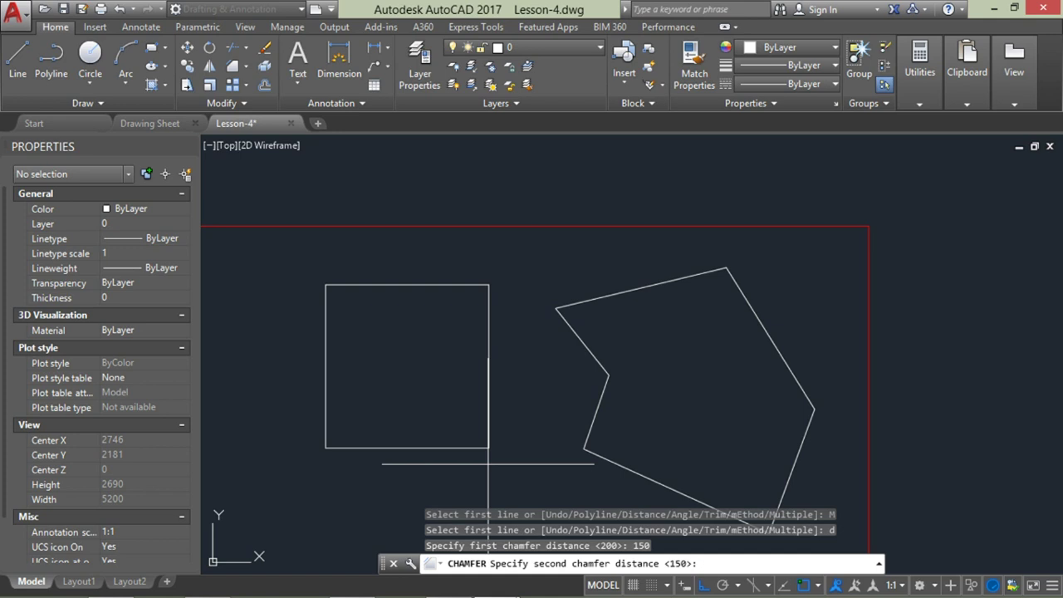
pyautogui.press('Return')
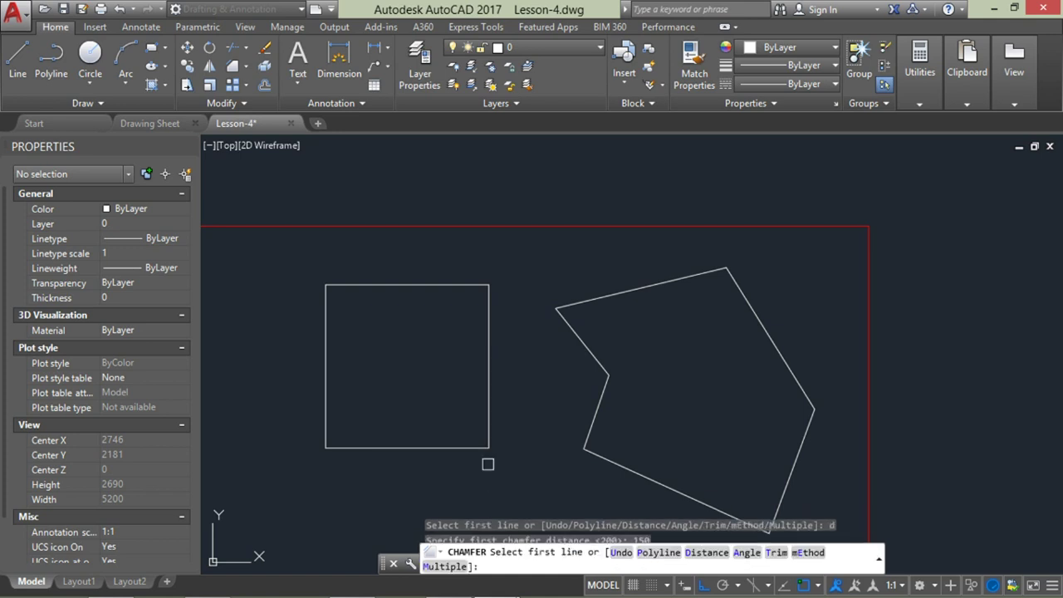
# Chamfer the polygon's upper-left, top-right, bottom-right and one more corner at 150 × 150
pyautogui.click(579, 337)
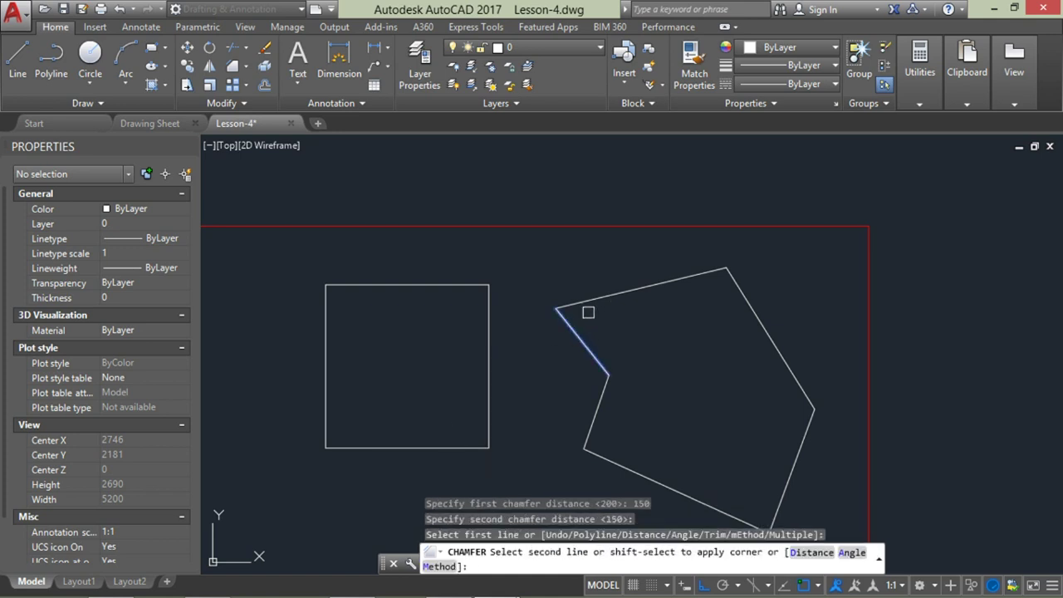
pyautogui.click(587, 309)
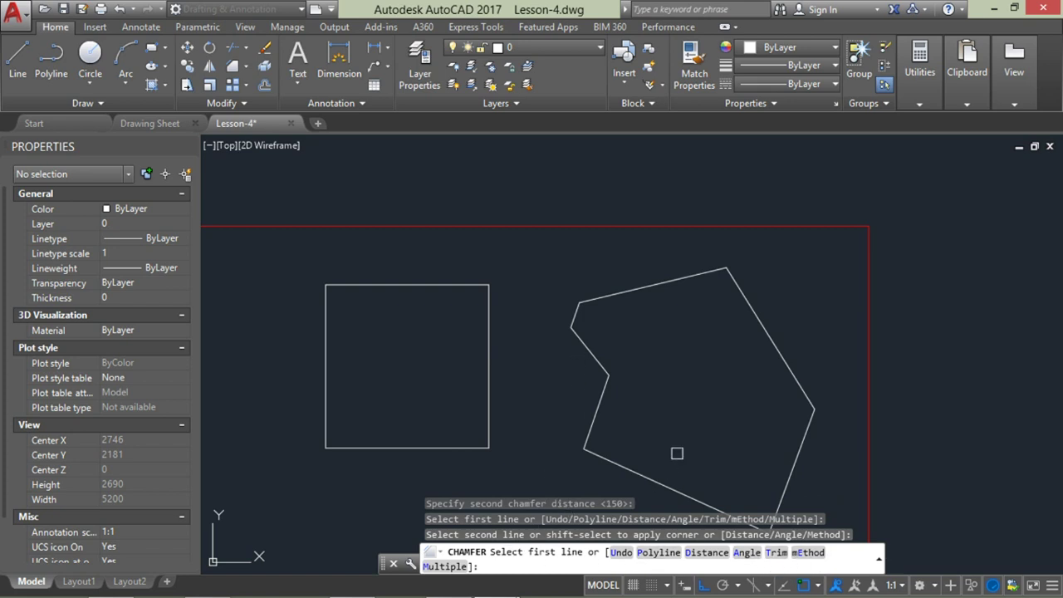
pyautogui.click(686, 279)
pyautogui.click(757, 306)
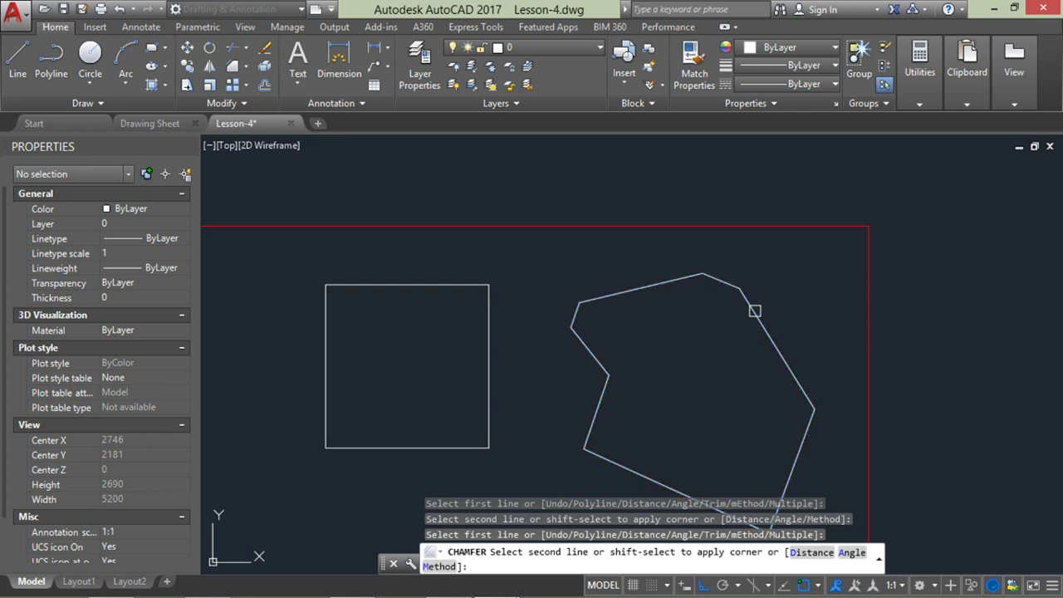
pyautogui.click(800, 402)
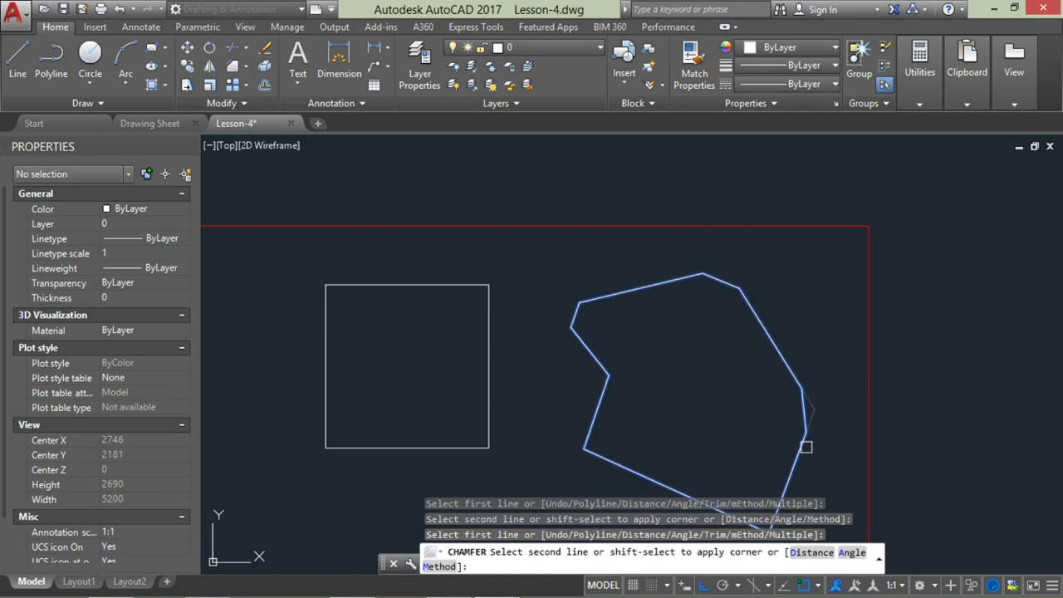
pyautogui.click(803, 440)
pyautogui.scroll(-2, 780, 374)
pyautogui.click(772, 328)
pyautogui.click(767, 331)
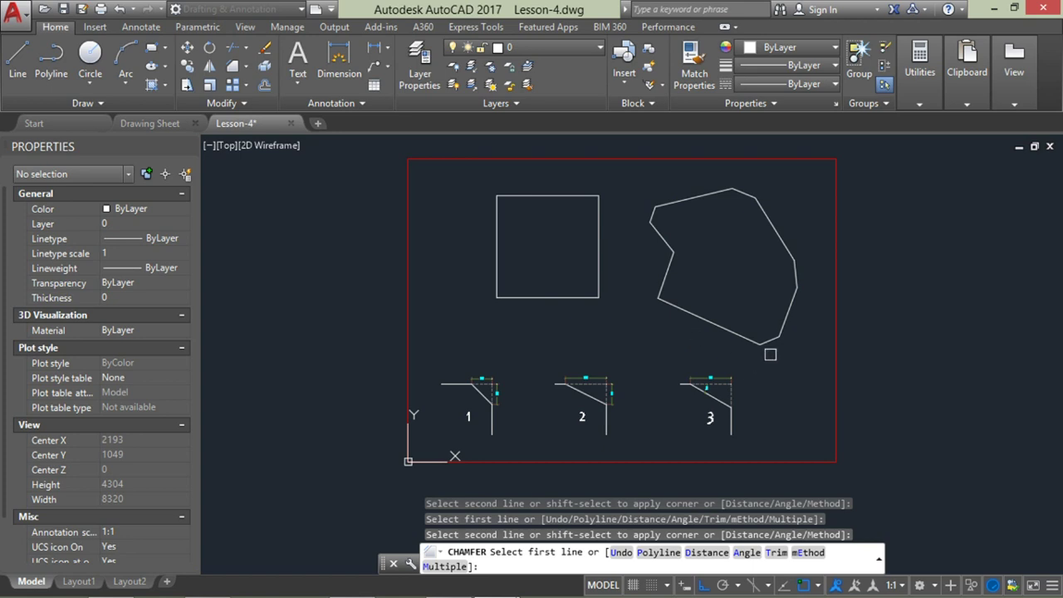
# Undo the previous chamfer within the command
pyautogui.write('u')
pyautogui.press('Return')
pyautogui.scroll(2, 791, 369)
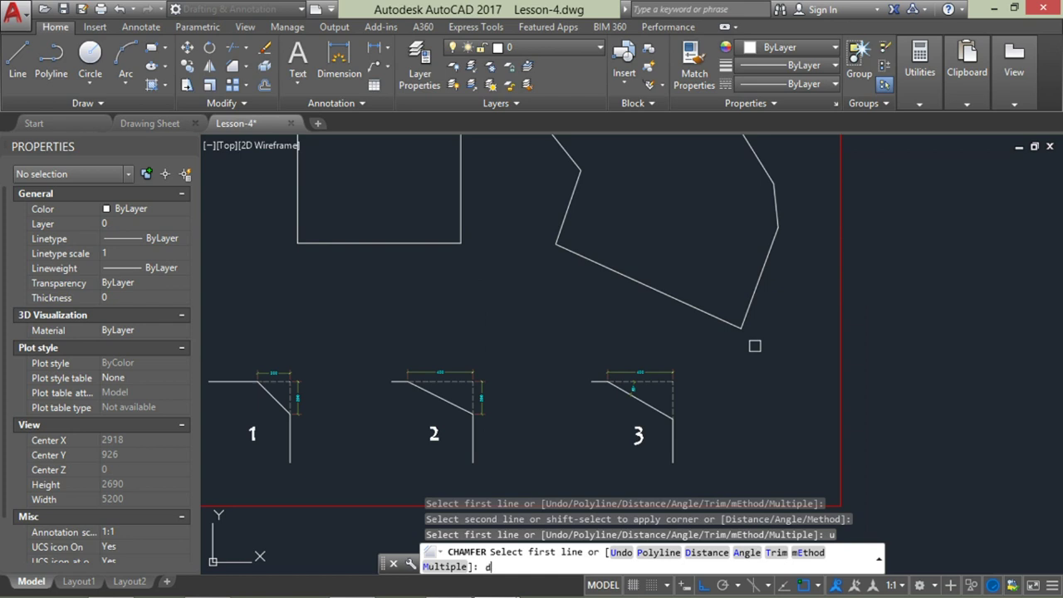
# Set distances 300 and 150 and chamfer between the polygon's lower-left and right edges
pyautogui.write('d')
pyautogui.press('Return')
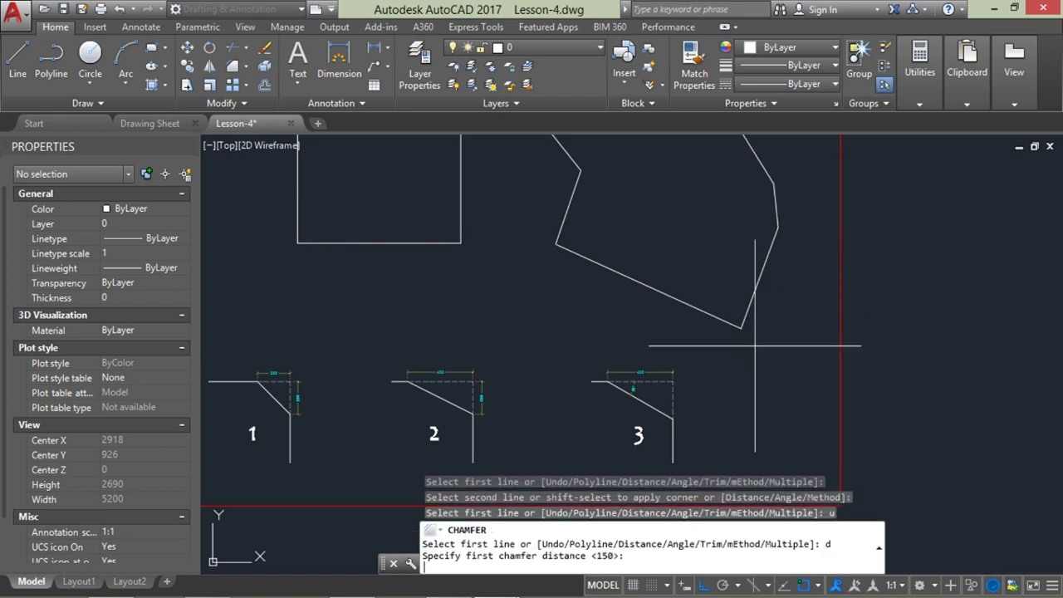
pyautogui.write('300')
pyautogui.press('Return')
pyautogui.write('150')
pyautogui.press('Return')
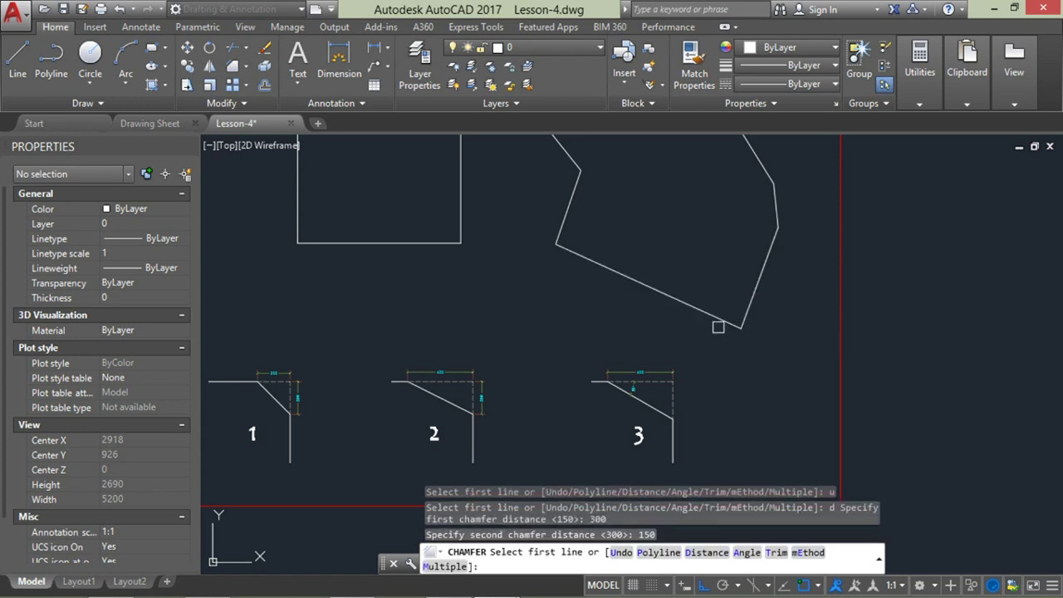
pyautogui.click(711, 316)
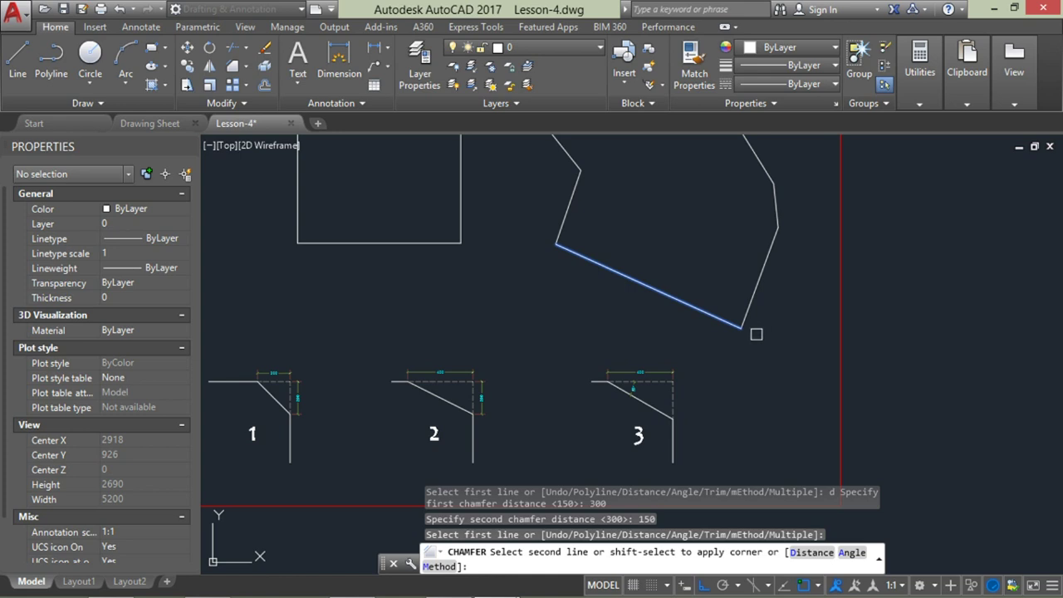
pyautogui.click(762, 288)
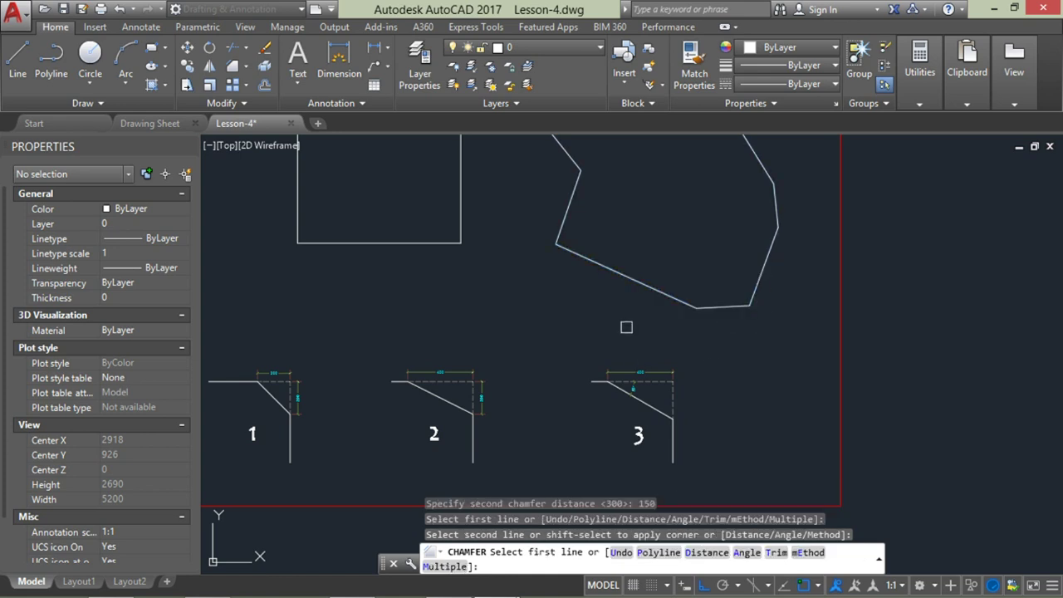
# Set both chamfer distances to 200 using the Distance option
pyautogui.write('d')
pyautogui.press('Return')
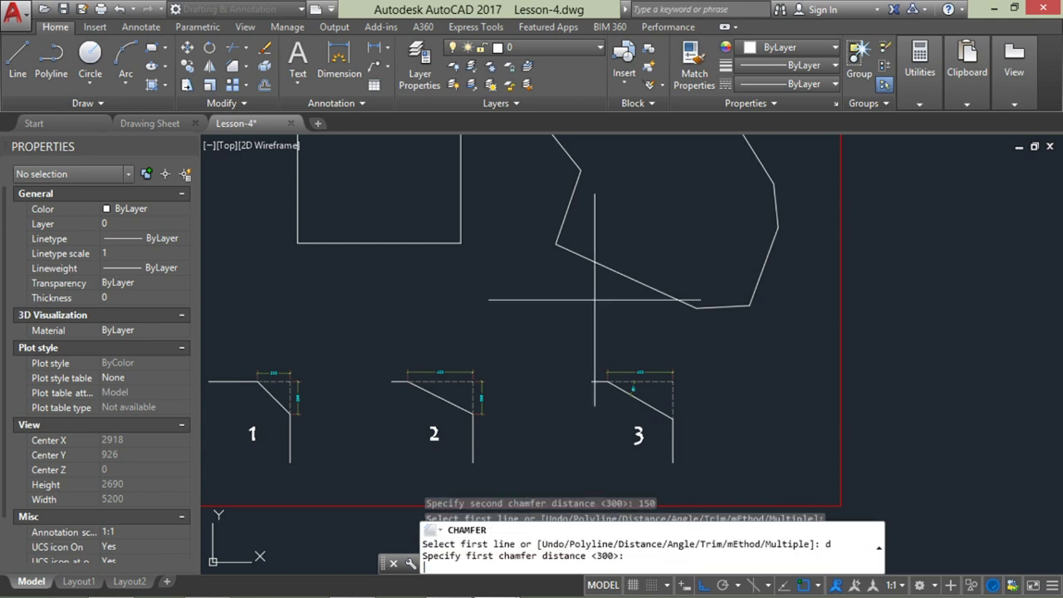
pyautogui.write('200')
pyautogui.press('Return')
pyautogui.write('200')
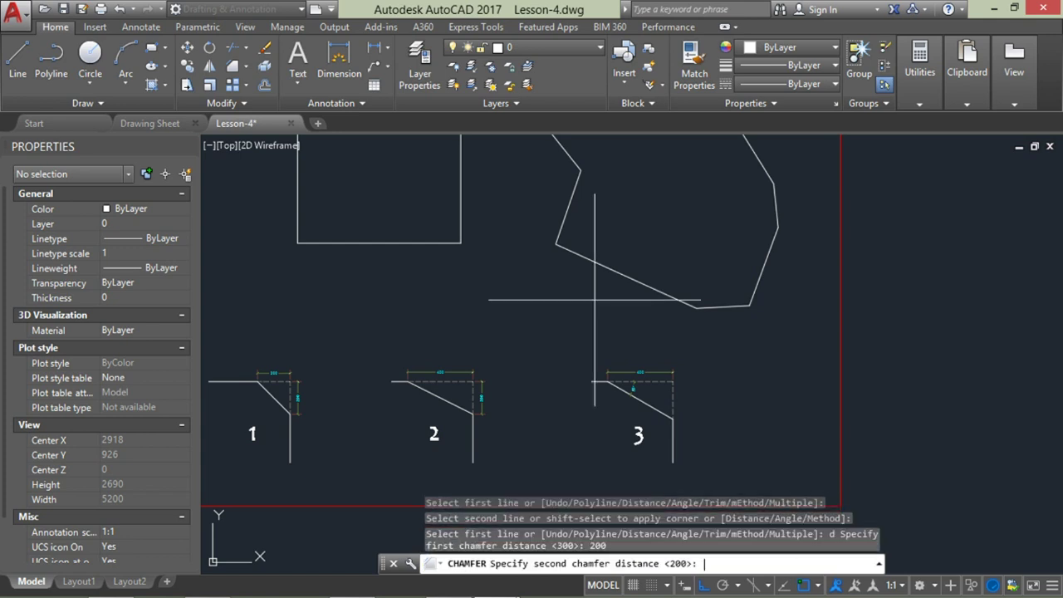
pyautogui.press('Return')
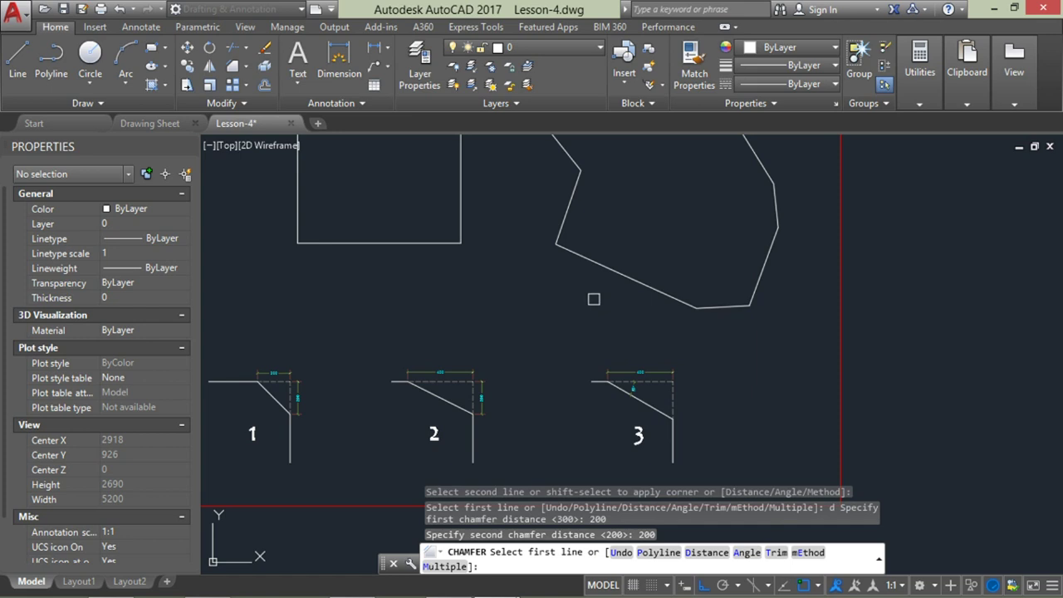
# Chamfer the corner between the polygon's lower-left edge and its adjacent edge
pyautogui.click(583, 255)
pyautogui.click(570, 223)
pyautogui.scroll(-2, 573, 217)
pyautogui.moveTo(607, 225)
pyautogui.mouseDown(button='middle')
pyautogui.moveTo(620, 286)
pyautogui.moveTo(606, 320)
pyautogui.mouseUp(button='middle')
pyautogui.scroll(2, 581, 314)
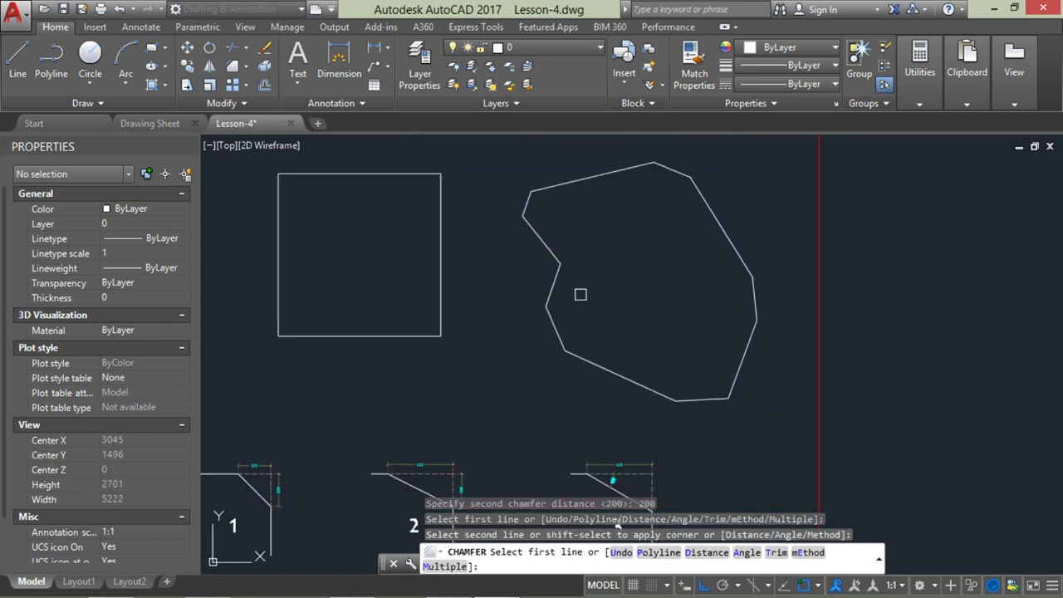